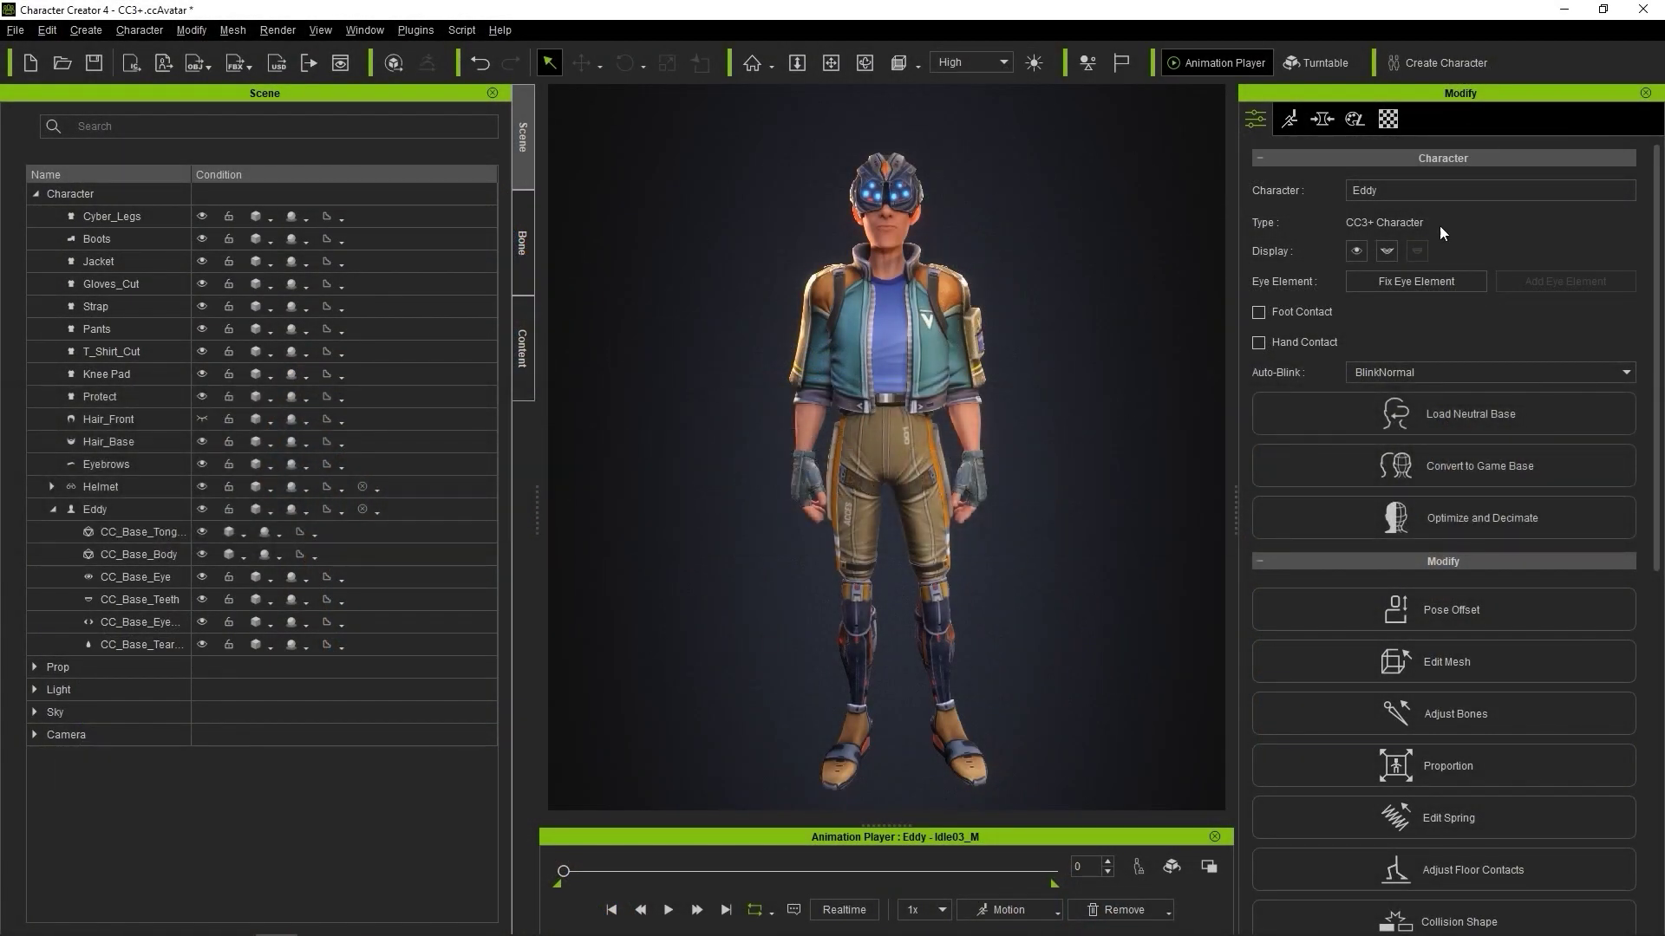
pyautogui.click(121, 216)
pyautogui.keyDown('shift'); pyautogui.click(130, 487); pyautogui.keyUp('shift')
pyautogui.click(205, 487)
pyautogui.click(205, 487)
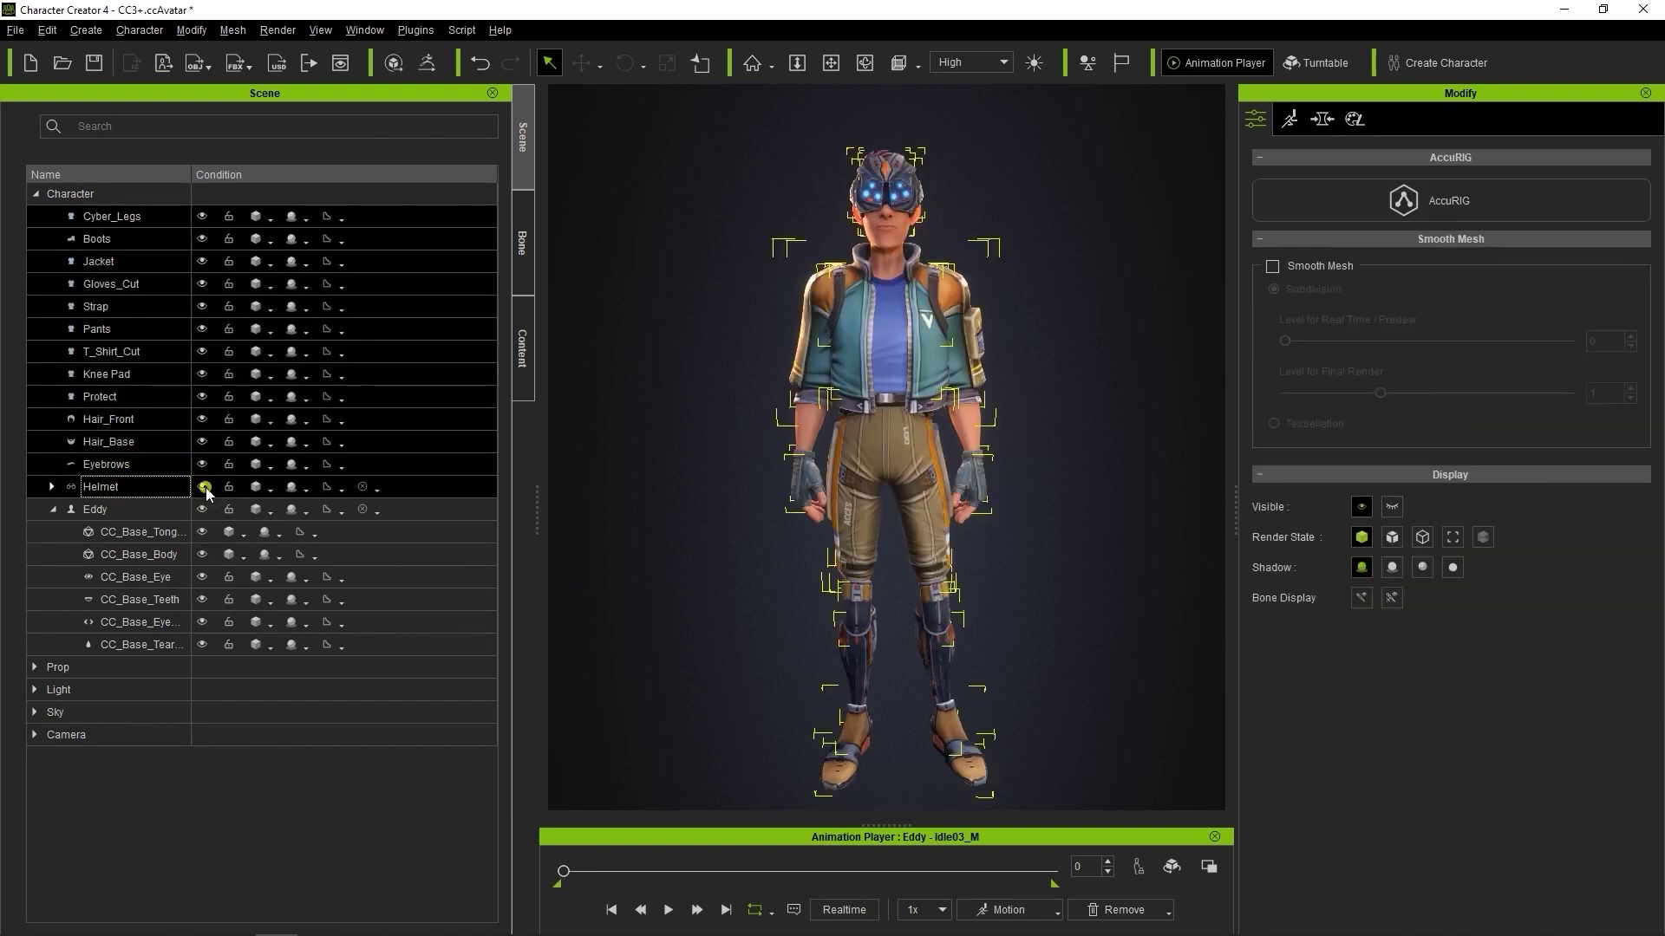
pyautogui.click(202, 419)
pyautogui.click(169, 510)
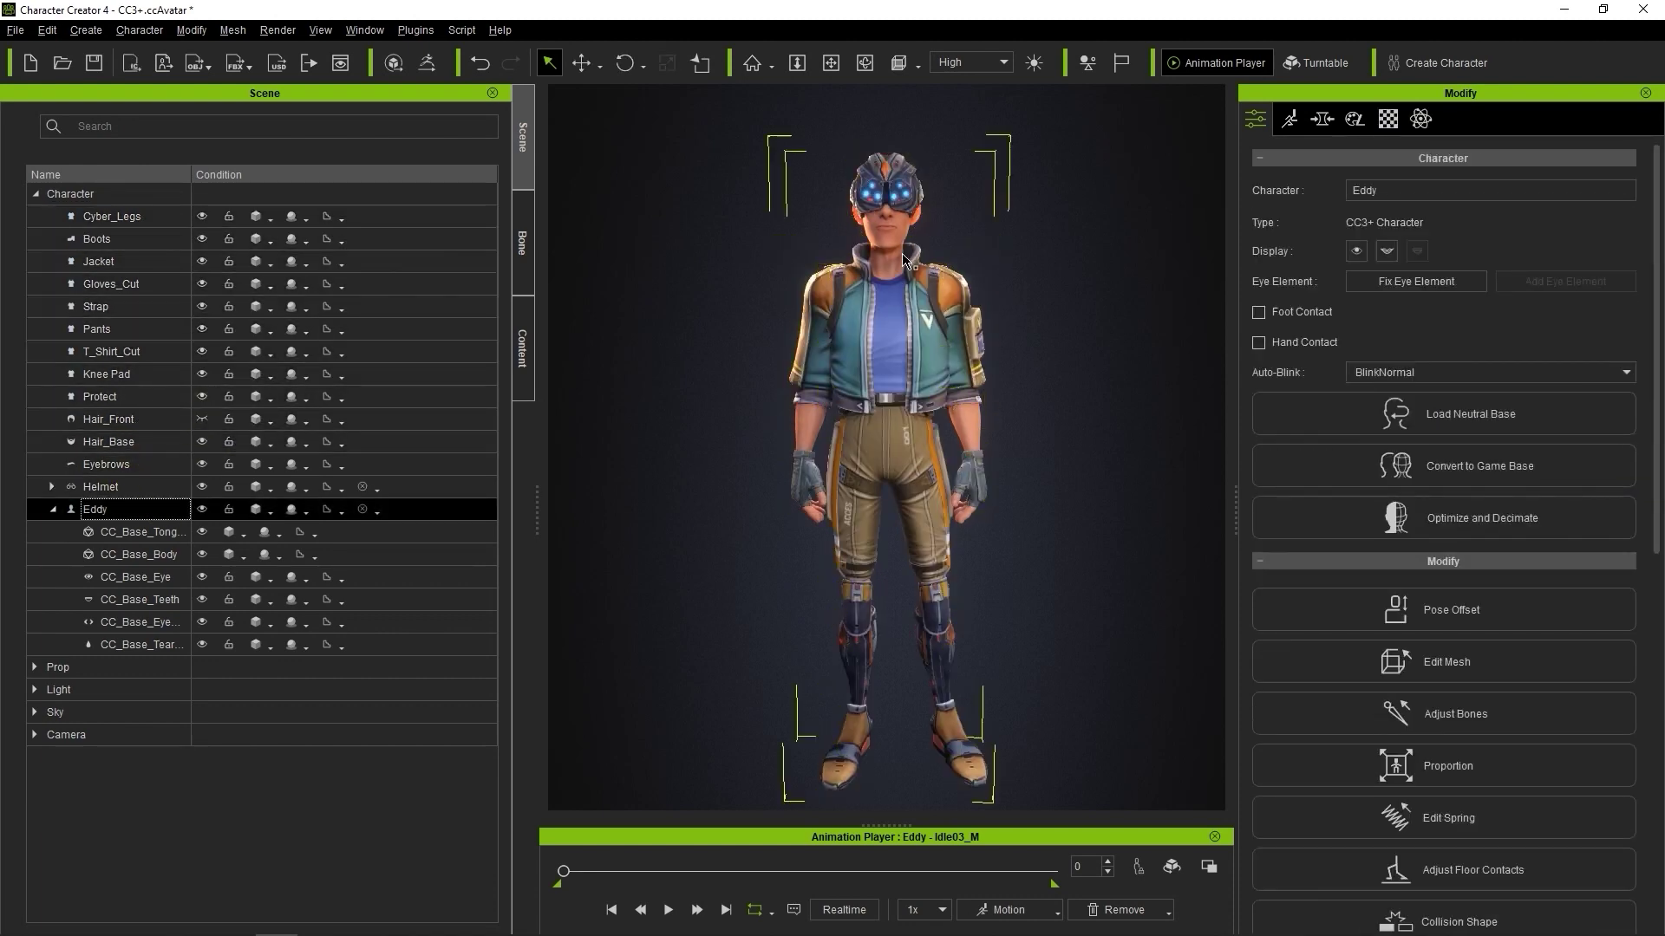
pyautogui.click(204, 509)
pyautogui.click(204, 509)
pyautogui.click(204, 509)
pyautogui.click(204, 509)
pyautogui.click(1387, 119)
pyautogui.moveTo(1617, 269)
pyautogui.mouseDown()
pyautogui.moveTo(1624, 468)
pyautogui.moveTo(1621, 290)
pyautogui.mouseUp()
pyautogui.click(1305, 305)
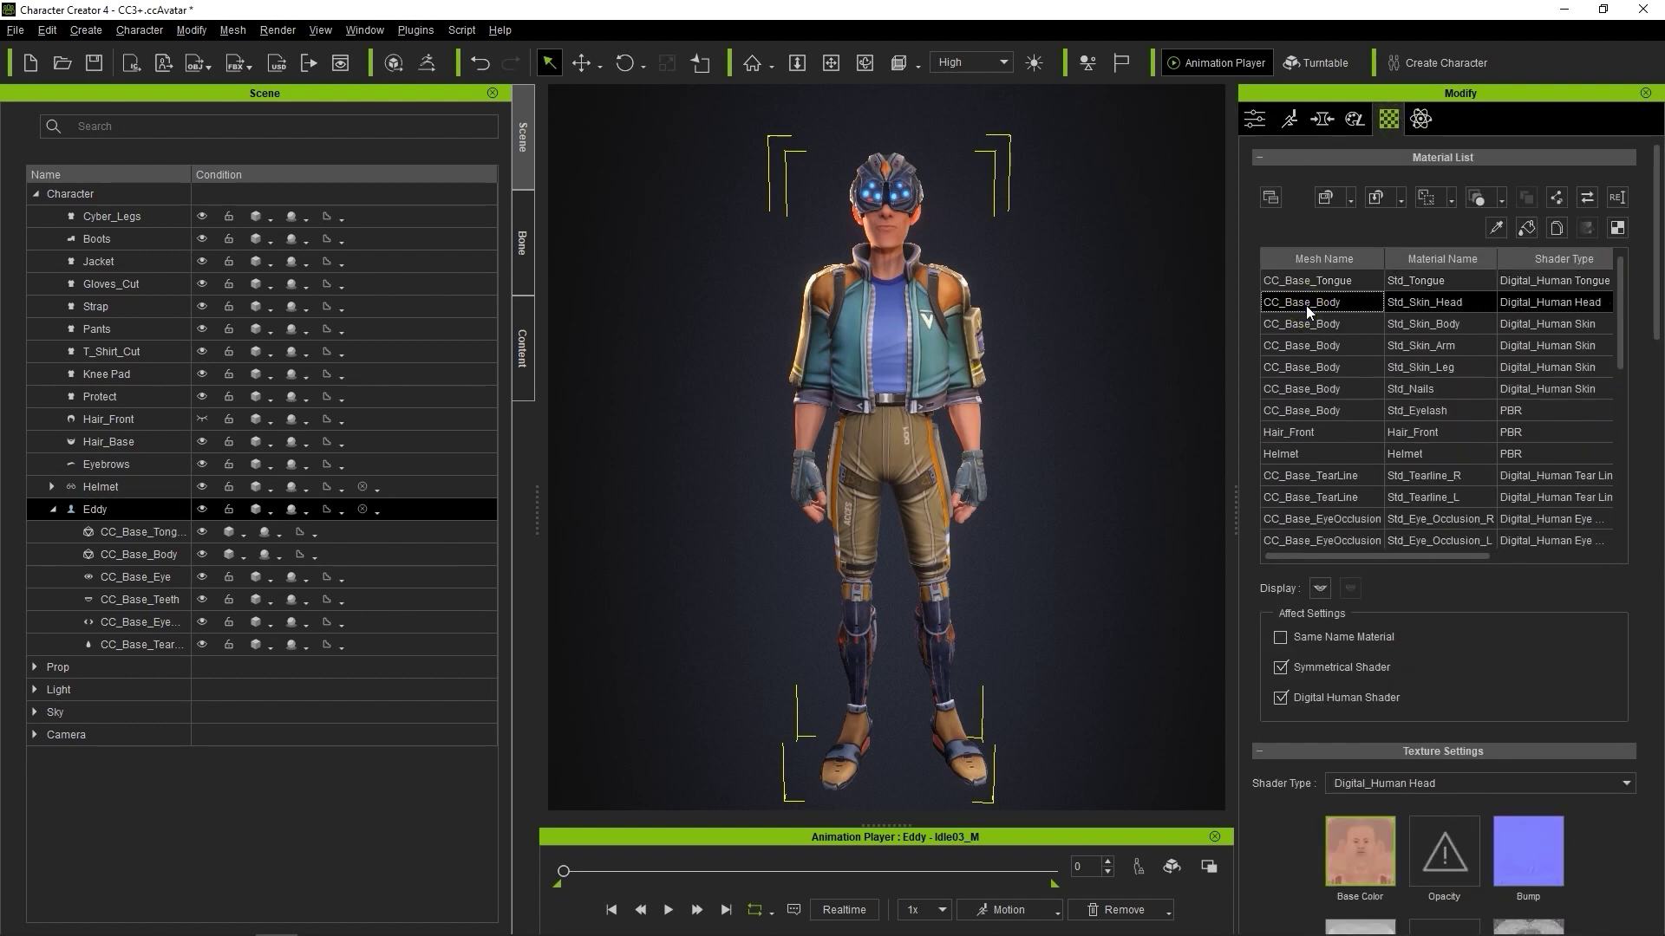
pyautogui.scroll(-2, 1396, 607)
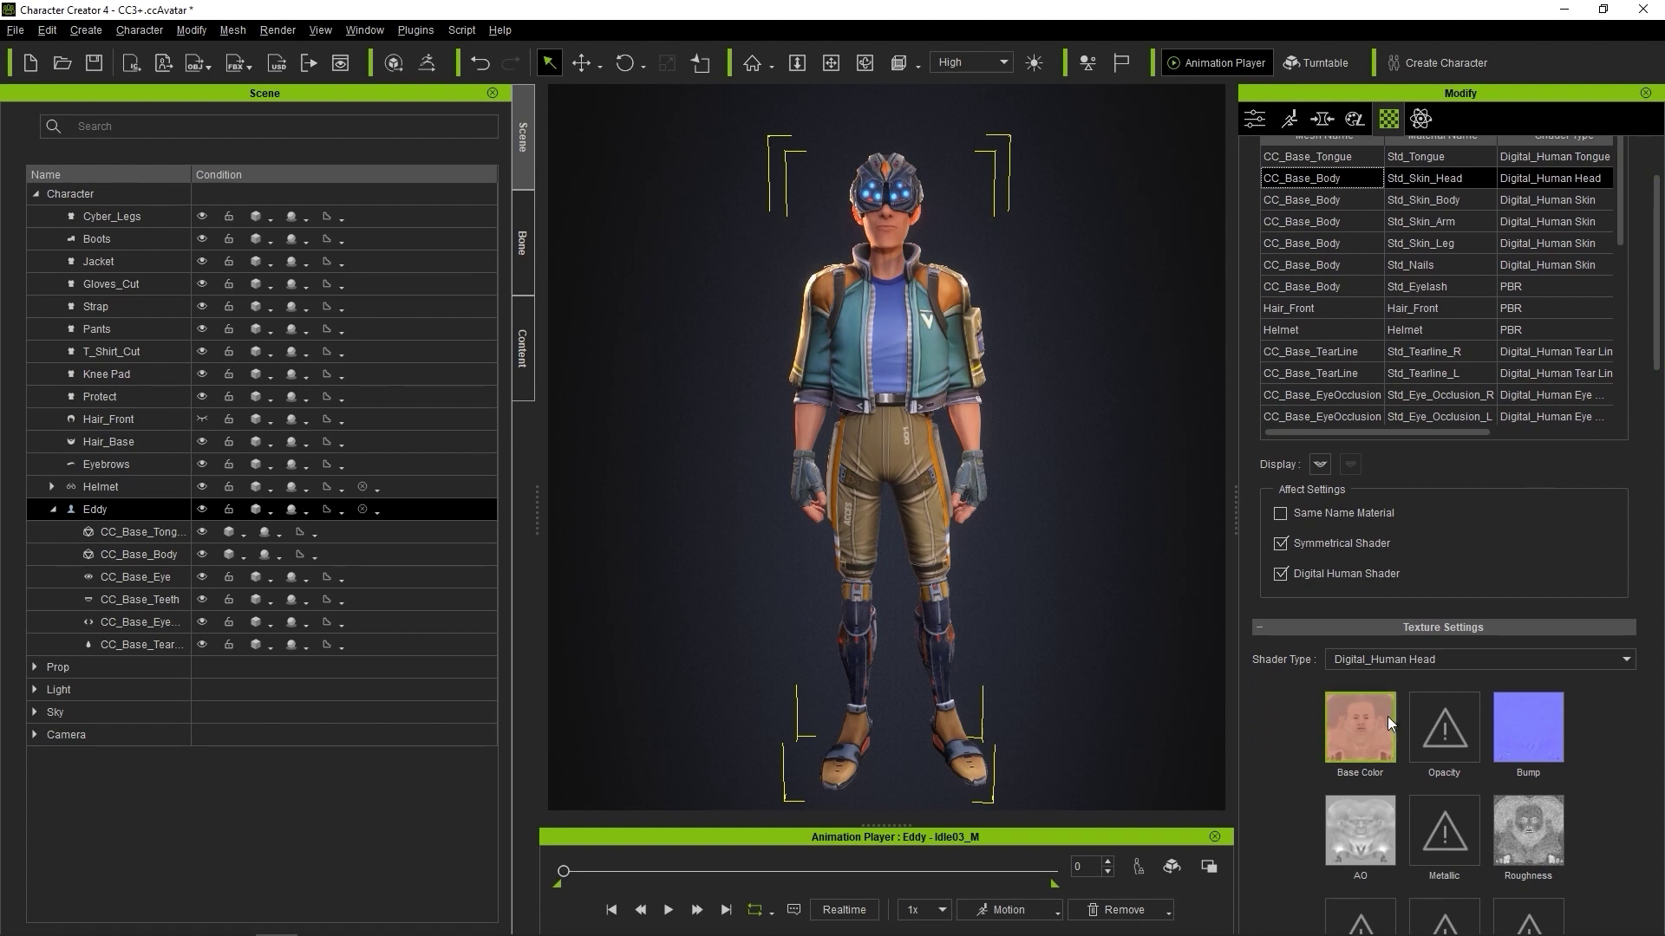
pyautogui.click(1363, 203)
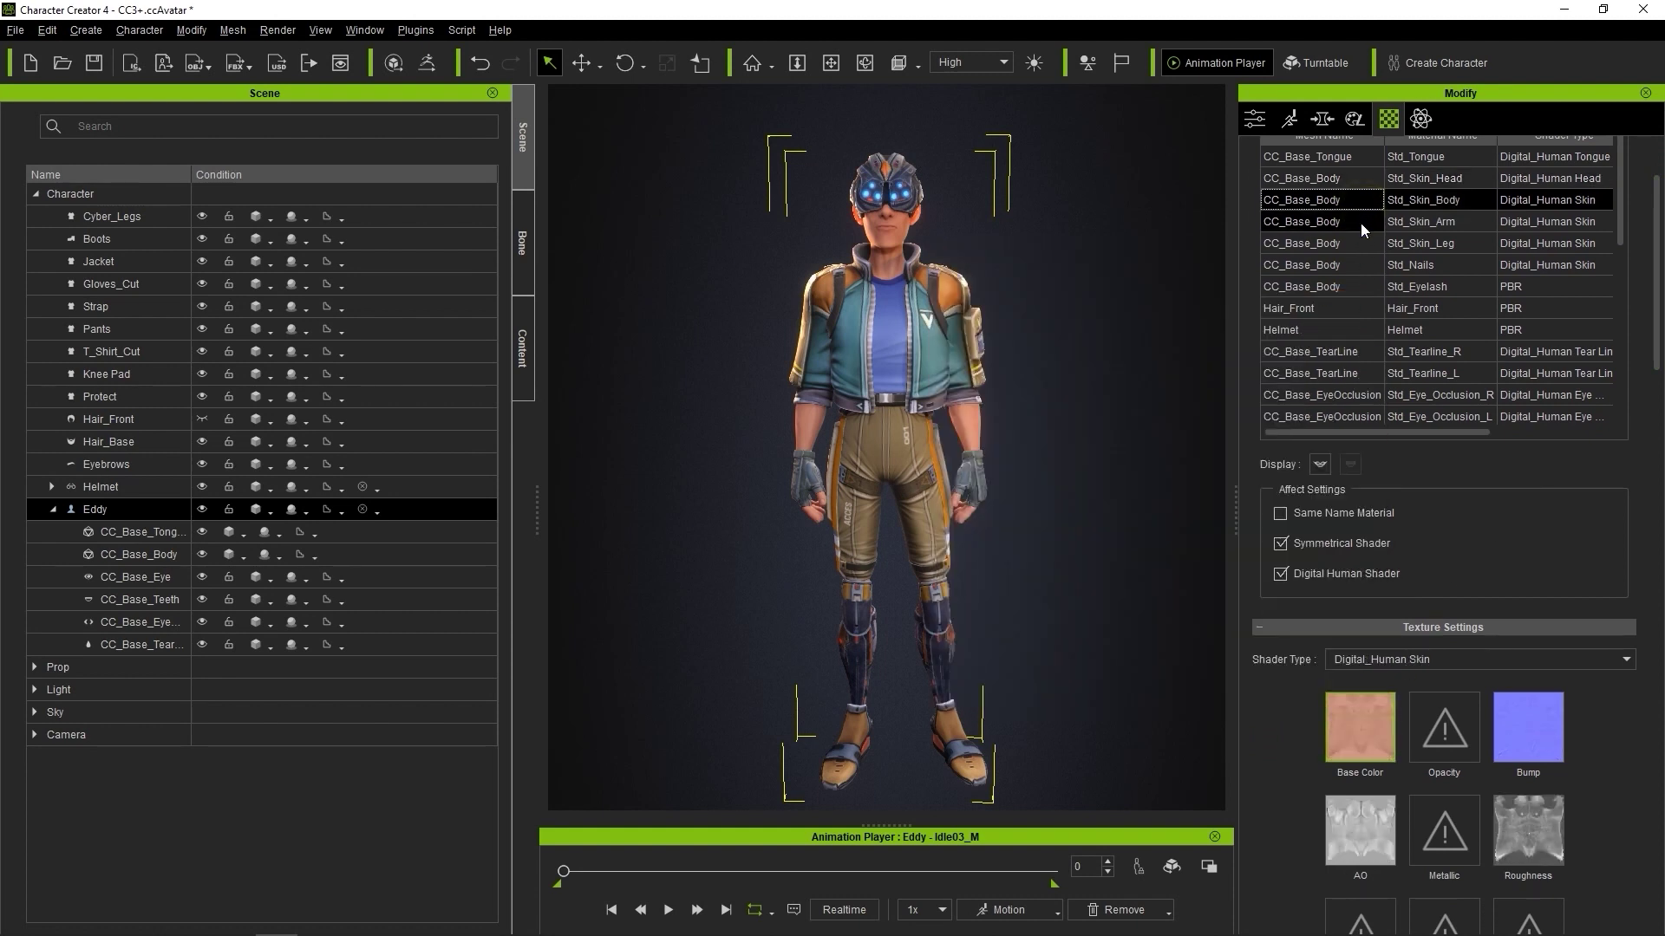
pyautogui.click(1360, 222)
pyautogui.click(1355, 243)
pyautogui.click(1350, 265)
pyautogui.click(1345, 287)
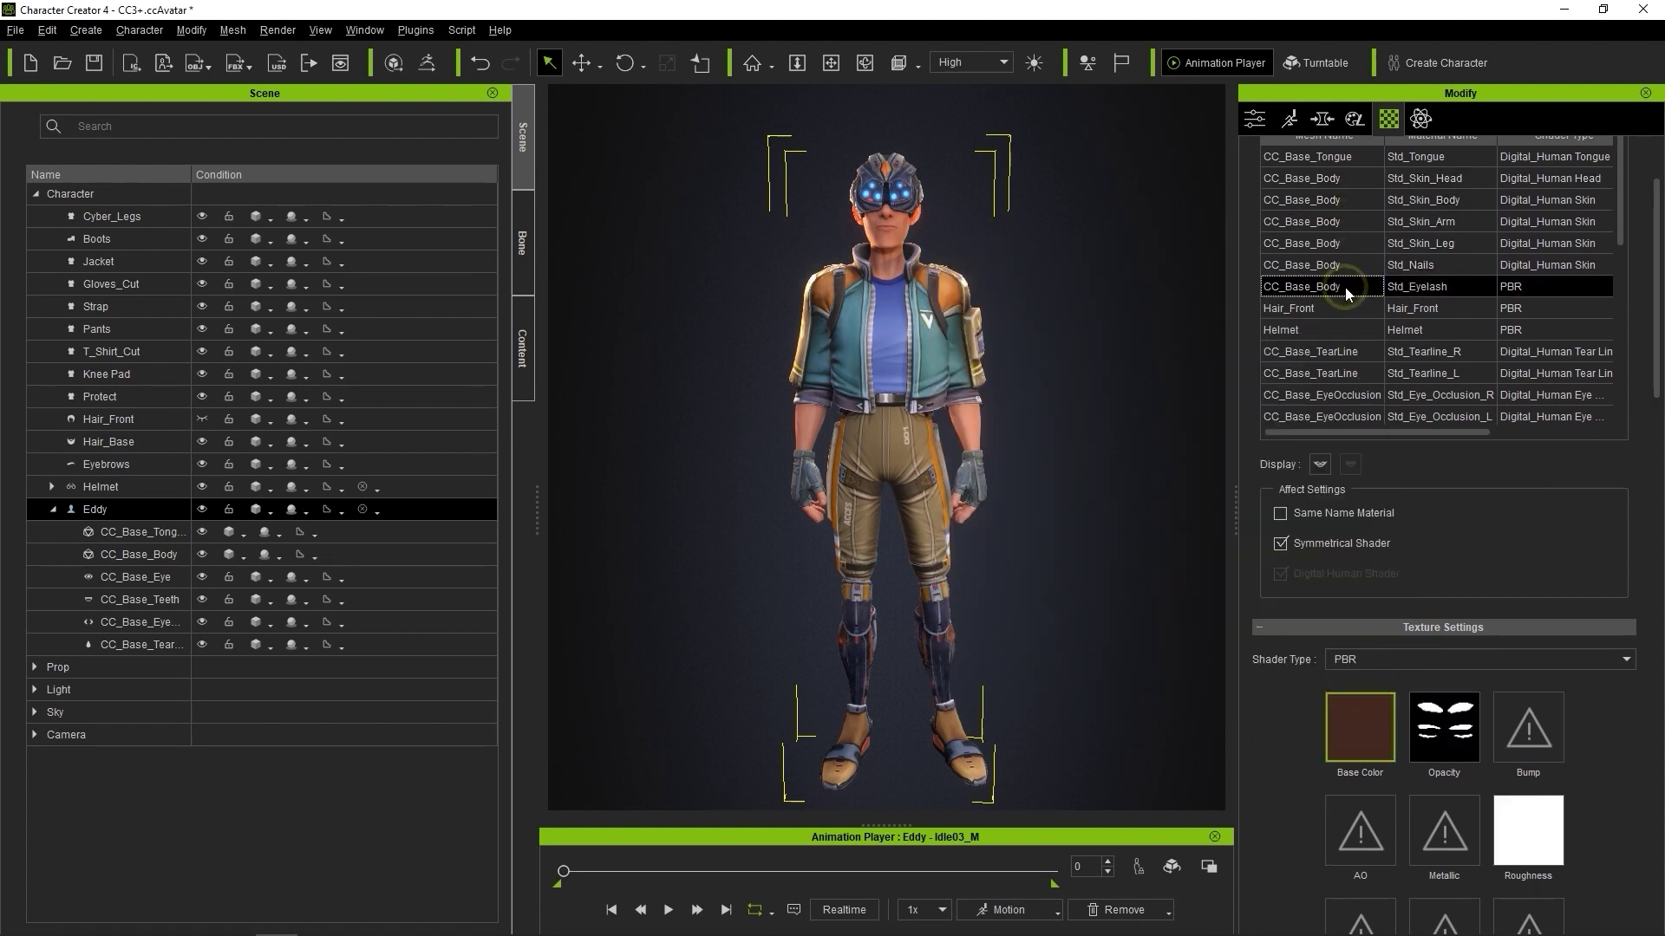
pyautogui.click(515, 286)
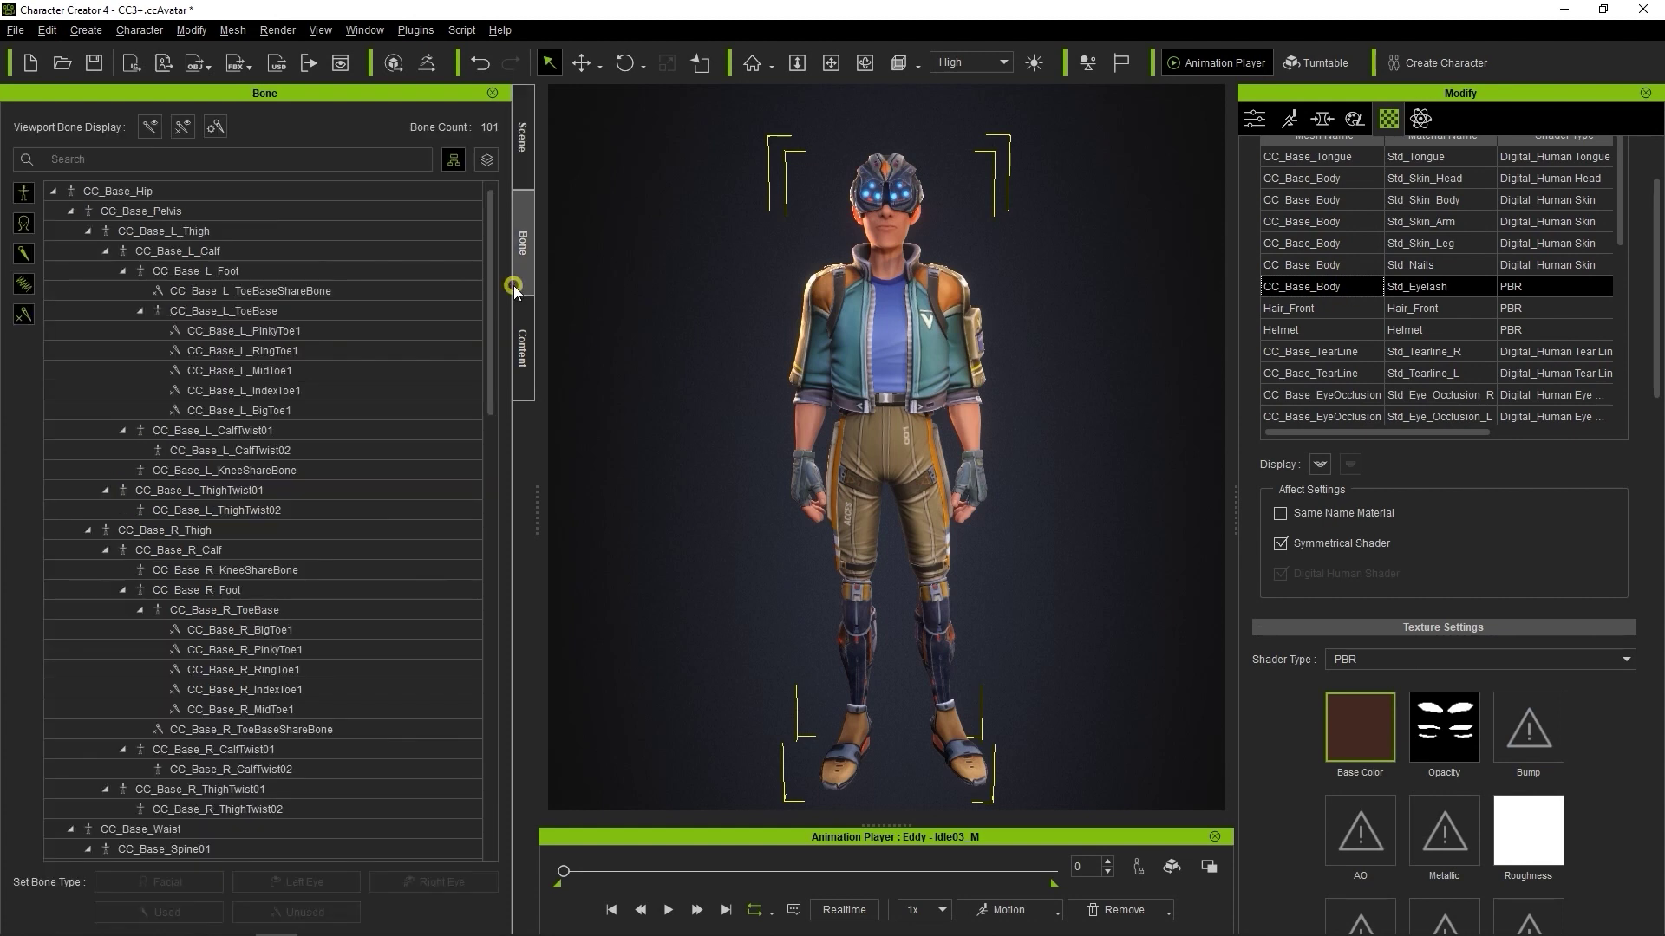
pyautogui.click(149, 129)
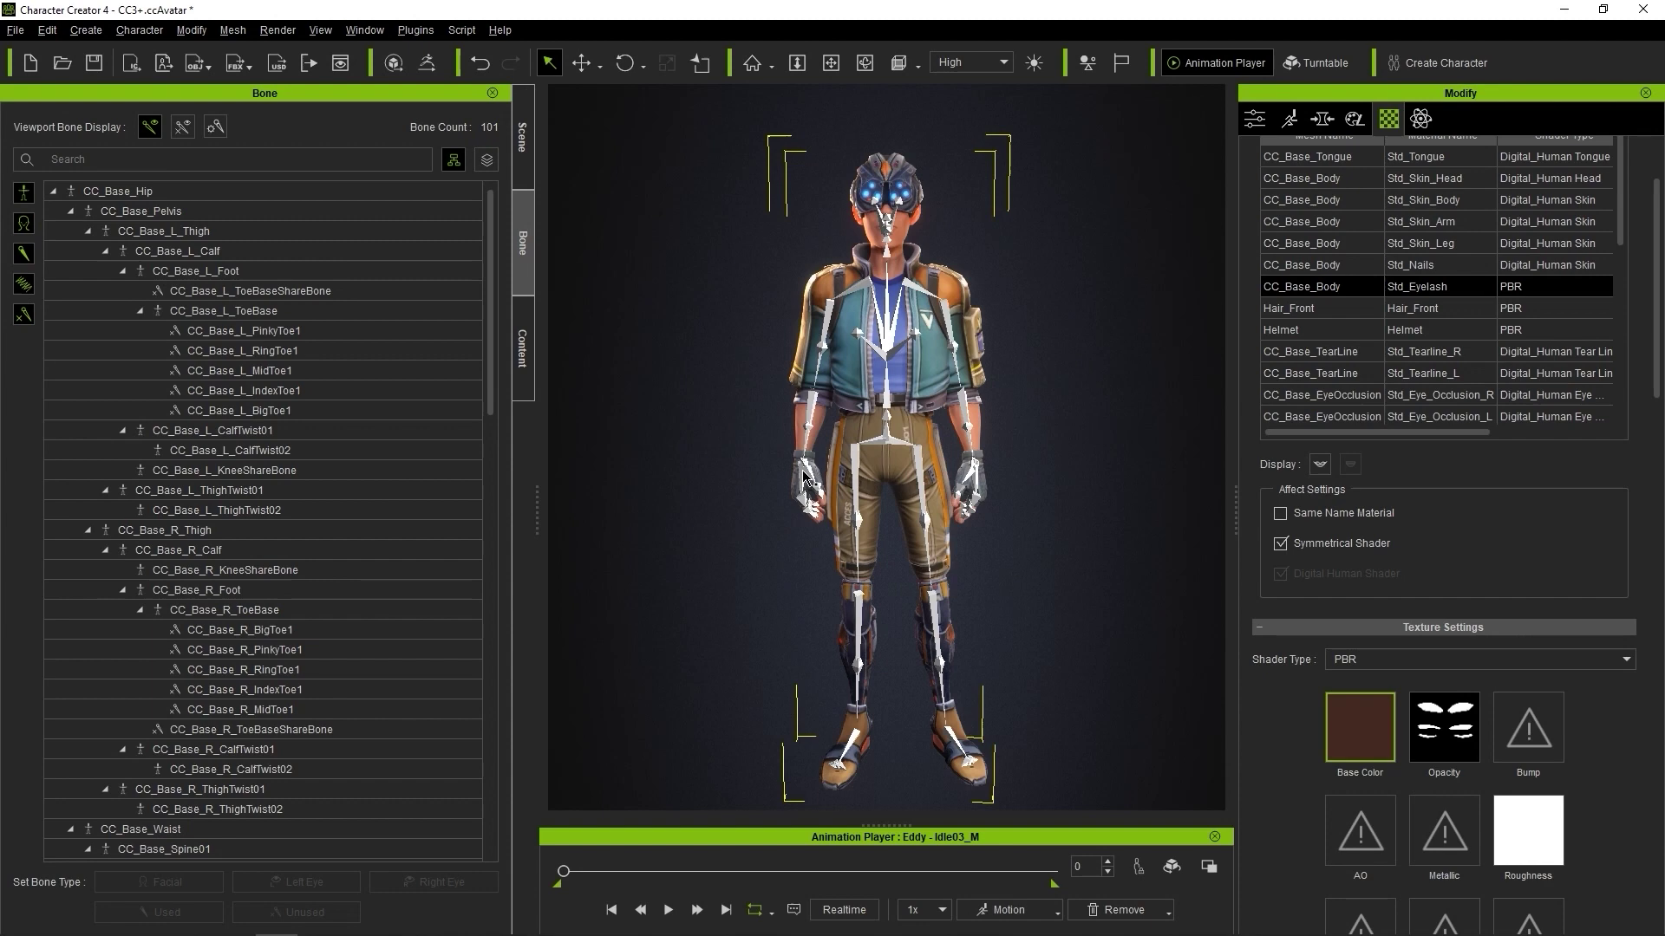
pyautogui.moveTo(815, 478); pyautogui.dragTo(793, 449, button='right')
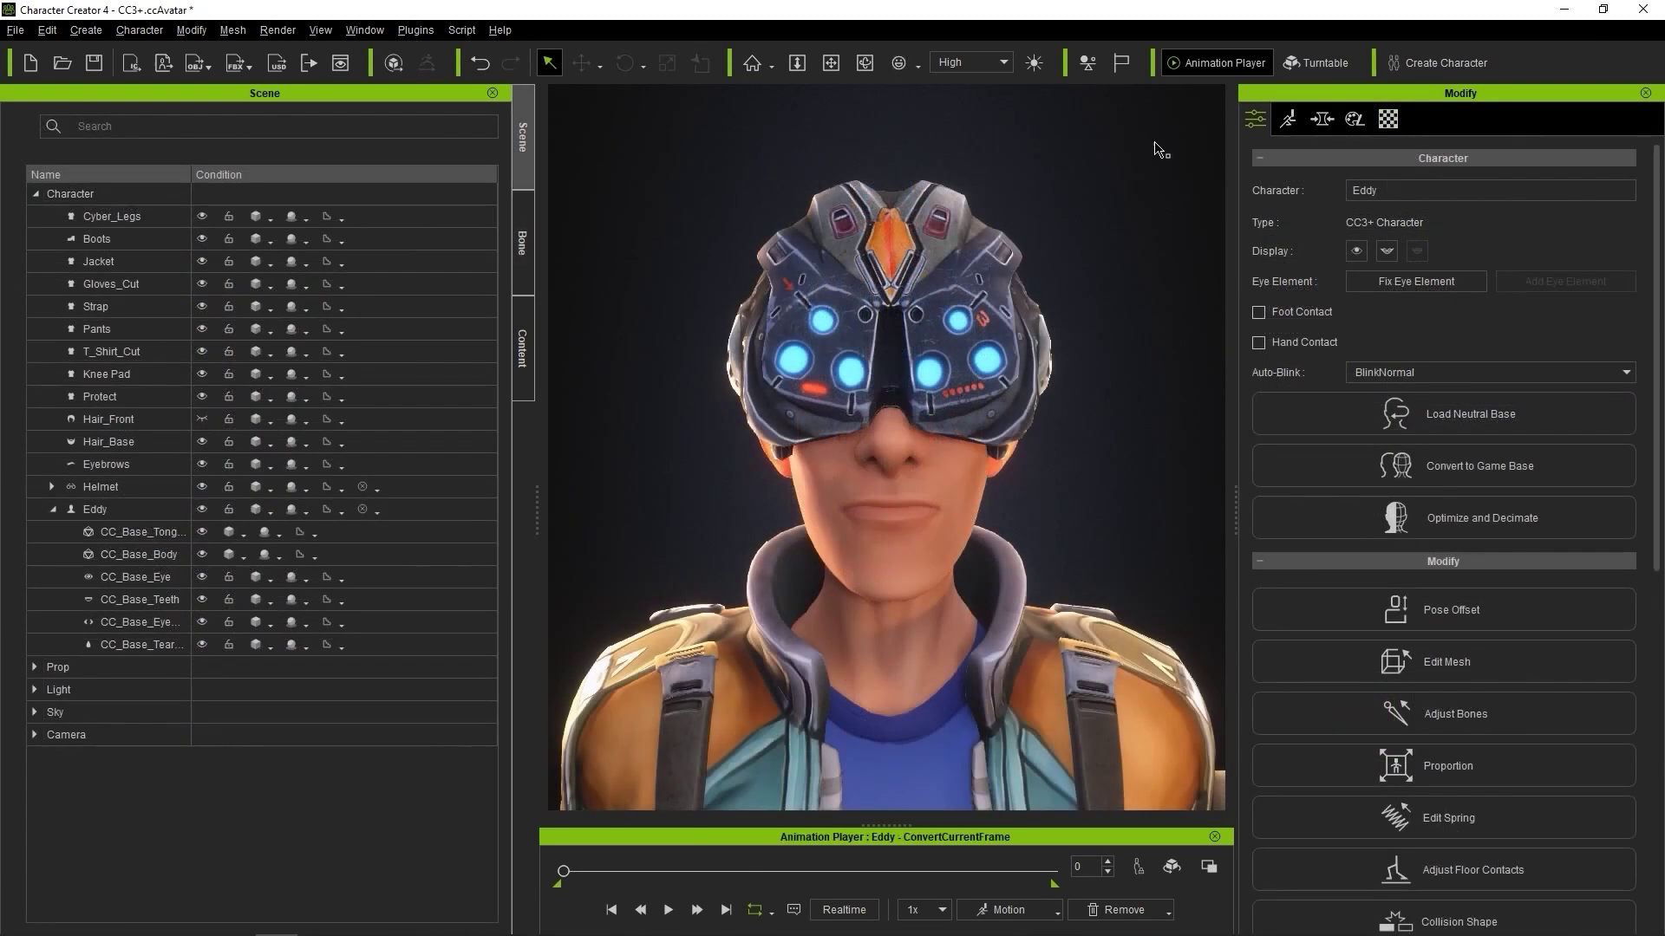
pyautogui.click(173, 489)
pyautogui.click(204, 487)
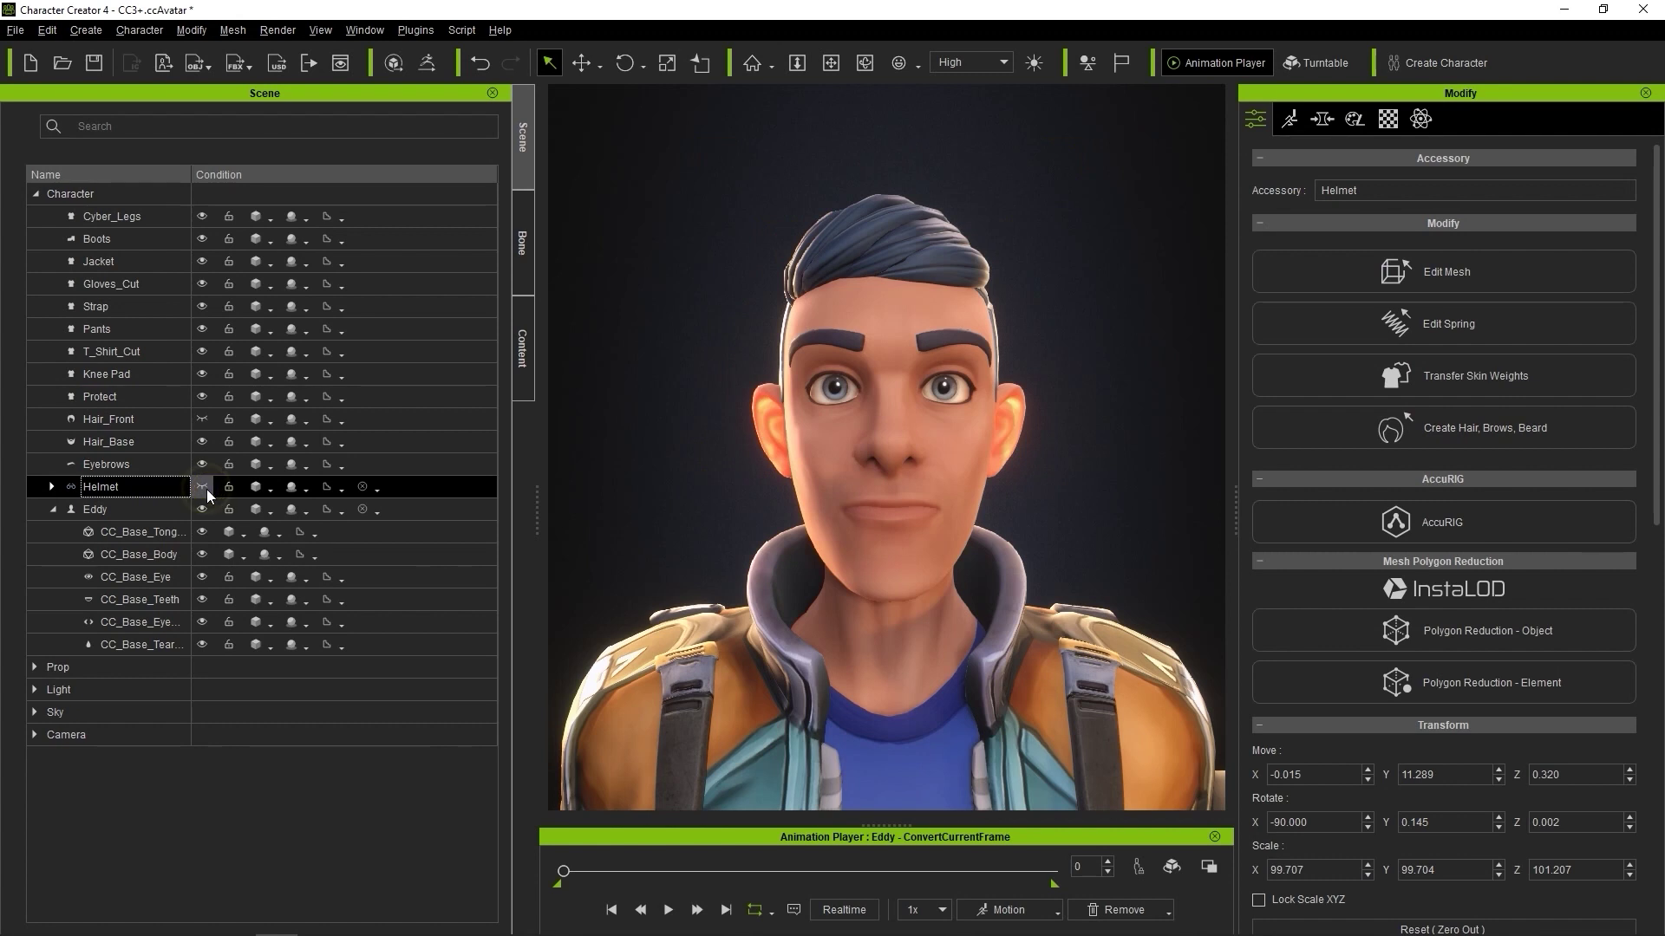
pyautogui.click(901, 409)
pyautogui.click(1304, 123)
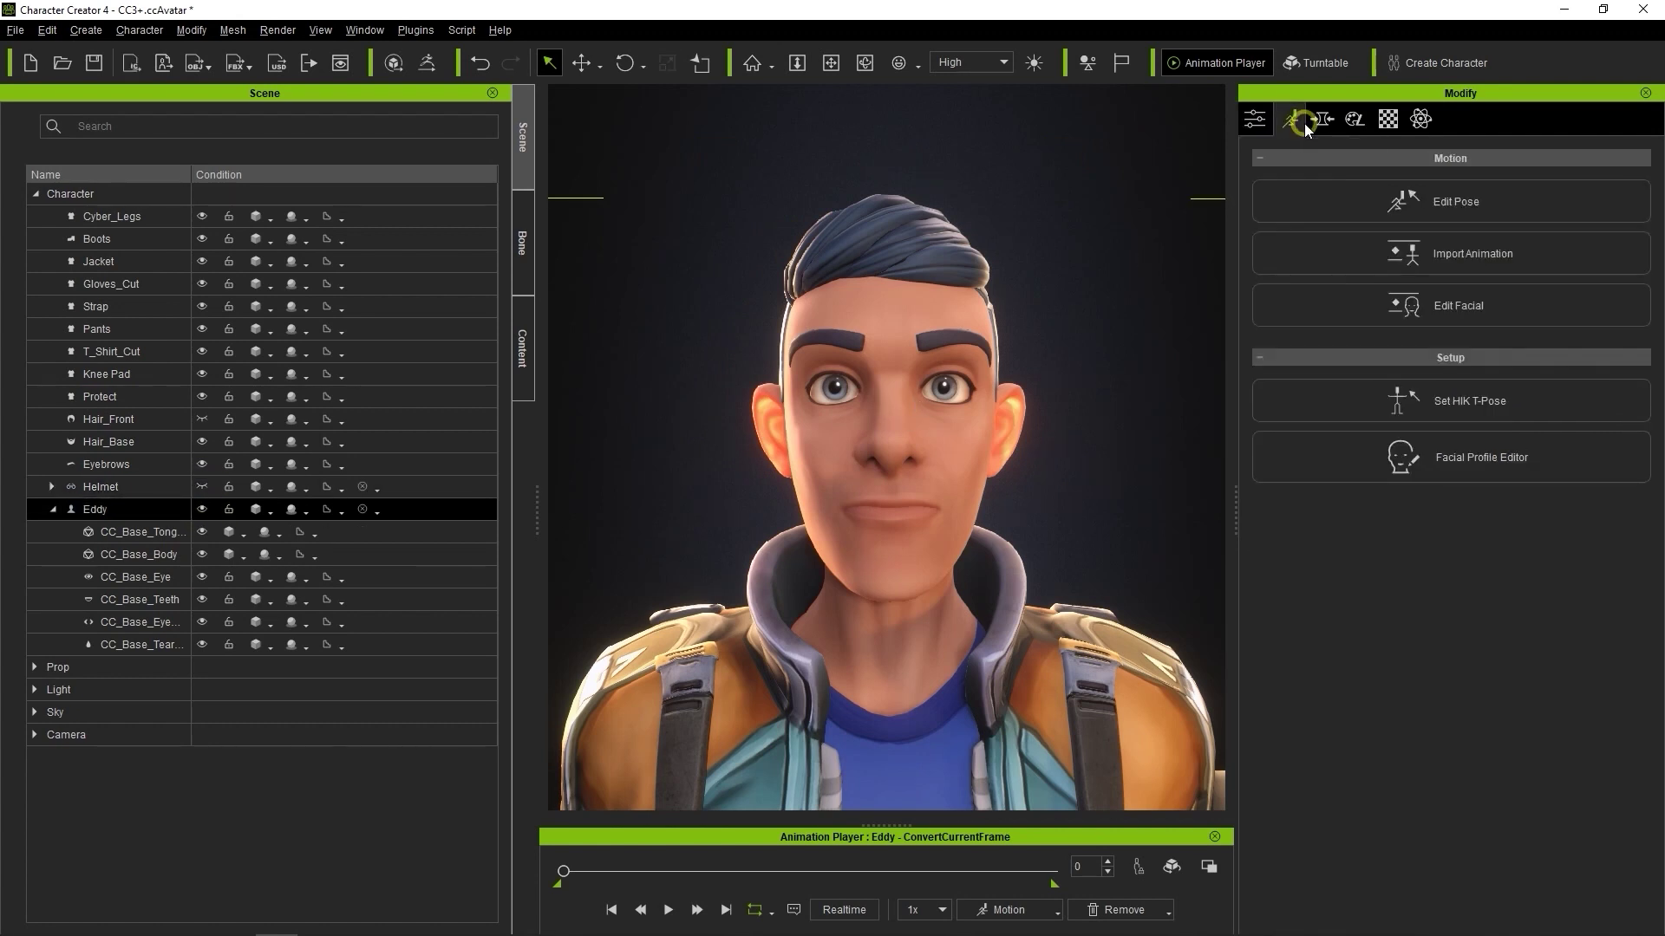
pyautogui.click(1386, 312)
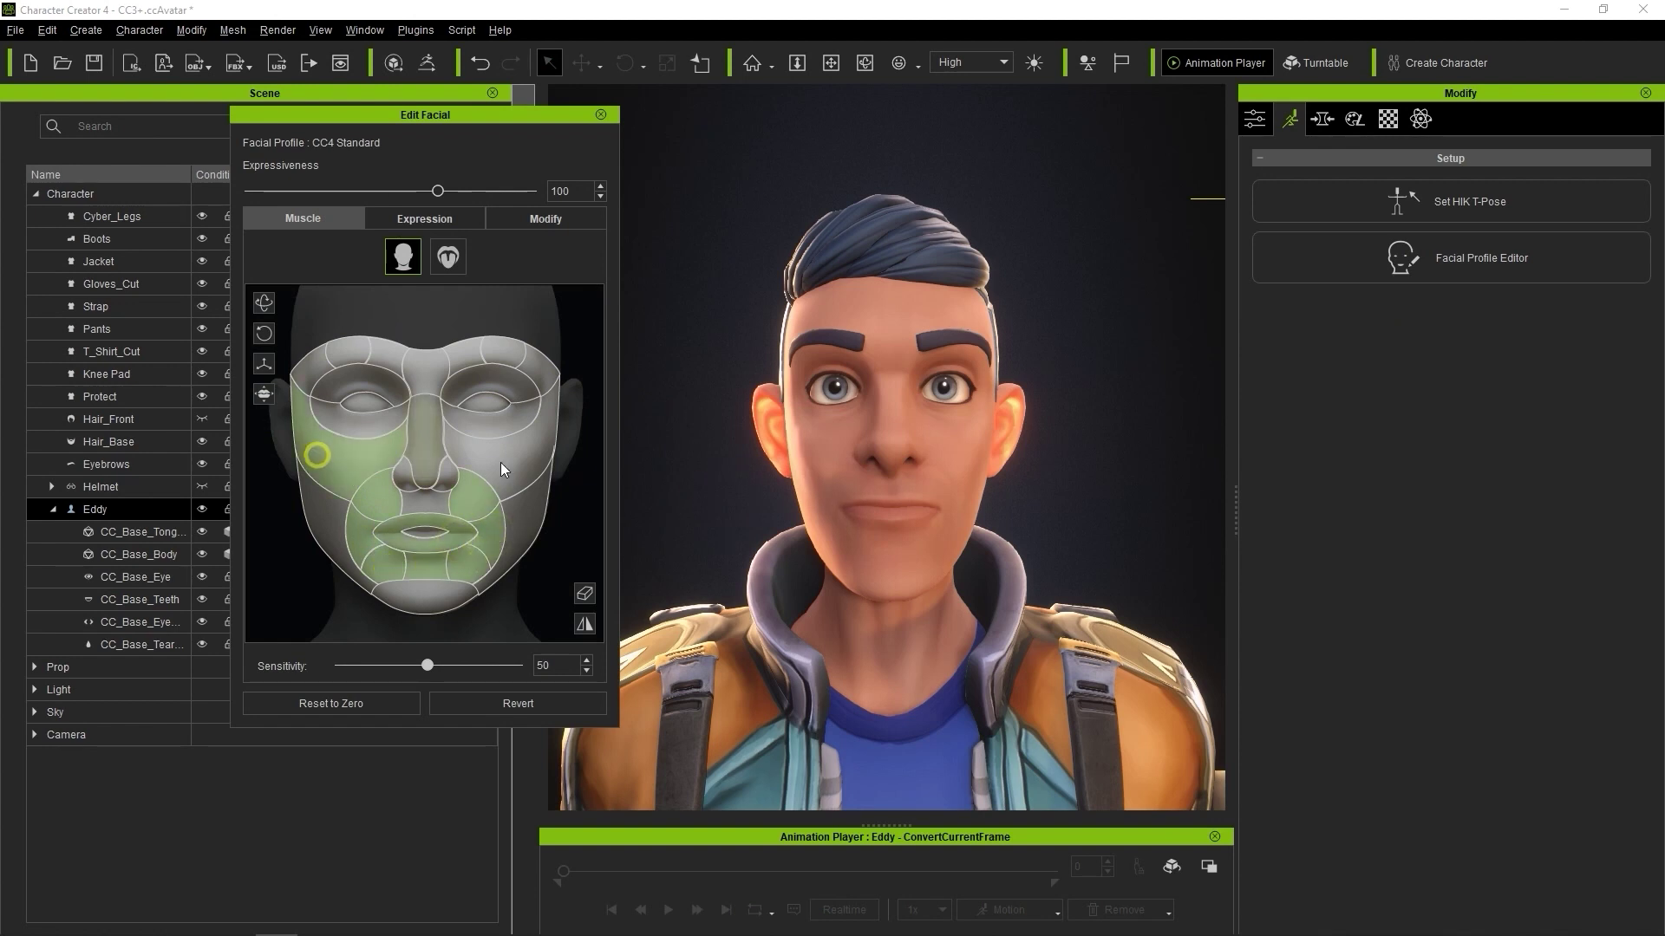
pyautogui.moveTo(581, 517); pyautogui.dragTo(520, 486)
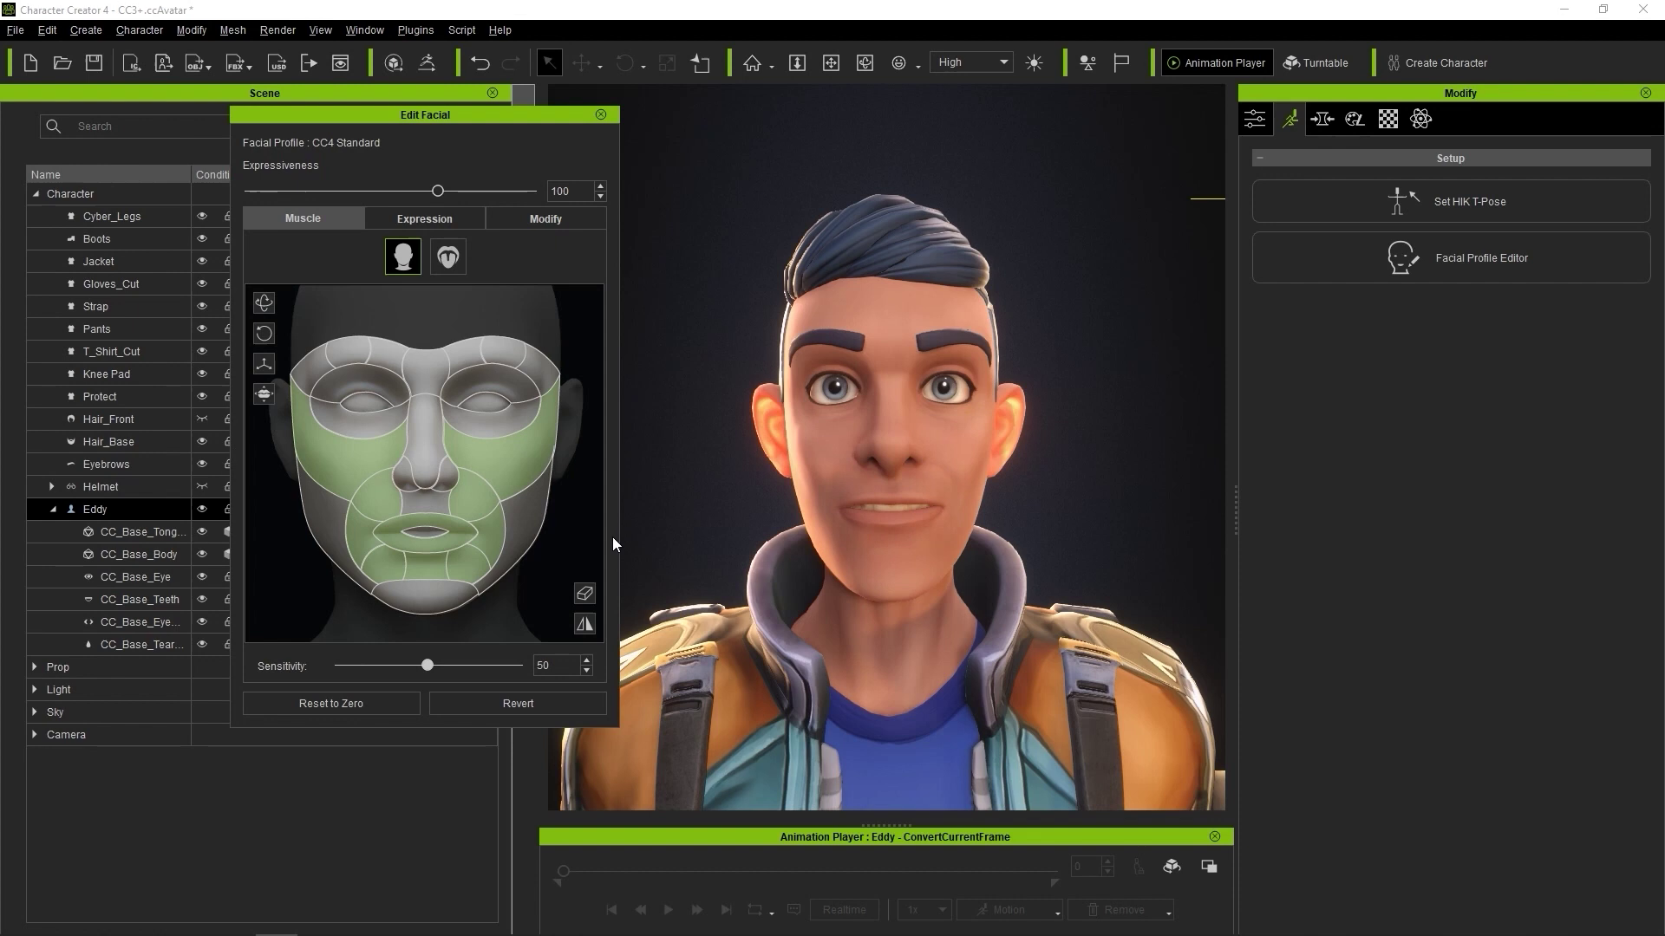
pyautogui.click(330, 703)
pyautogui.click(417, 222)
pyautogui.click(359, 383)
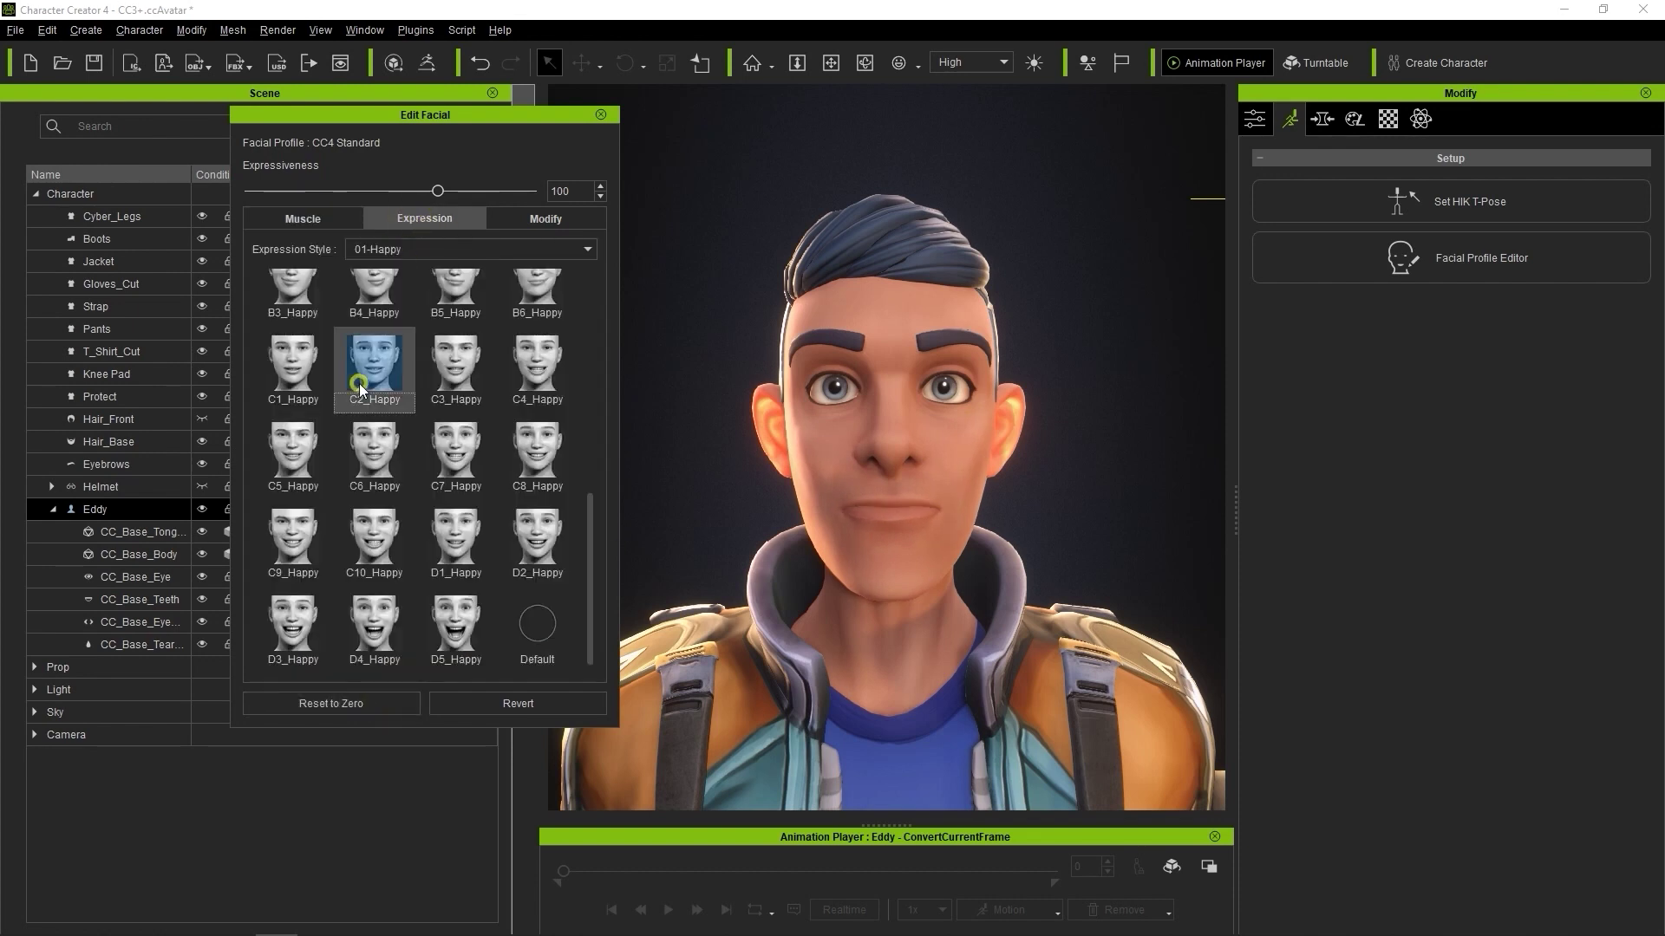
pyautogui.click(295, 366)
pyautogui.click(293, 450)
pyautogui.click(298, 539)
pyautogui.click(356, 561)
pyautogui.click(444, 623)
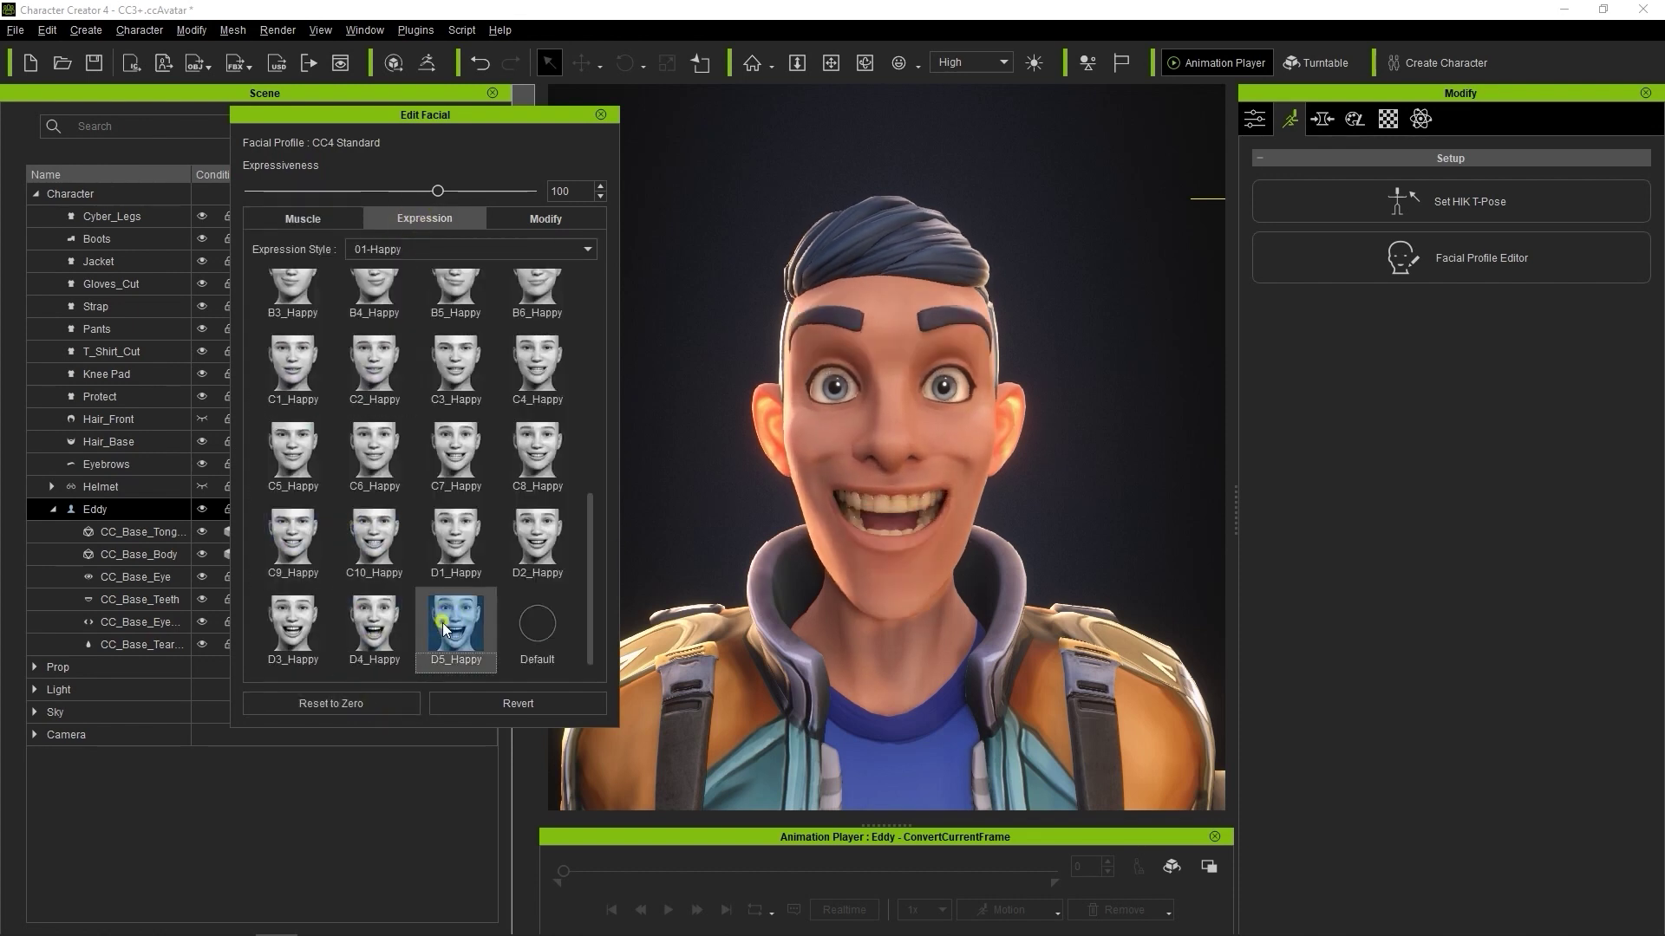
pyautogui.click(456, 539)
pyautogui.click(549, 534)
pyautogui.click(527, 220)
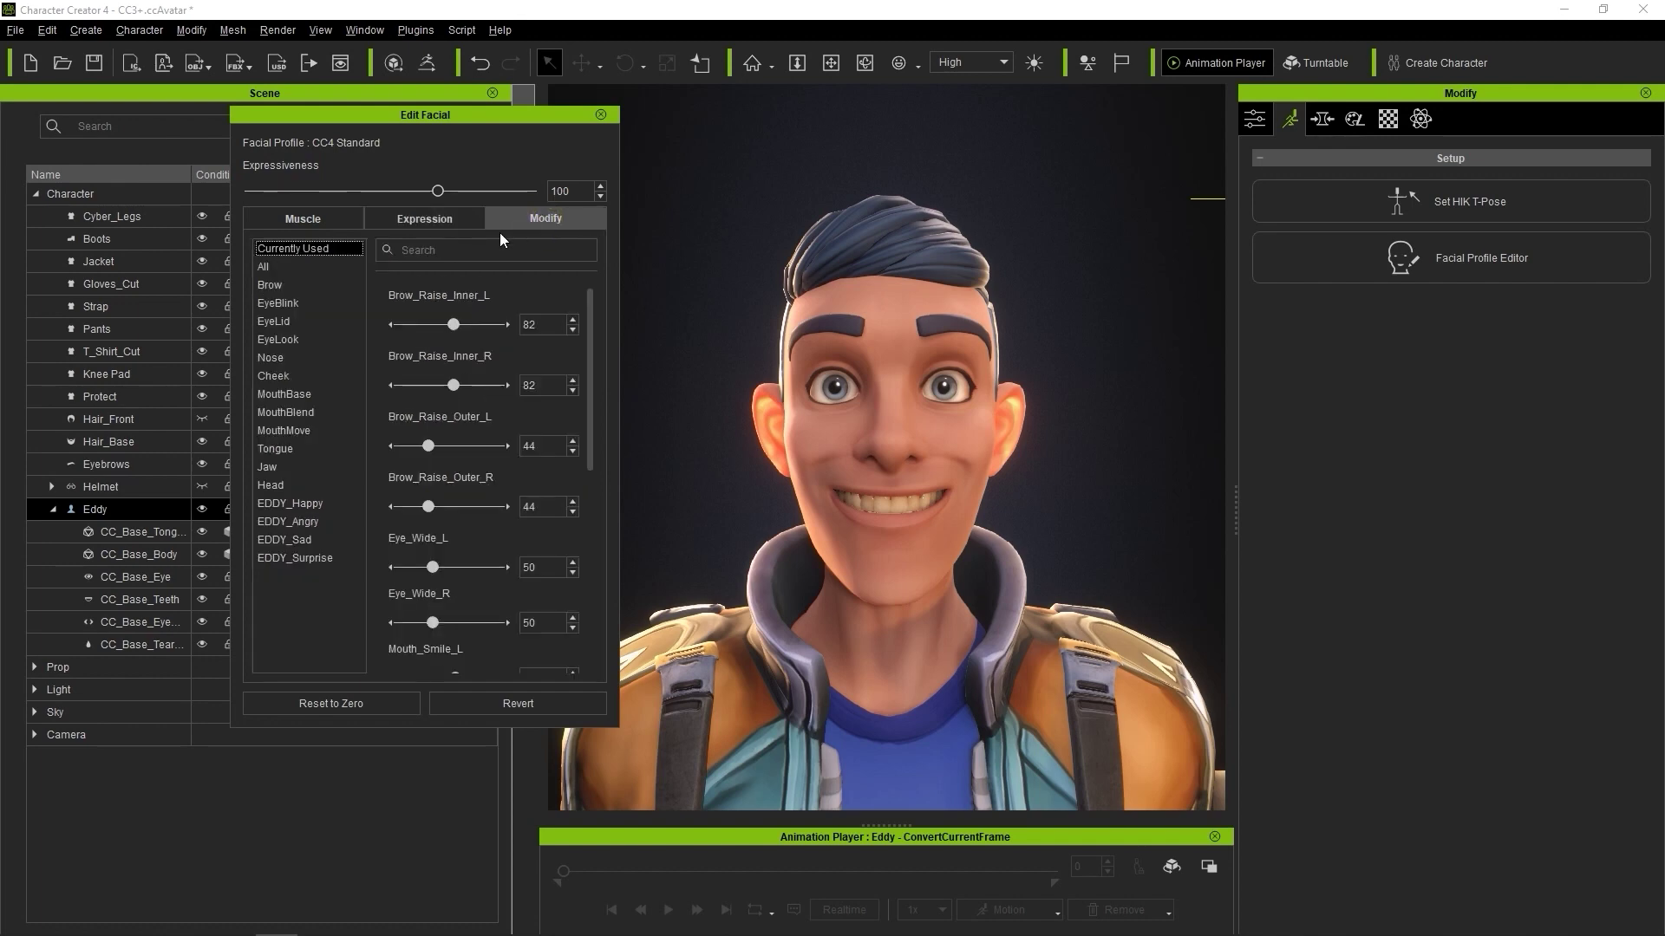
pyautogui.click(289, 268)
pyautogui.moveTo(590, 303)
pyautogui.mouseDown()
pyautogui.moveTo(596, 442)
pyautogui.moveTo(596, 279)
pyautogui.mouseUp()
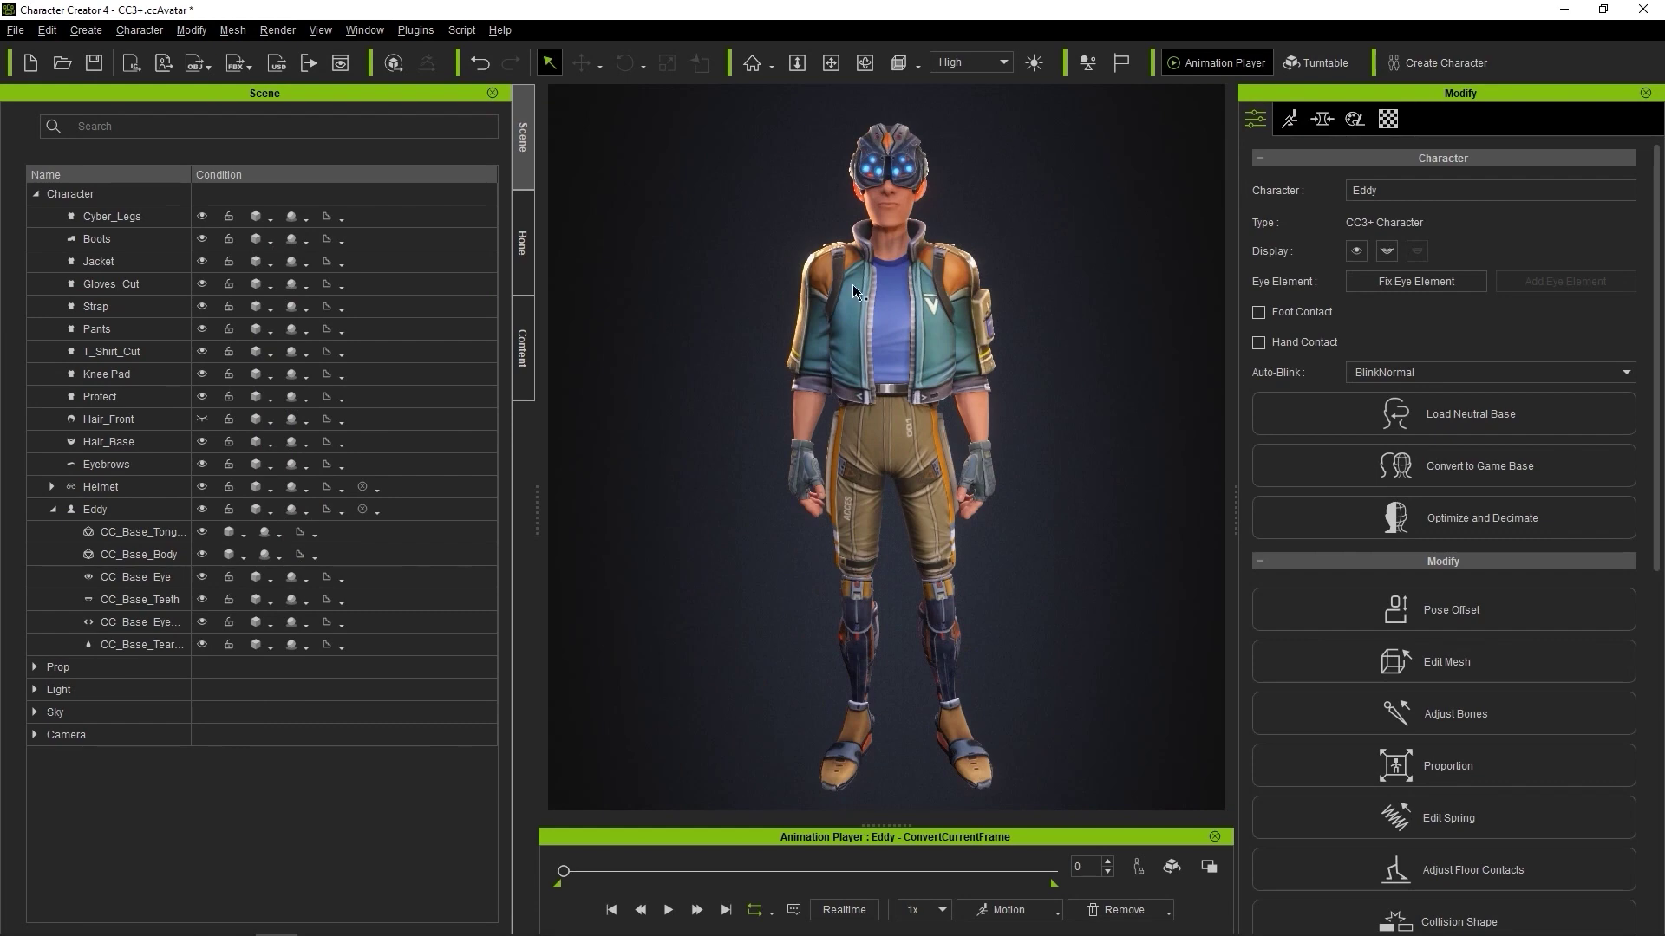
# Step: Render all of Eddy's parts as wireframe and frame the view with the Face camera
pyautogui.click(173, 213)
pyautogui.click(270, 220)
pyautogui.click(297, 310)
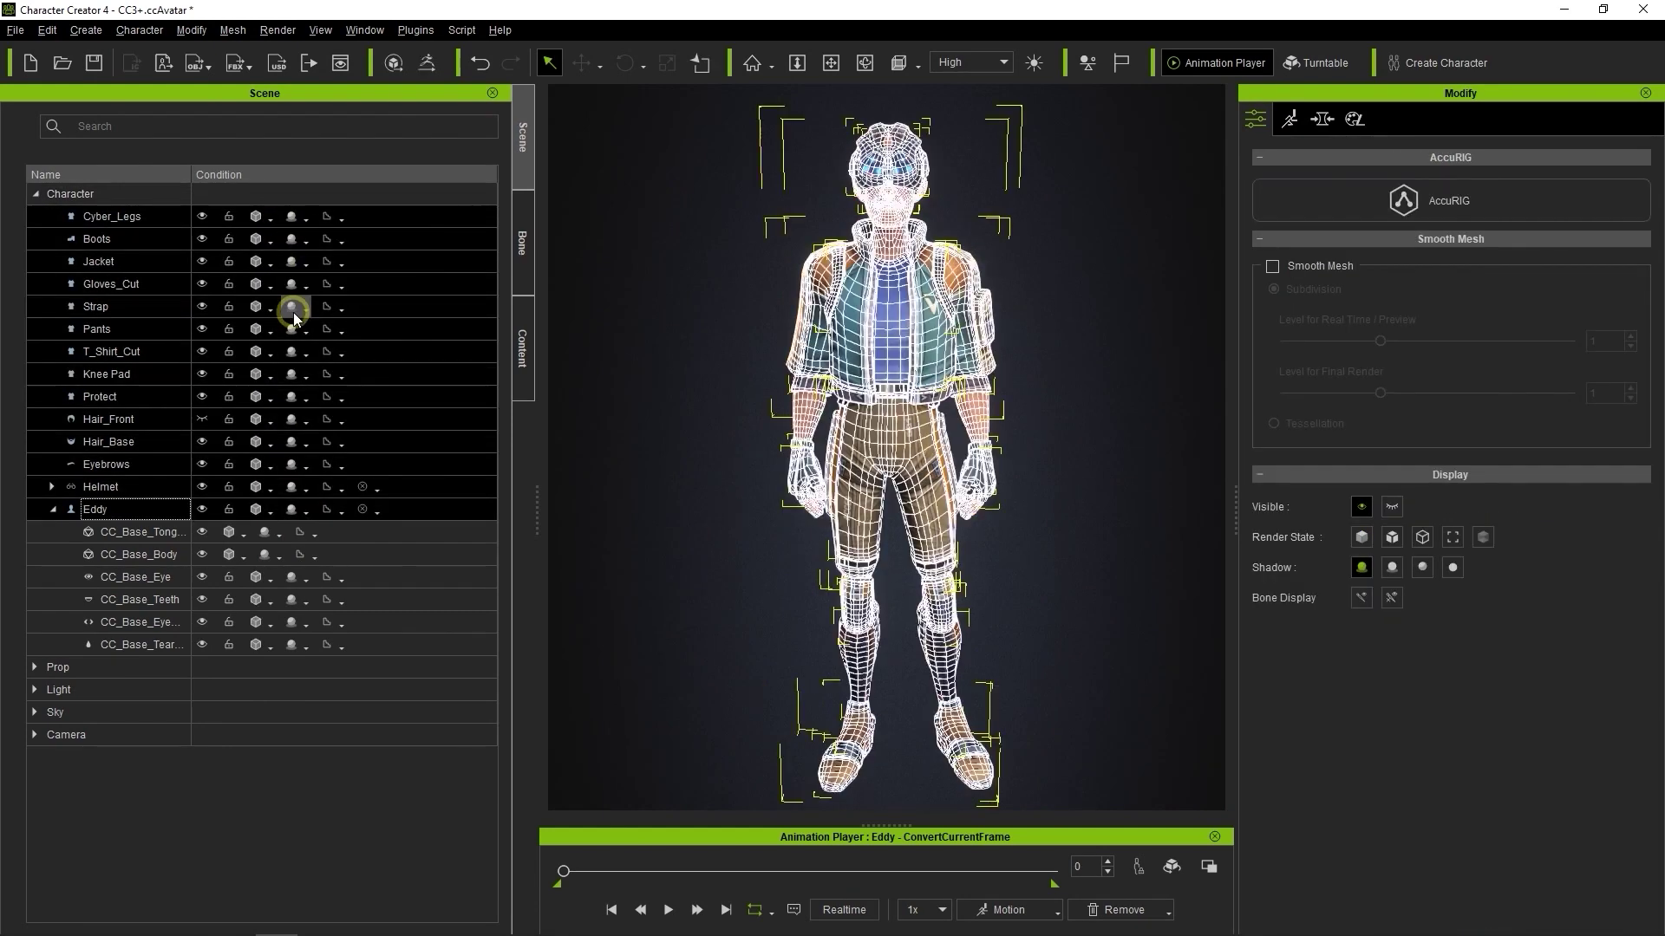
pyautogui.click(1165, 330)
pyautogui.moveTo(1165, 330)
pyautogui.mouseDown(button='right')
pyautogui.moveTo(743, 345)
pyautogui.moveTo(1157, 324)
pyautogui.mouseUp(button='right')
pyautogui.click(920, 65)
pyautogui.click(949, 228)
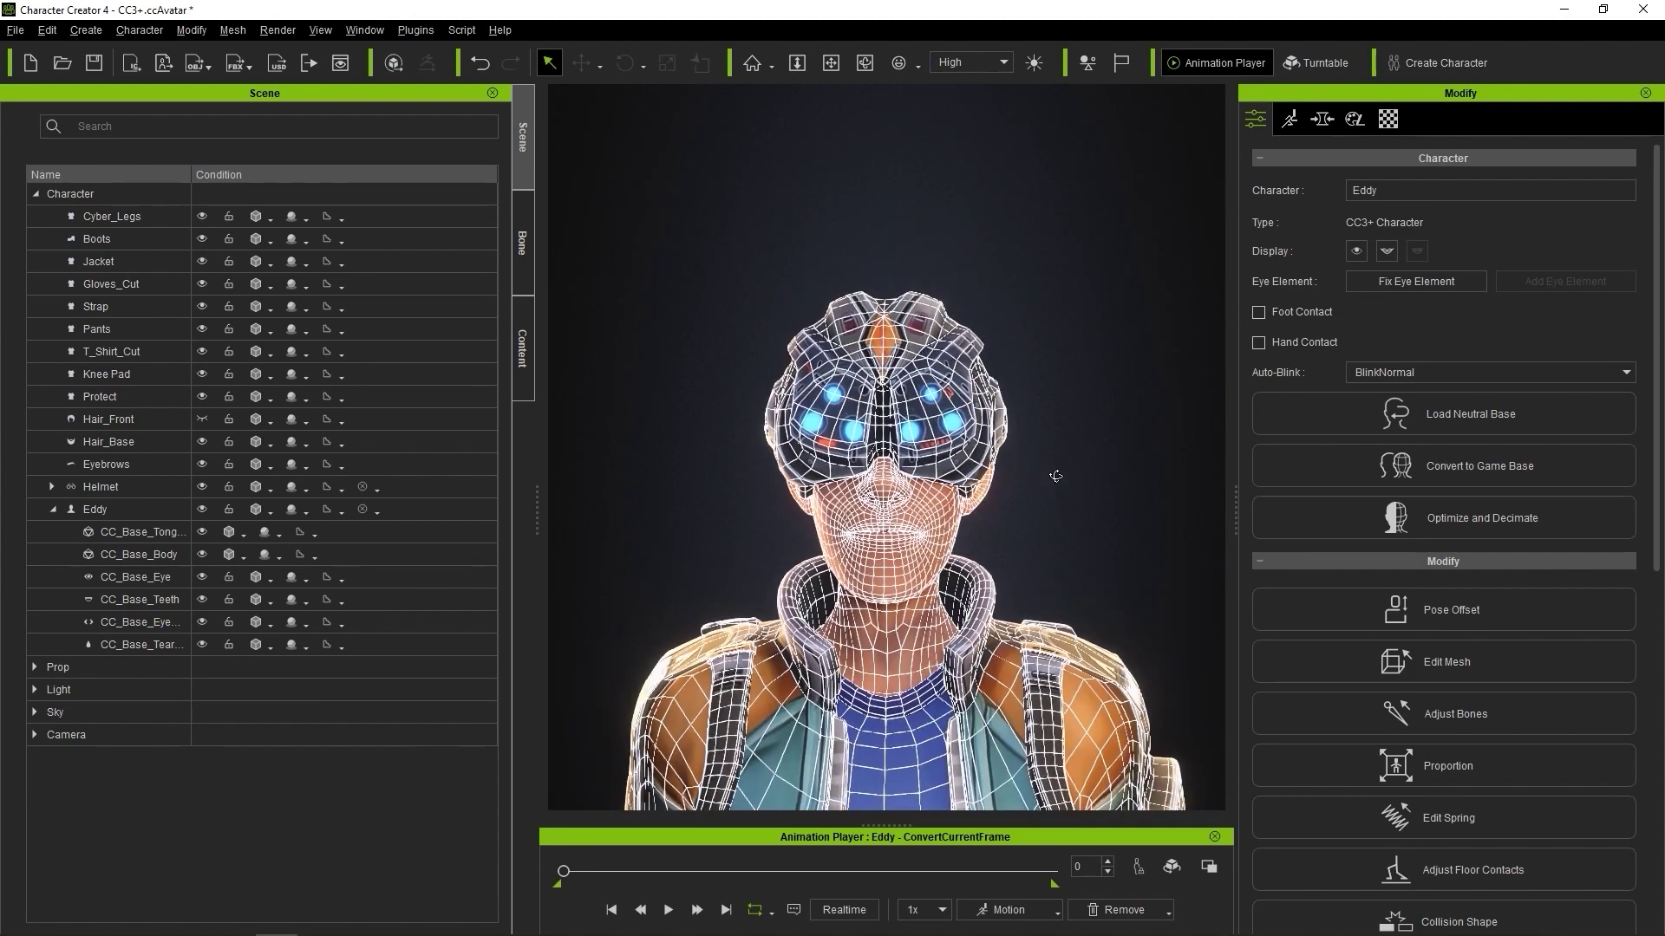
pyautogui.moveTo(1051, 472)
pyautogui.mouseDown(button='right')
pyautogui.moveTo(624, 472)
pyautogui.moveTo(1048, 473)
pyautogui.mouseUp(button='right')
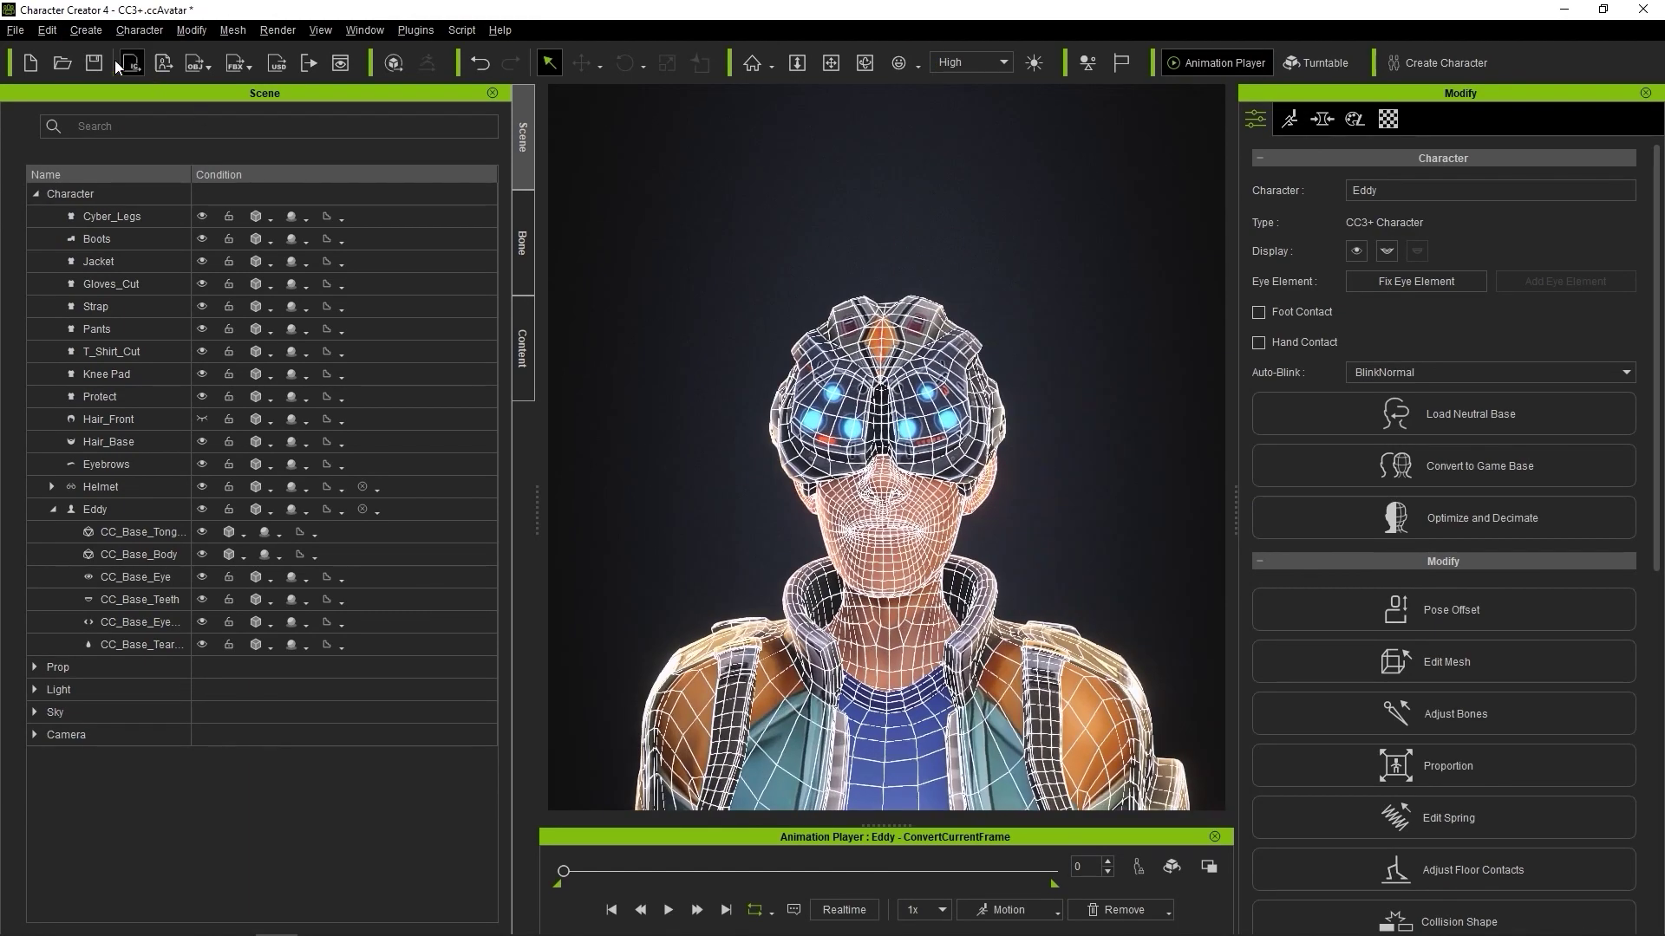
# Step: Enable Info under Edit > Preference > Display to show viewport performance stats
pyautogui.click(46, 31)
pyautogui.click(130, 363)
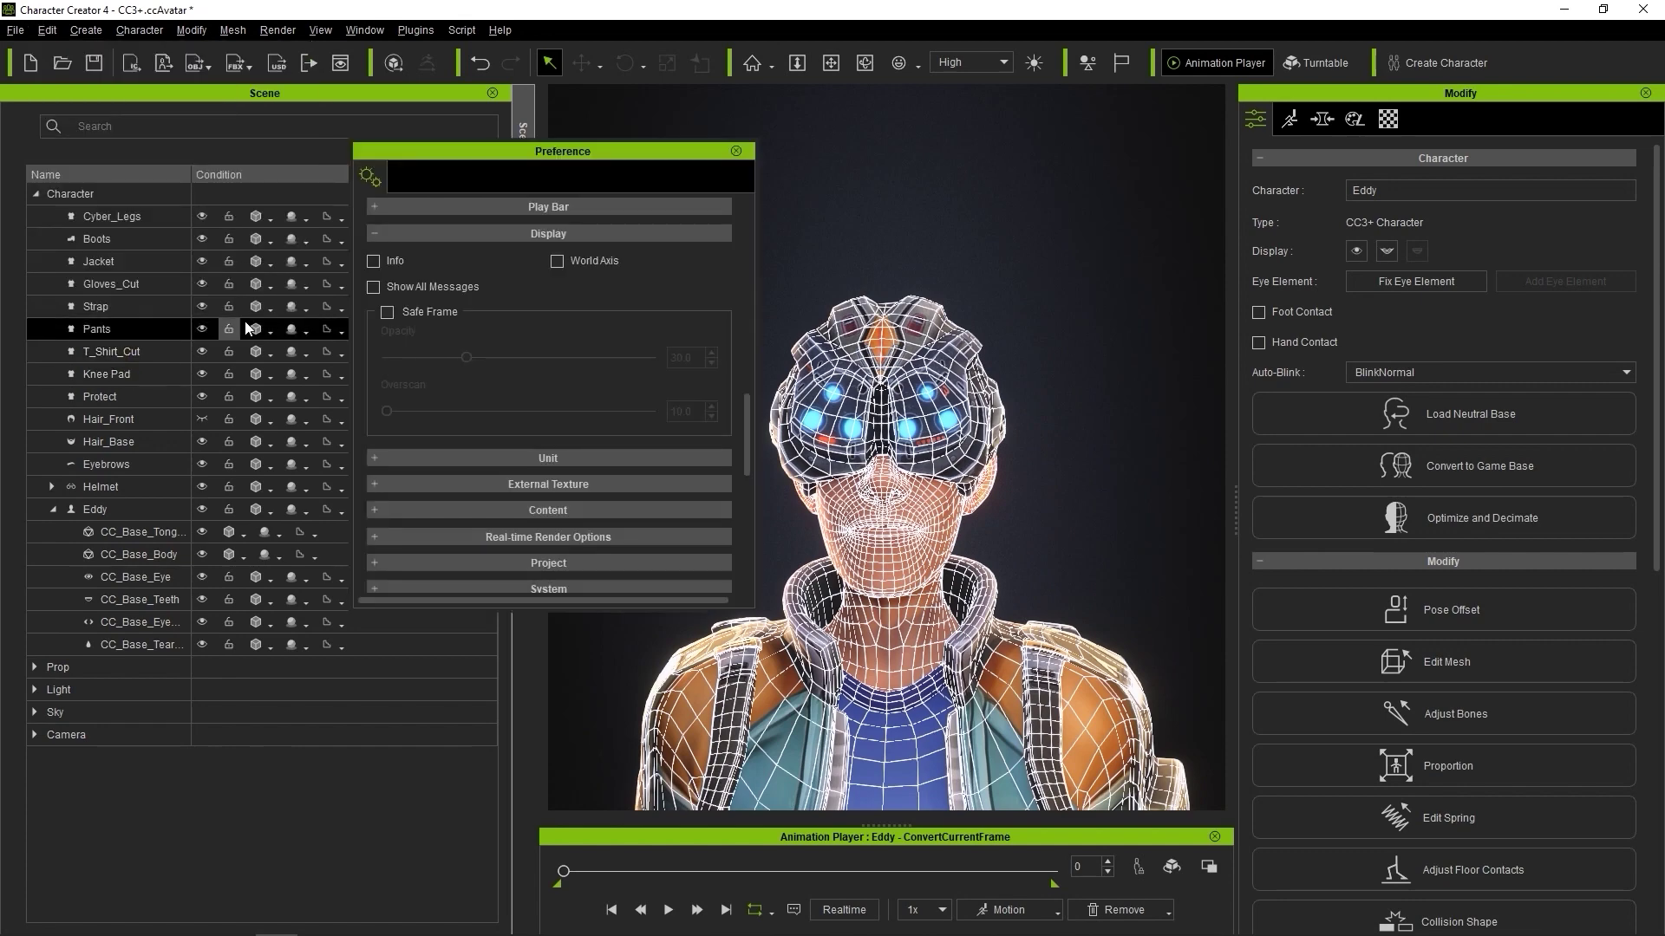
pyautogui.click(373, 262)
pyautogui.click(737, 151)
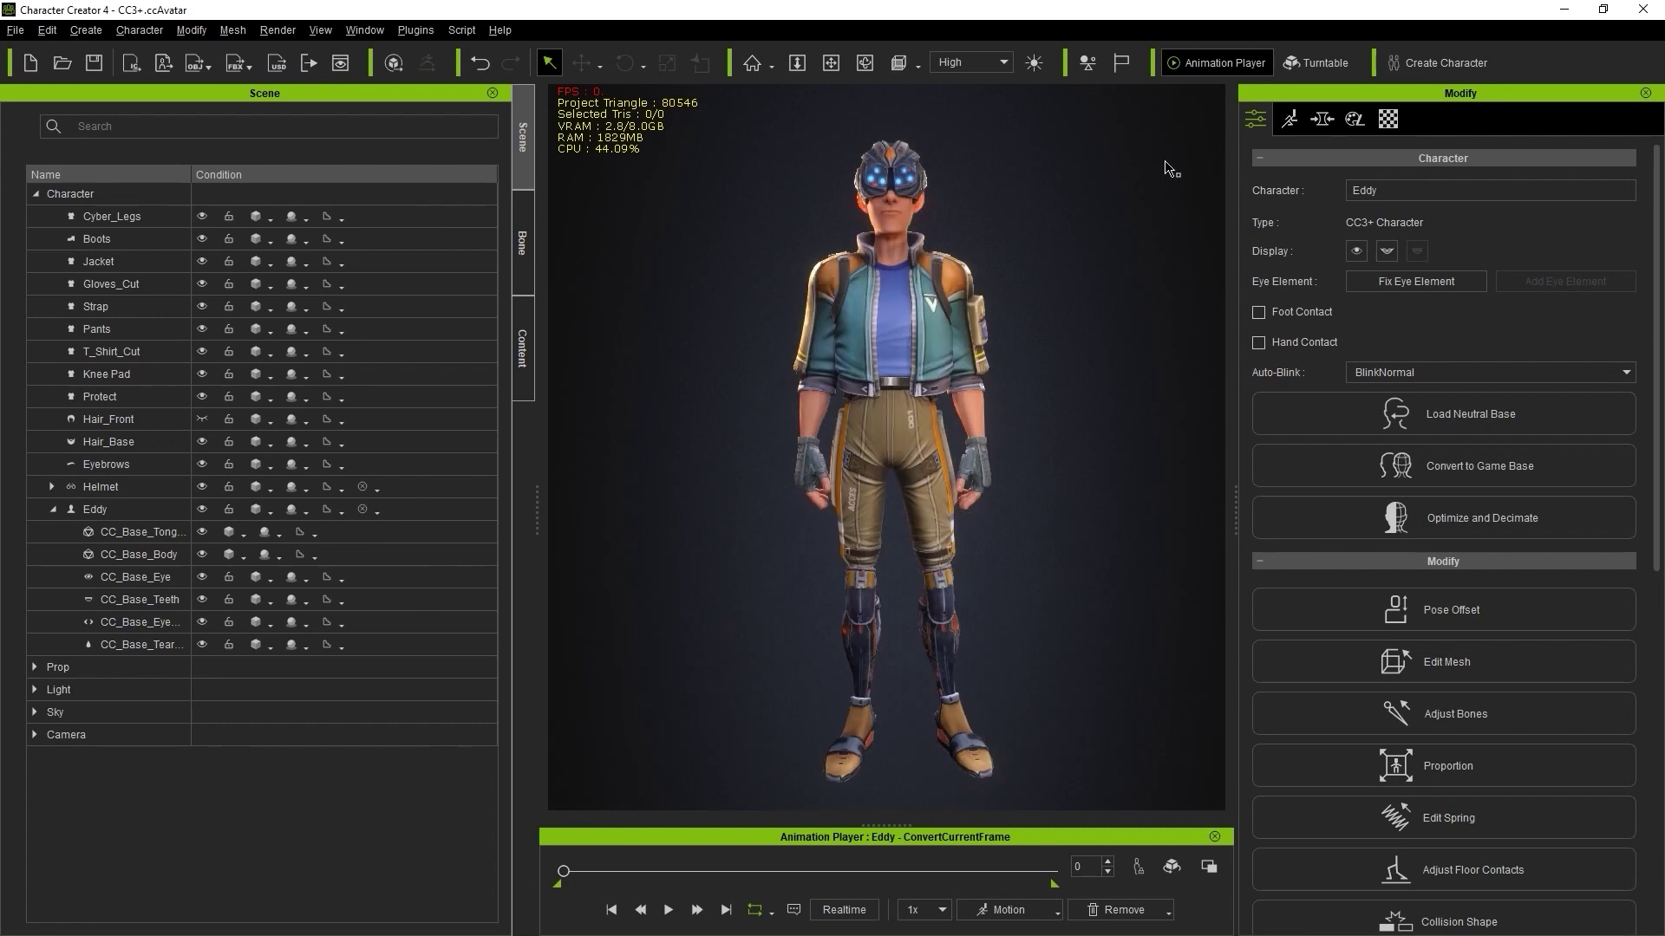
# Step: Save Eddy to the Custom content library under the name CC3
pyautogui.click(523, 348)
pyautogui.click(268, 899)
pyautogui.doubleClick(744, 410)
pyautogui.write('CC3+')
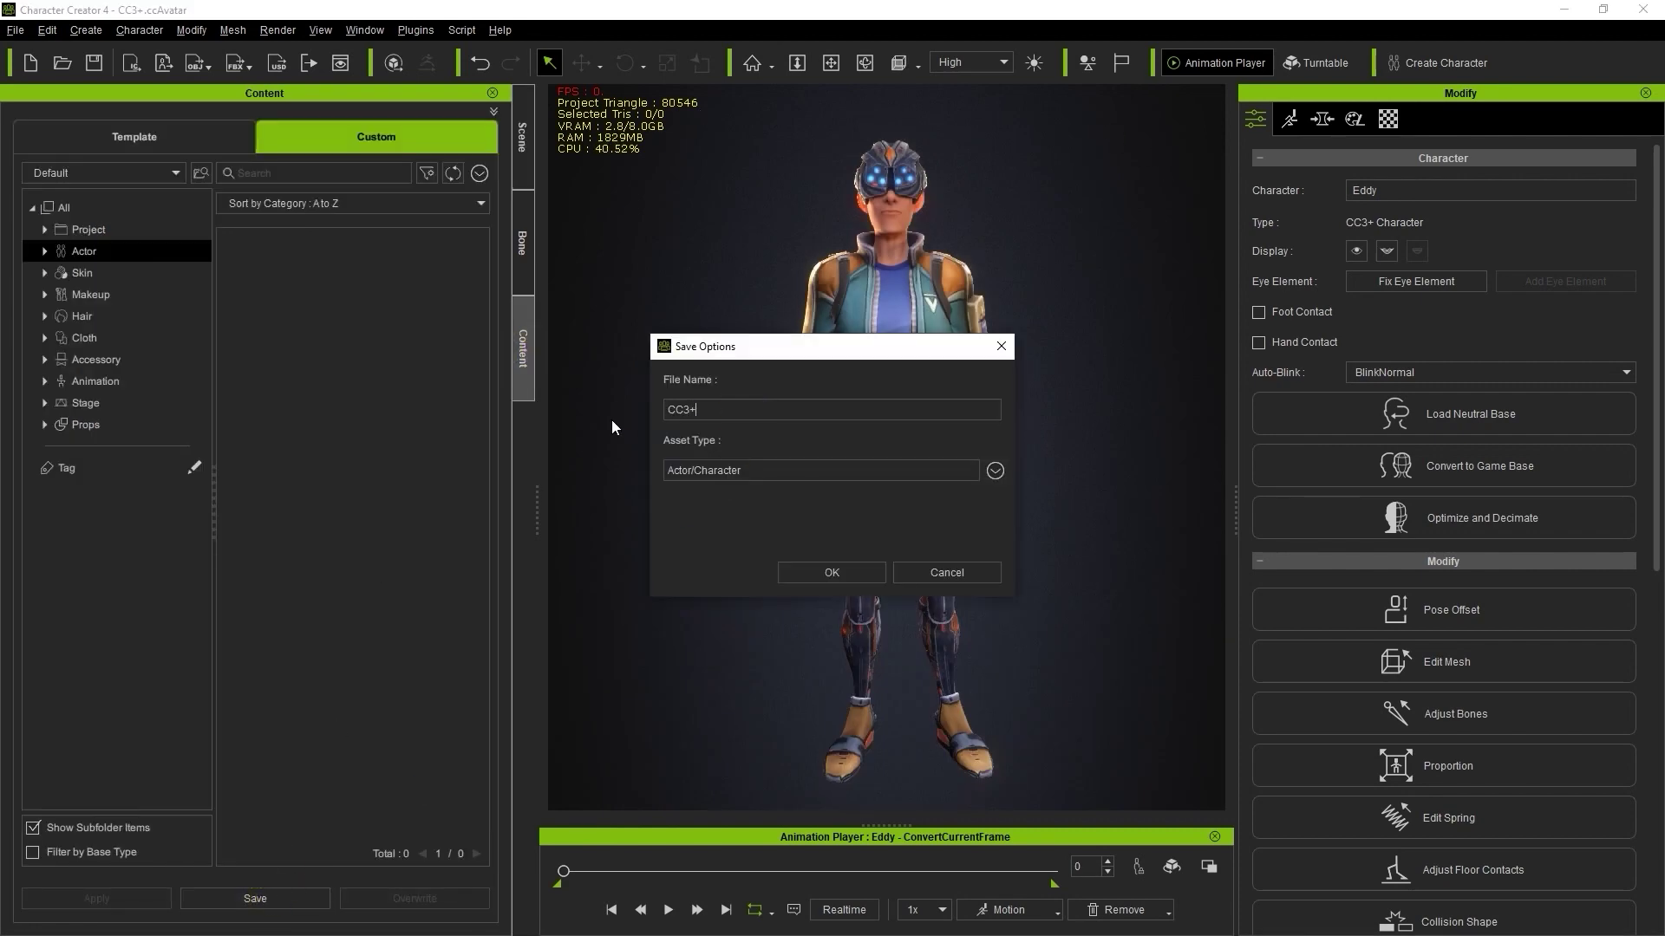
pyautogui.click(851, 579)
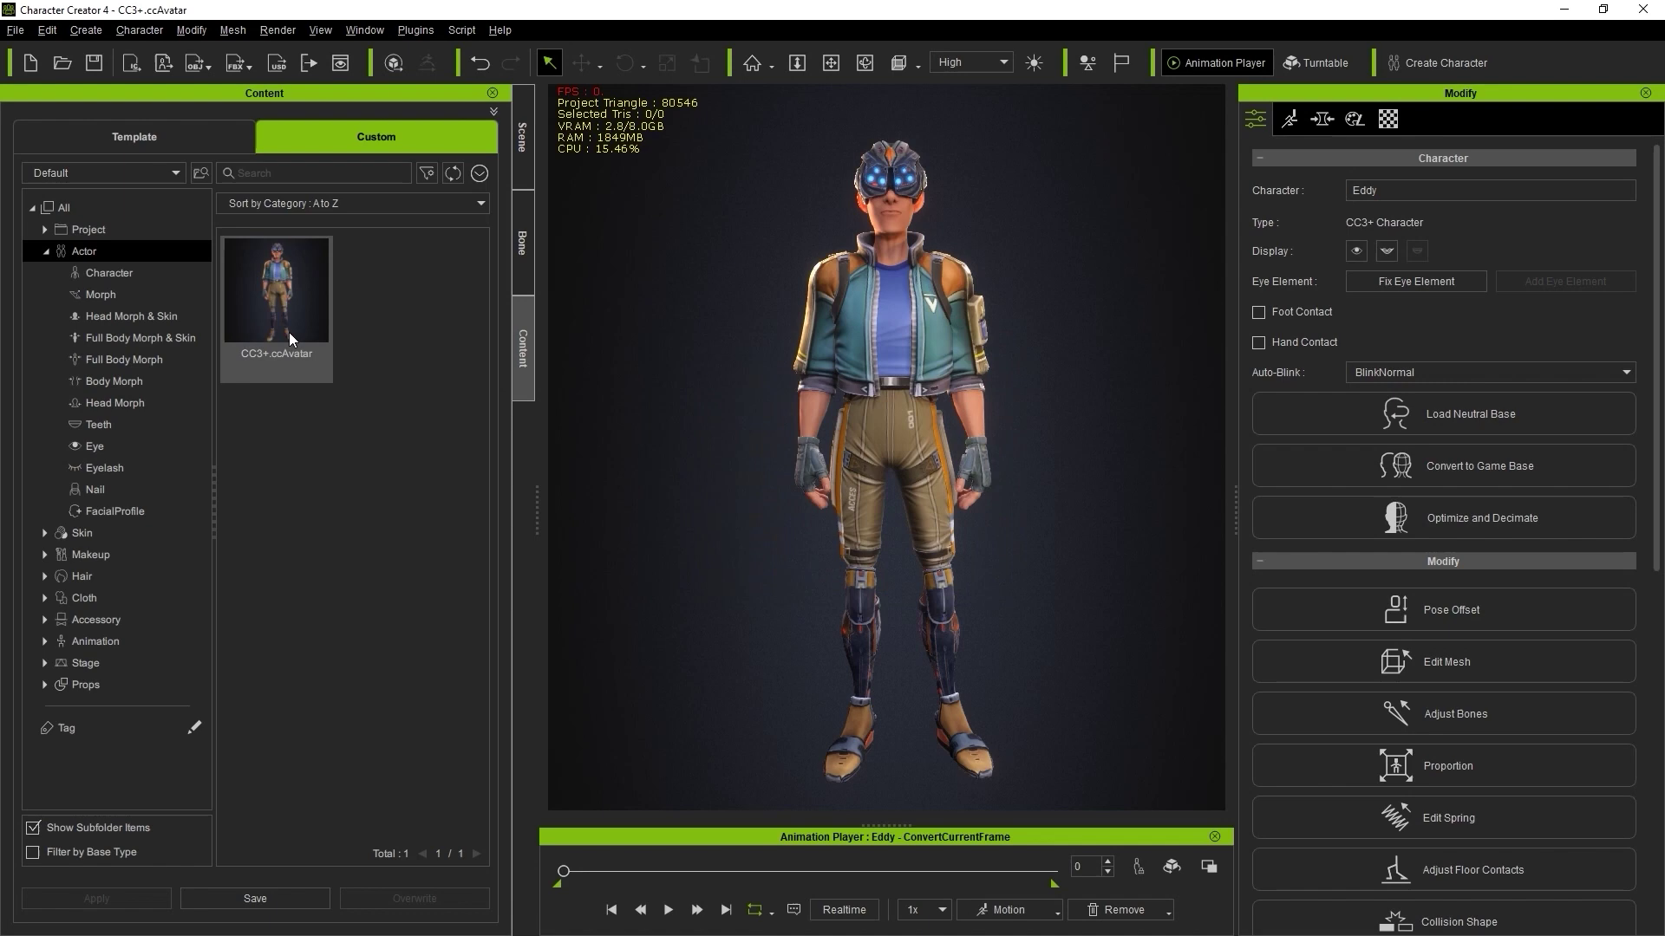
# Step: Locate CC3+.ccAvatar on disk and check its 249 MB file size in Properties
pyautogui.rightClick(313, 307)
pyautogui.click(373, 553)
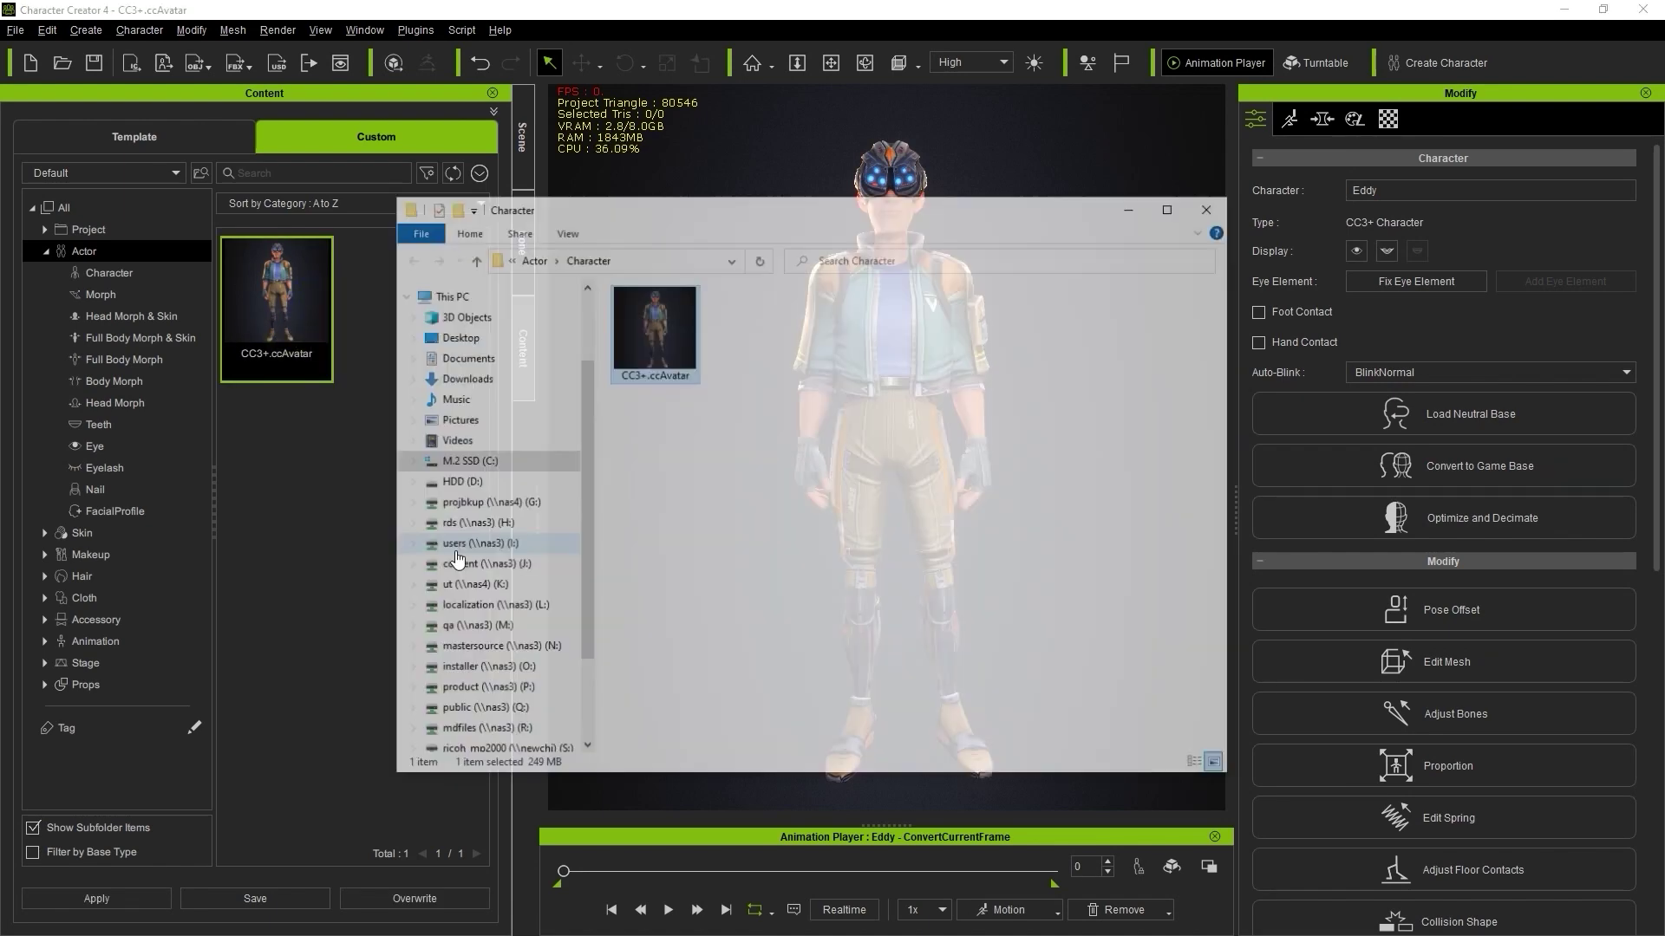
pyautogui.rightClick(677, 314)
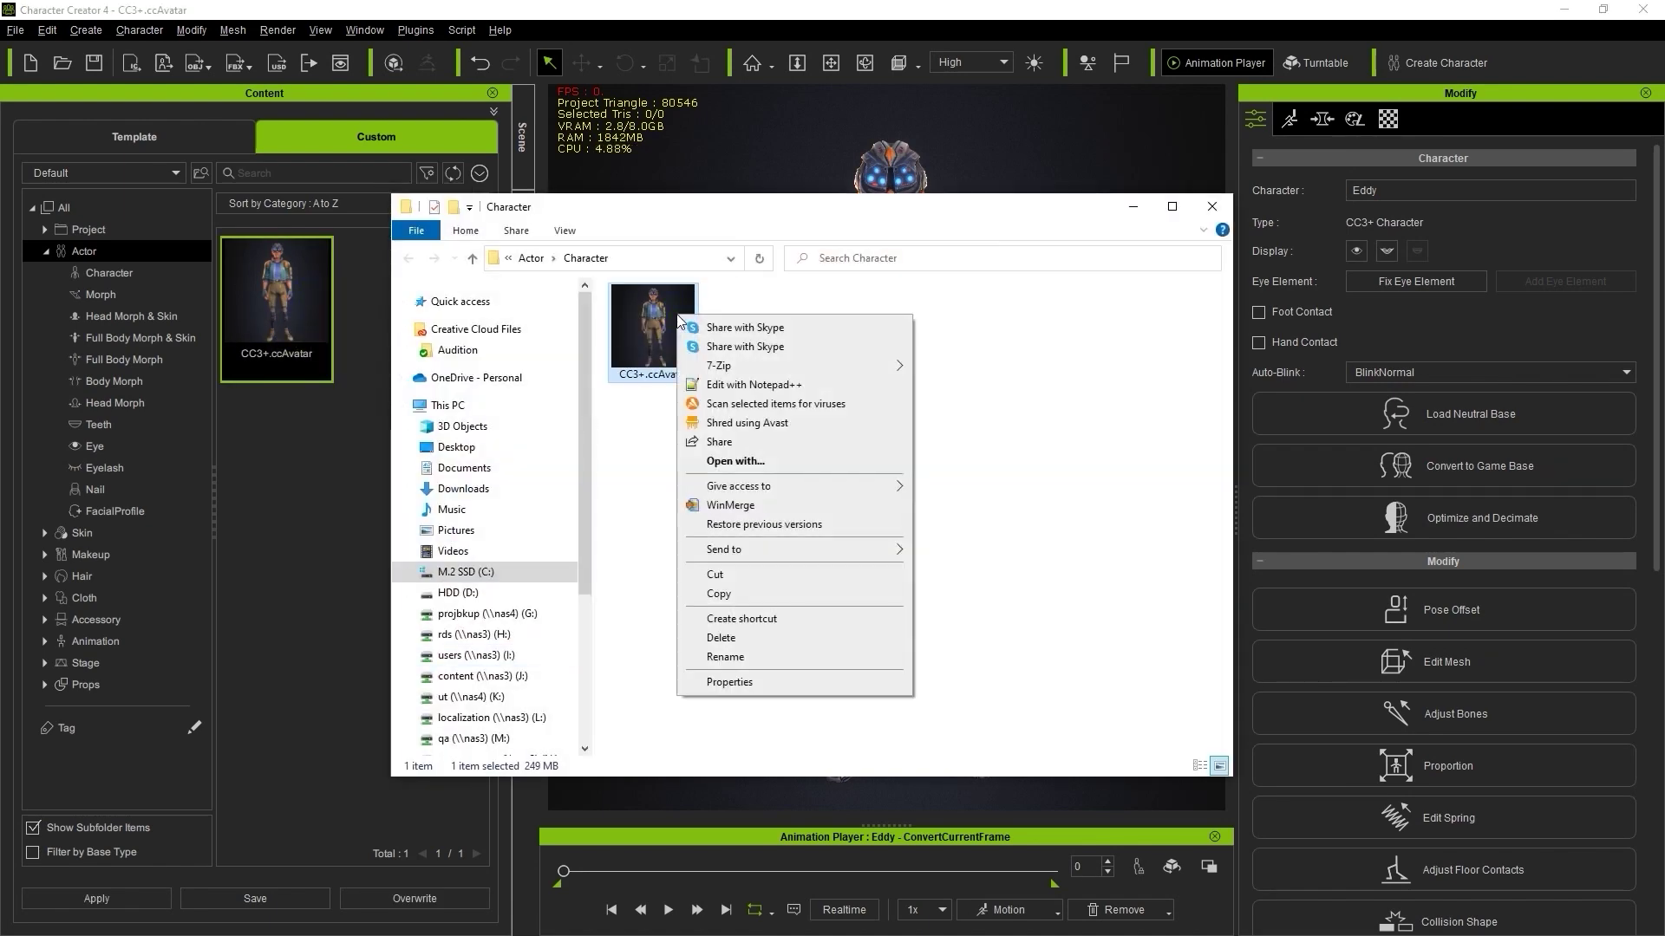
pyautogui.click(751, 686)
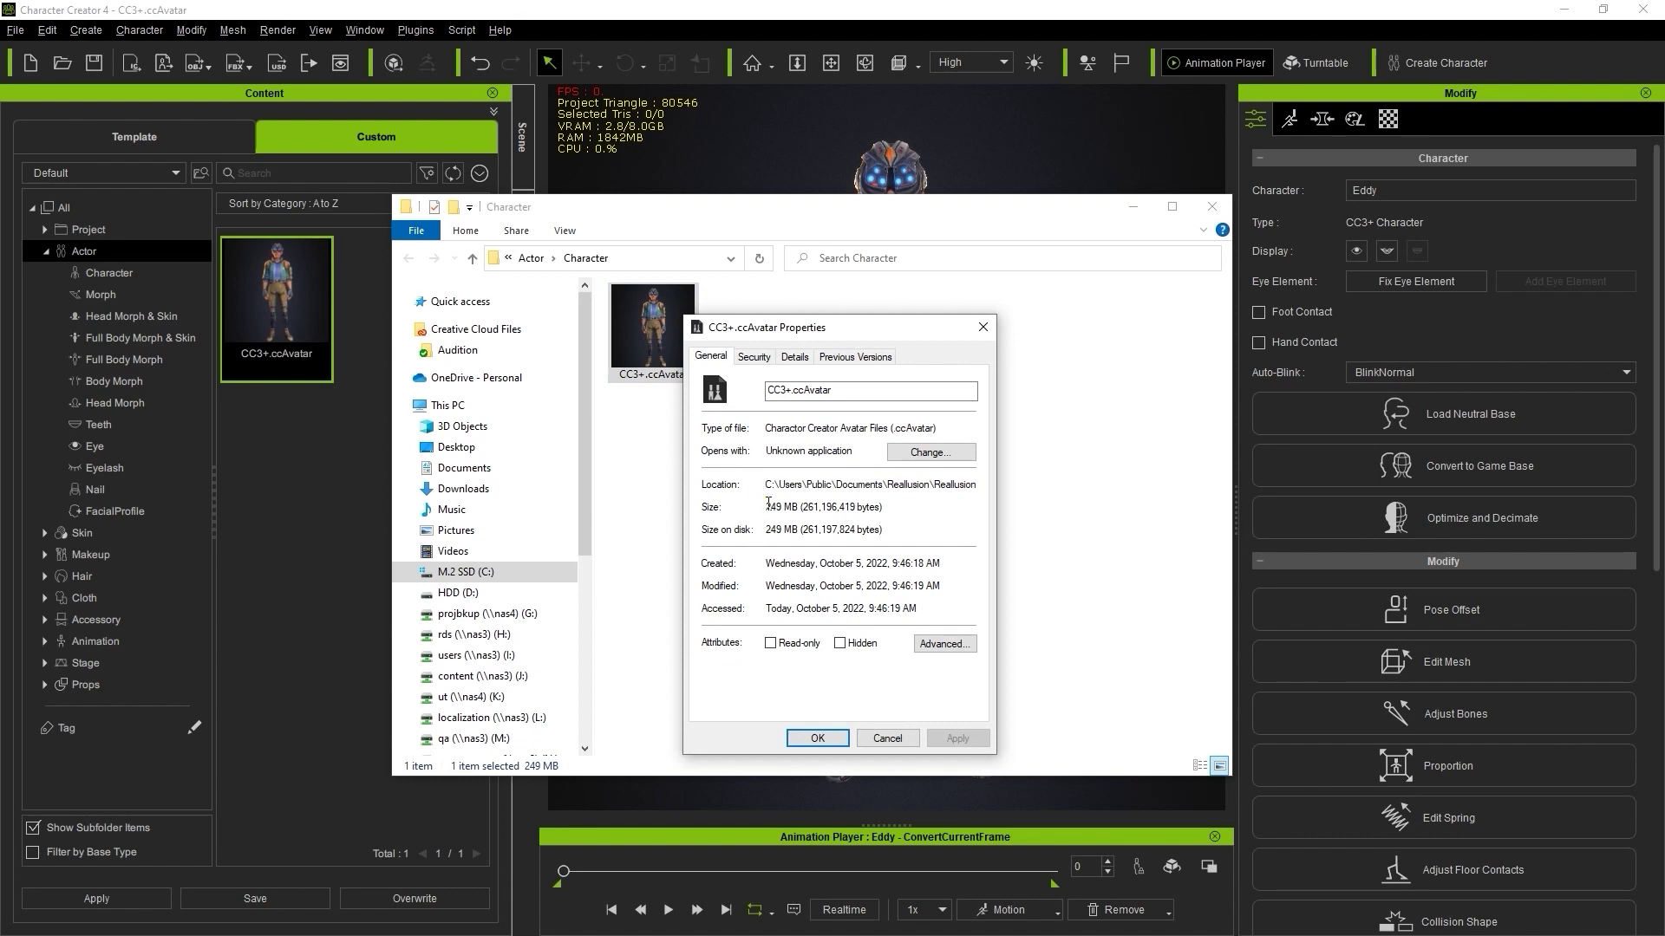
pyautogui.moveTo(765, 507); pyautogui.dragTo(889, 507)
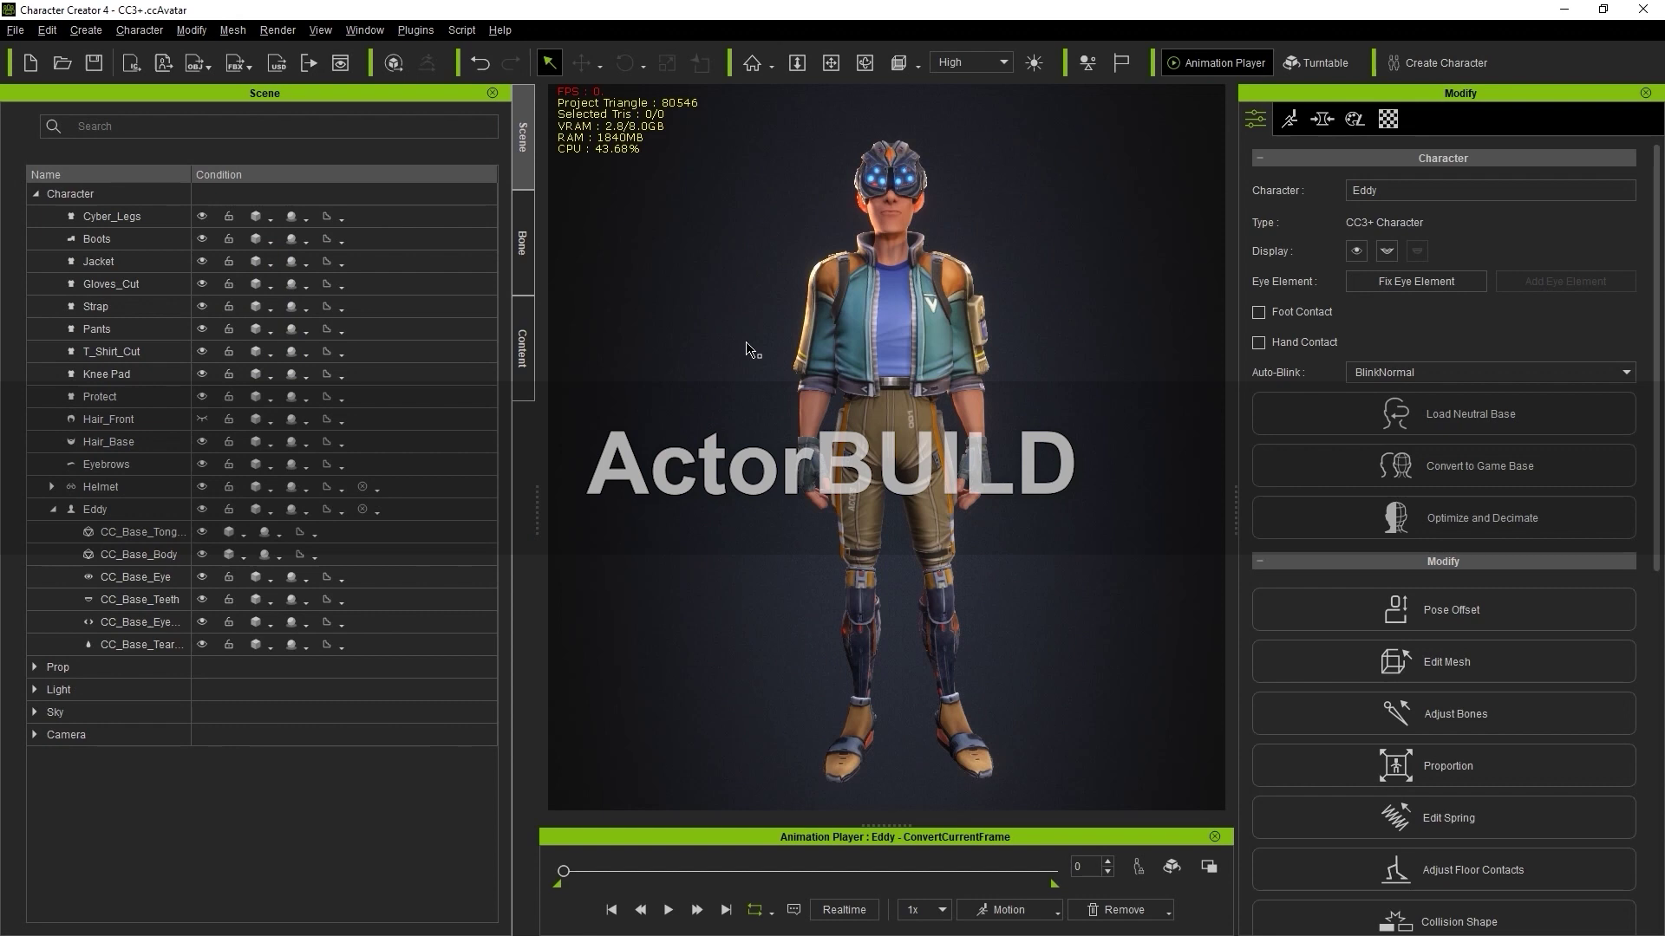
# Step: Compare the LOD 1 and LOD 2 preset specs for Eddy, then settle on actorBUILD
pyautogui.click(943, 296)
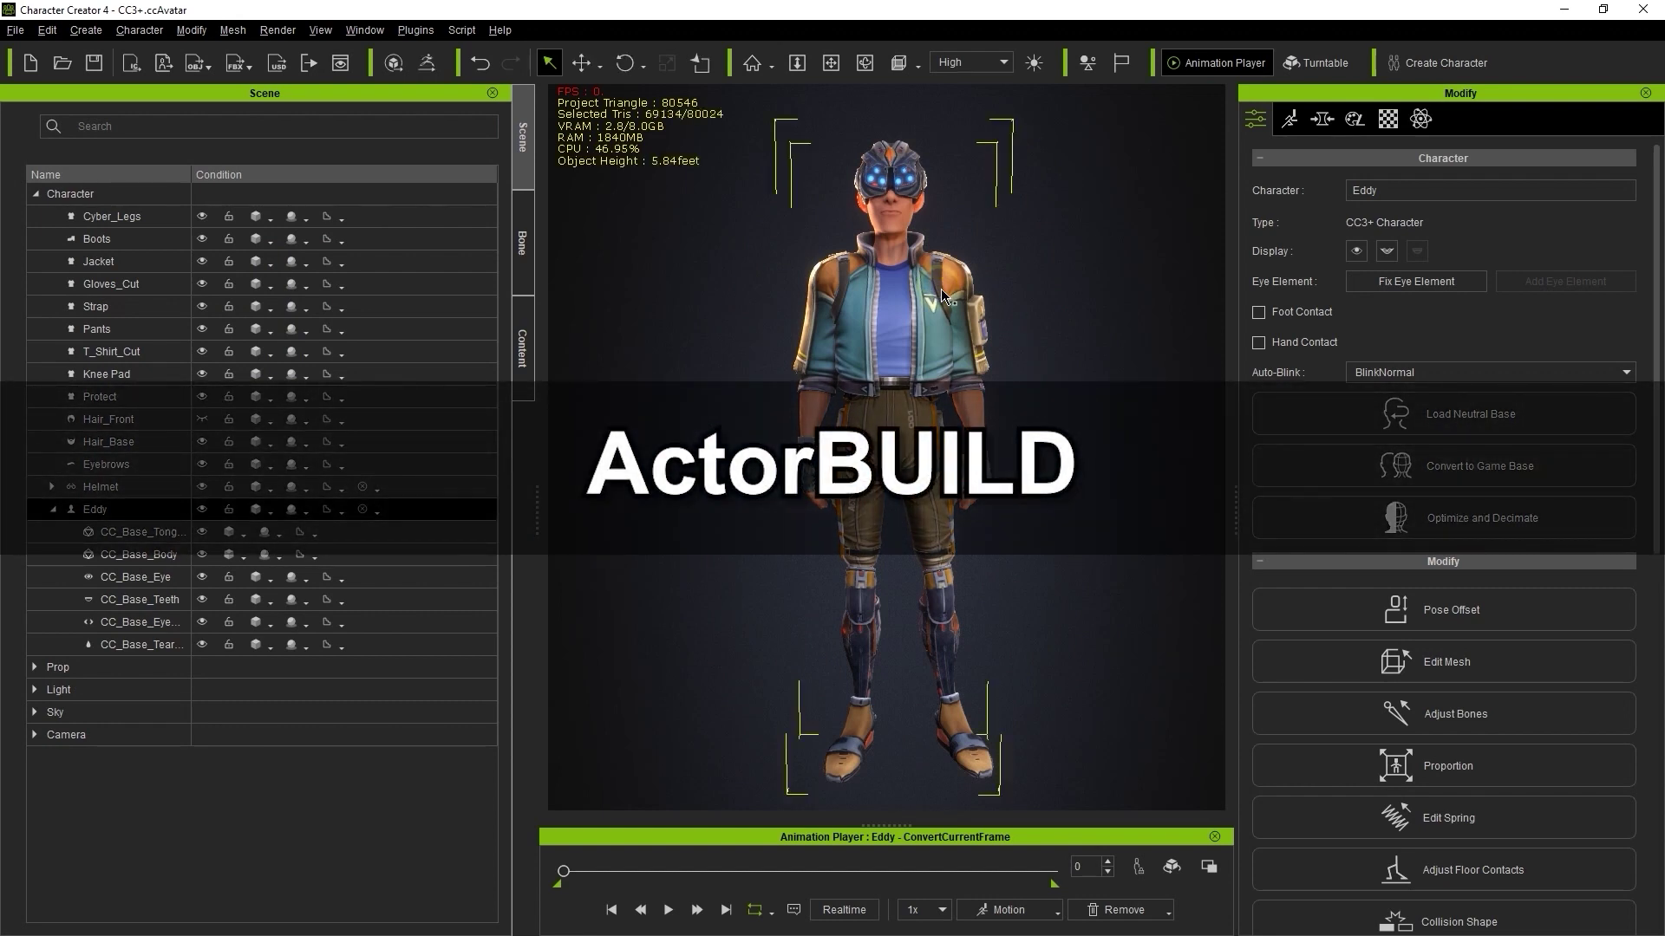
pyautogui.click(1527, 524)
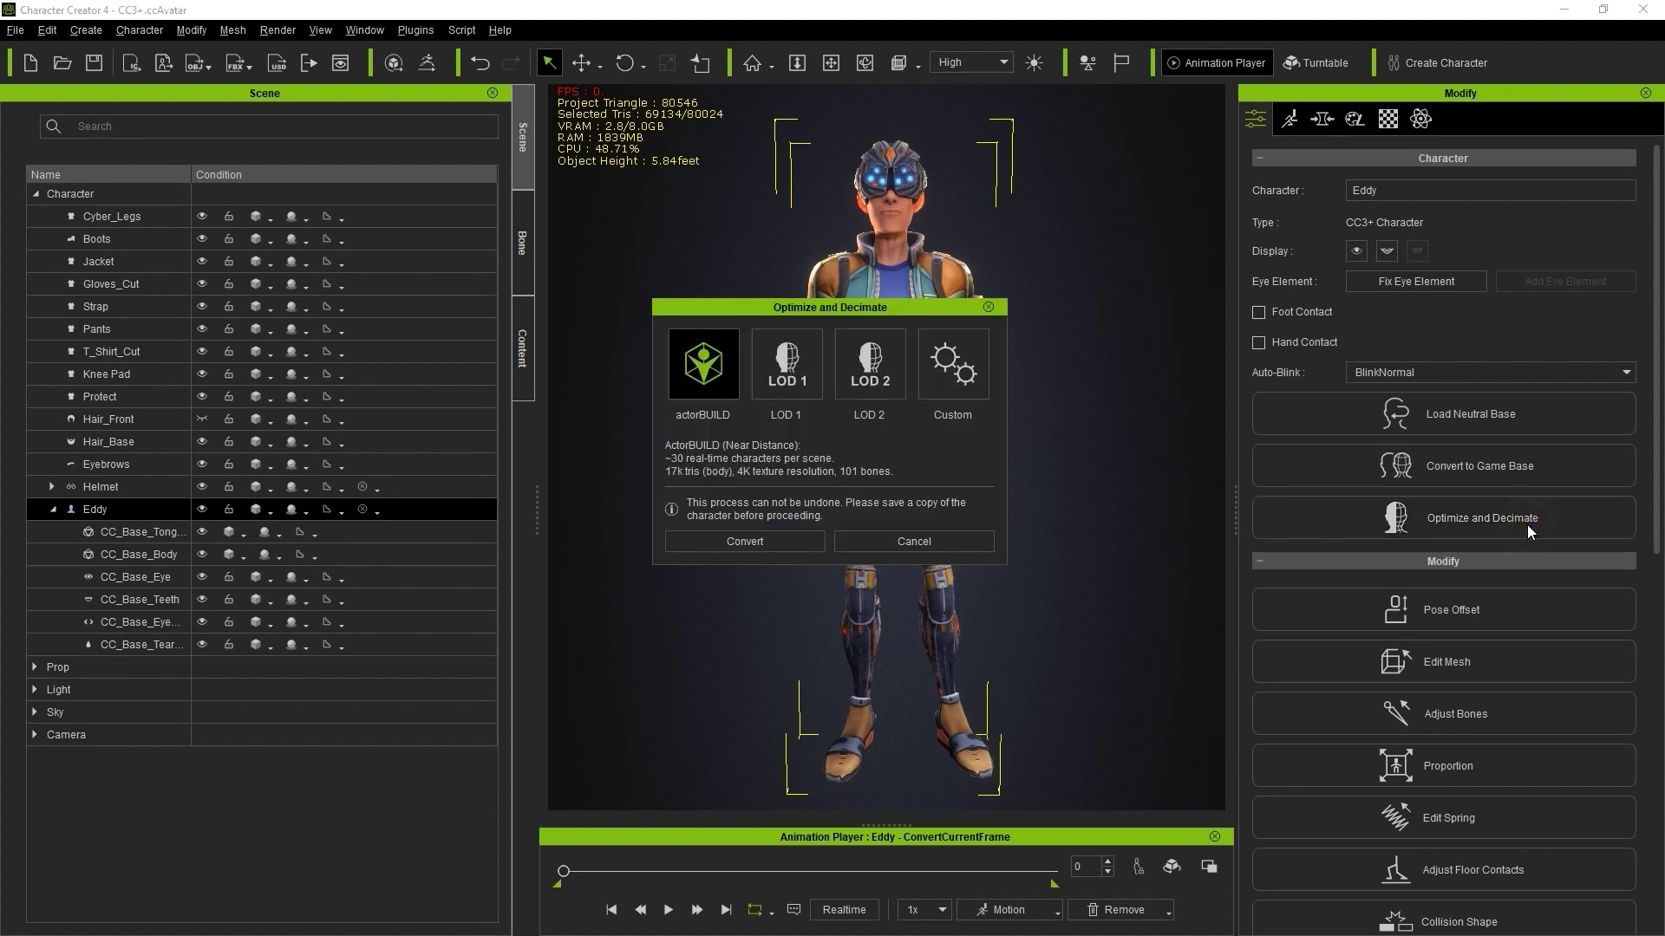
pyautogui.click(799, 392)
pyautogui.click(877, 386)
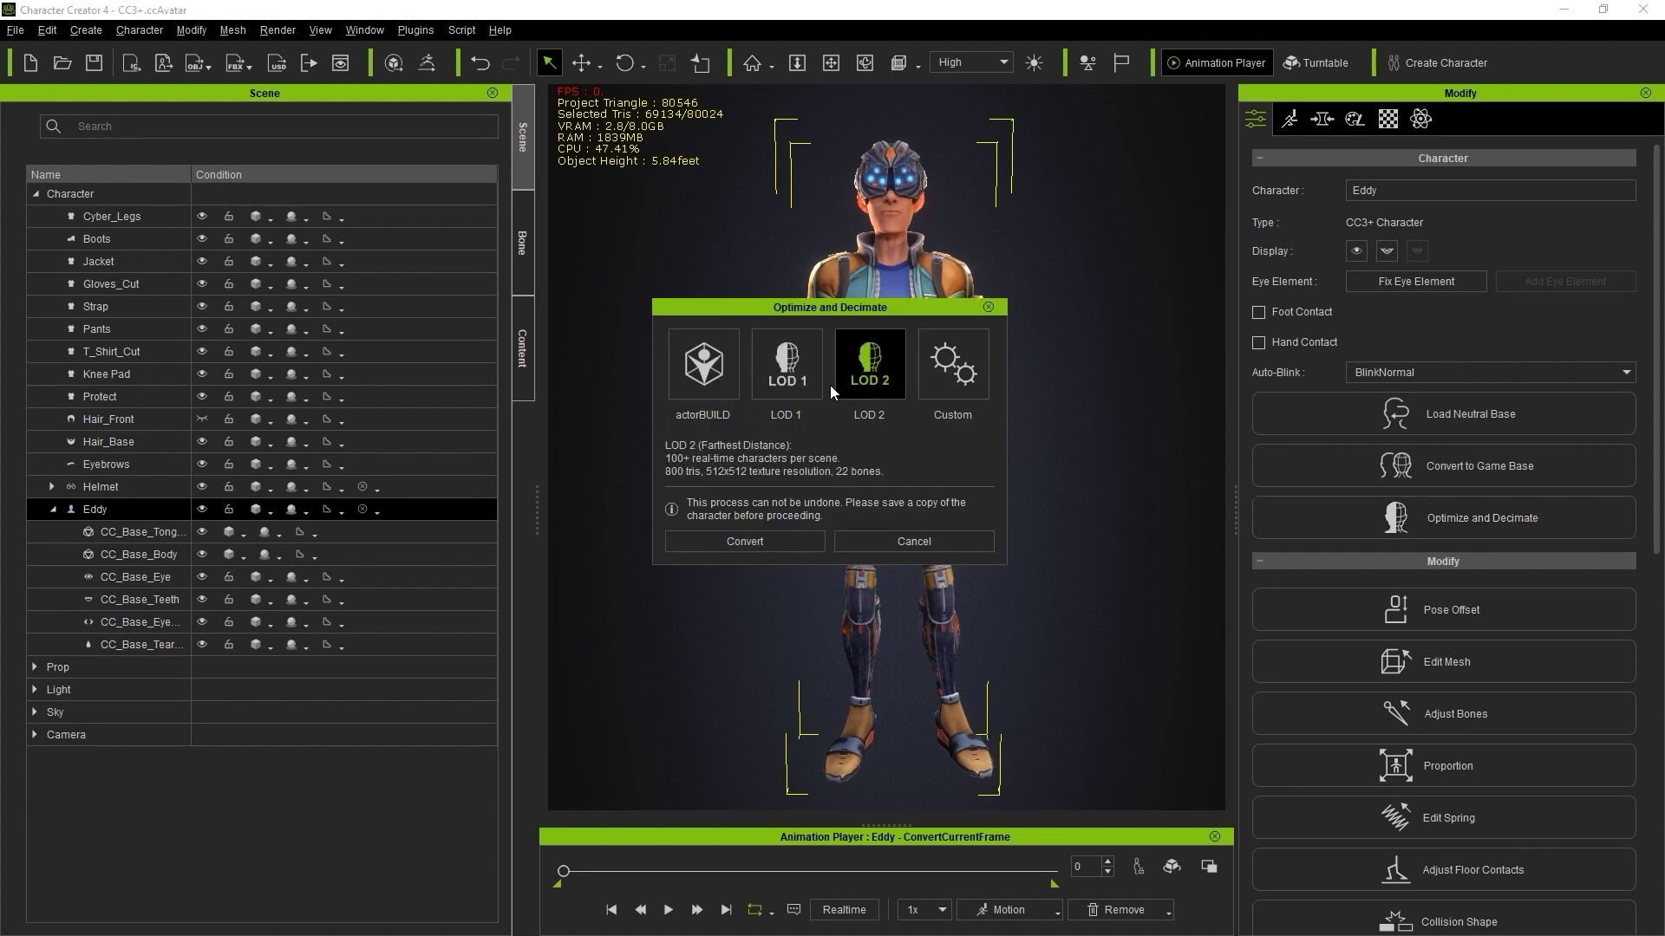
pyautogui.click(699, 383)
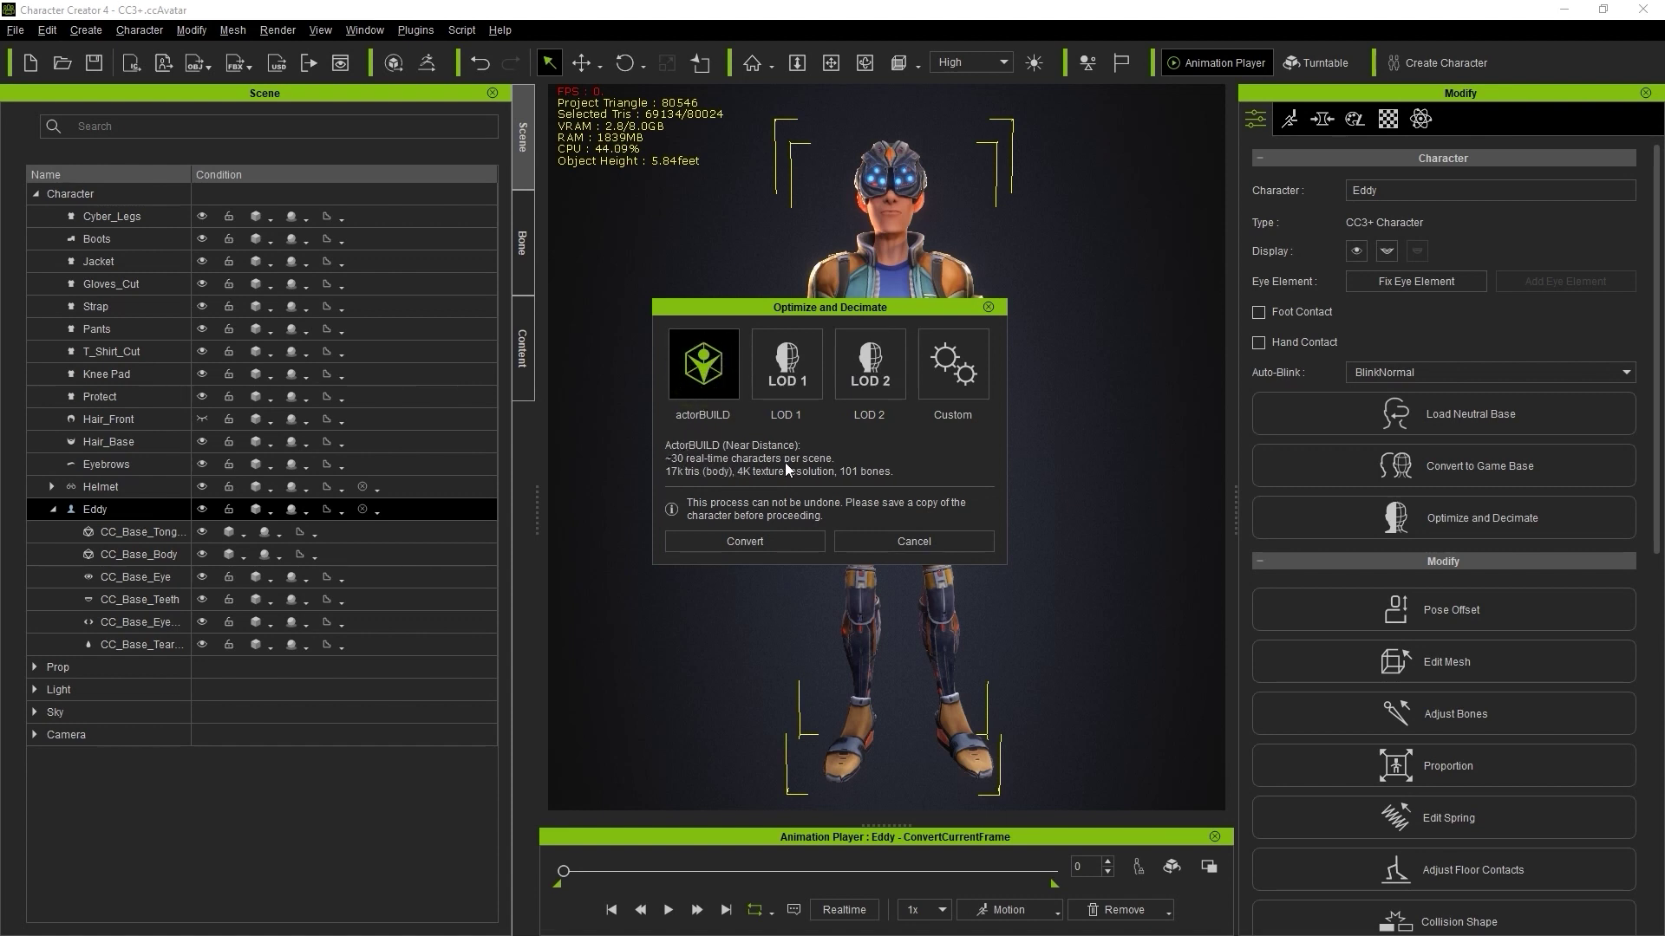
pyautogui.click(791, 375)
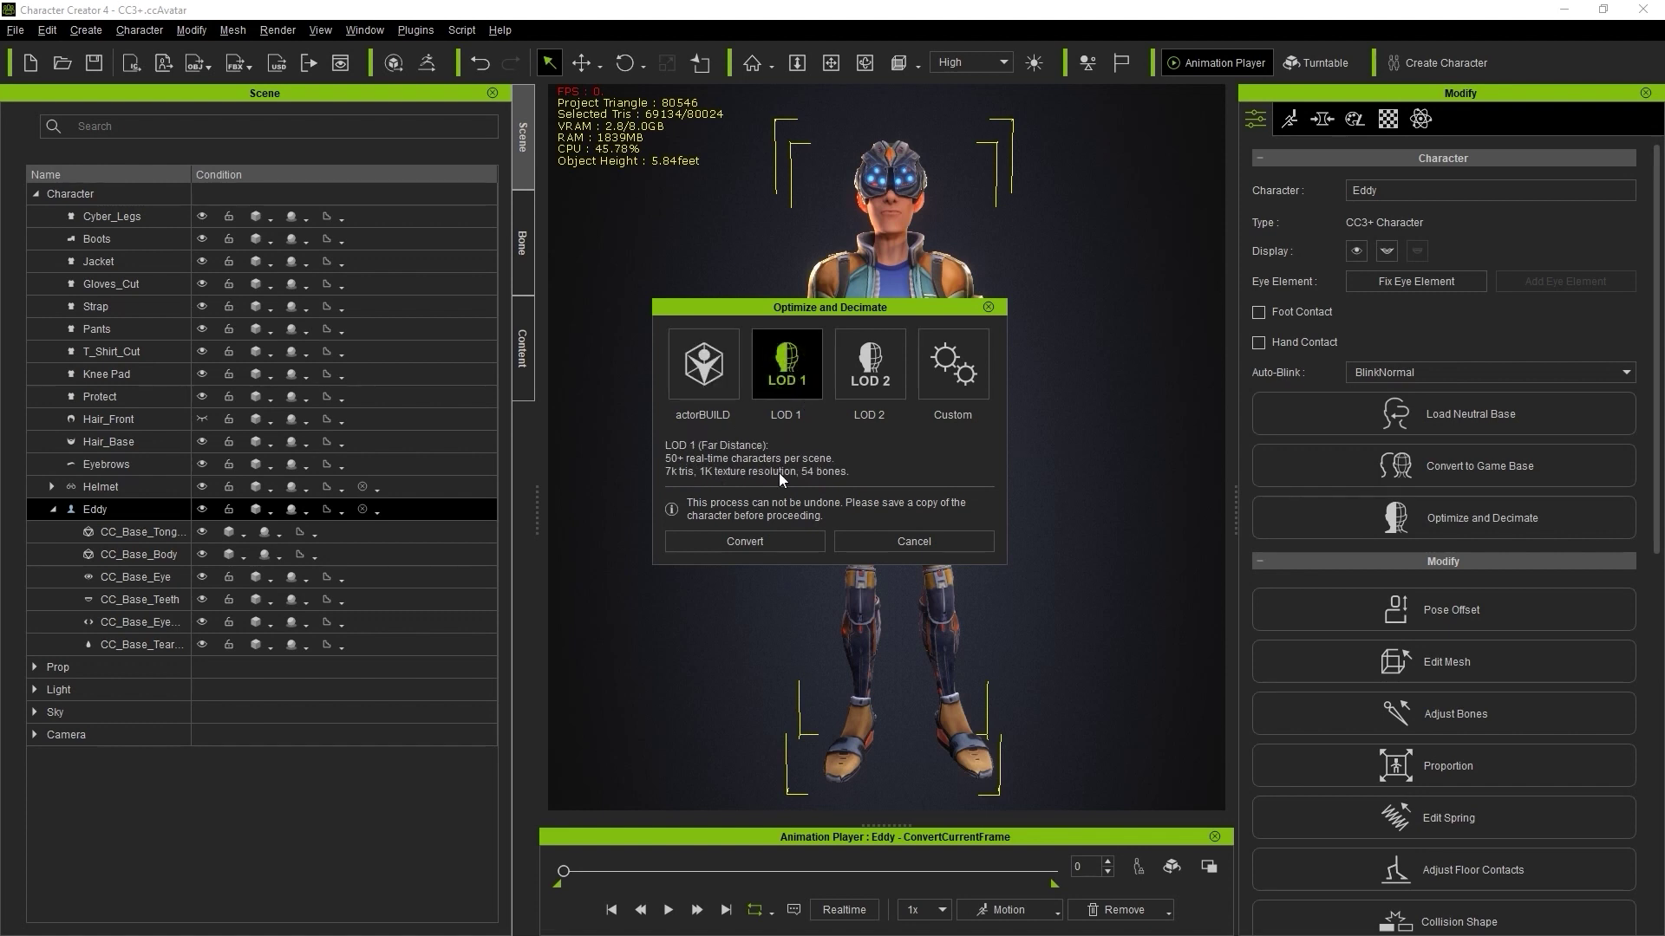
pyautogui.click(854, 381)
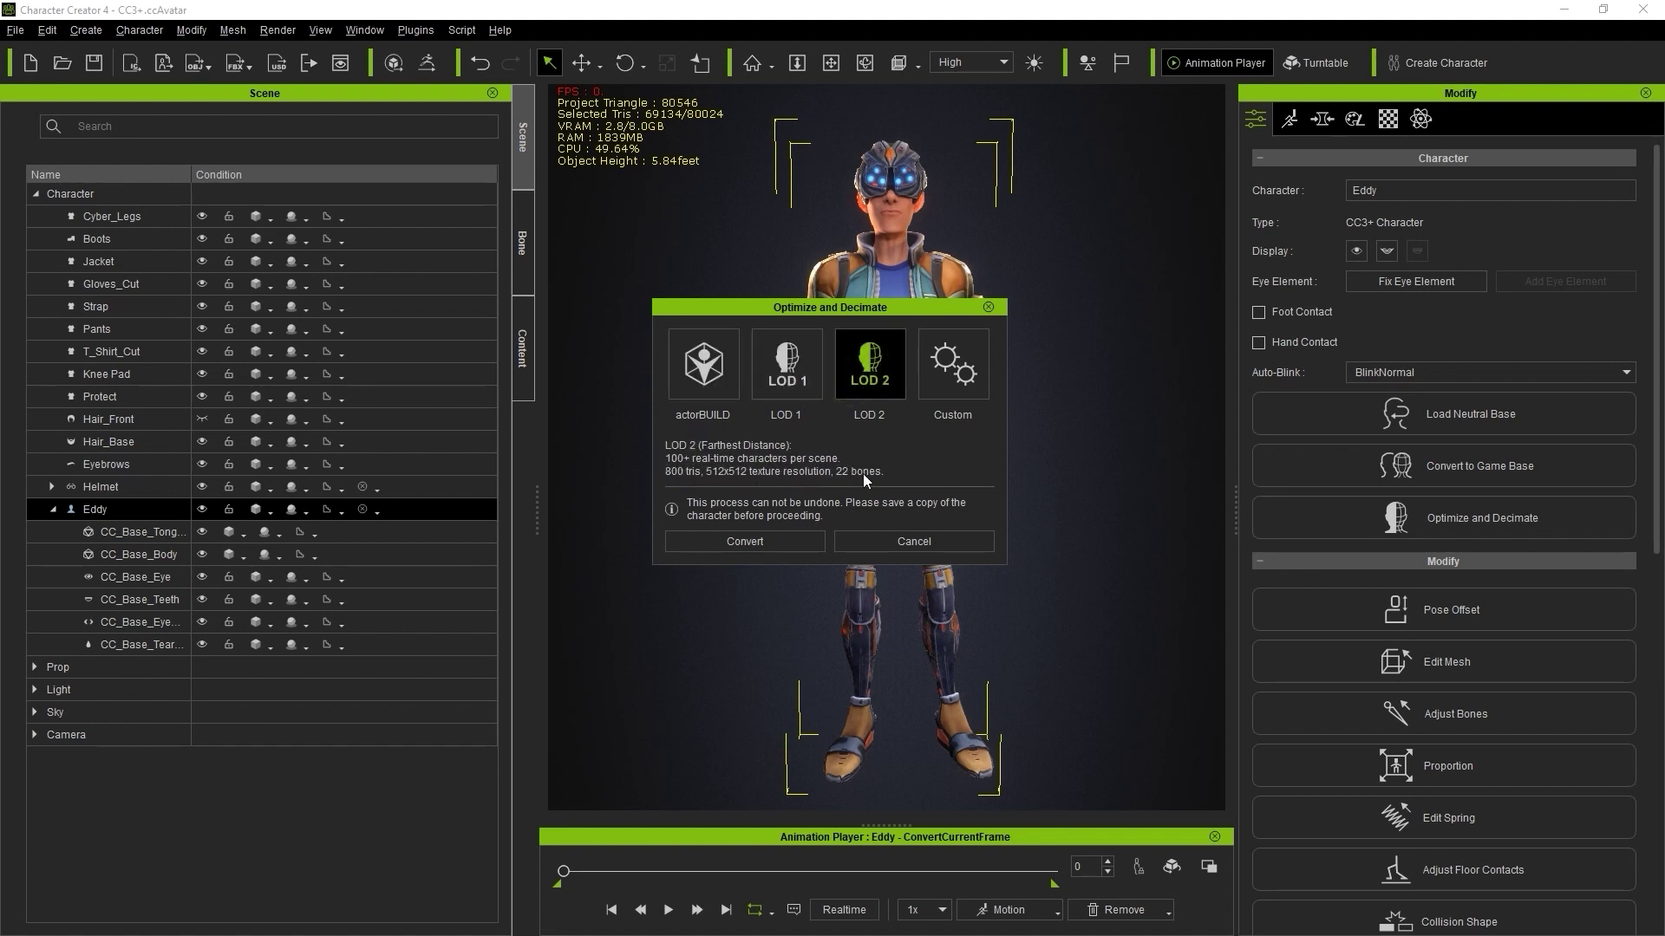
pyautogui.click(685, 374)
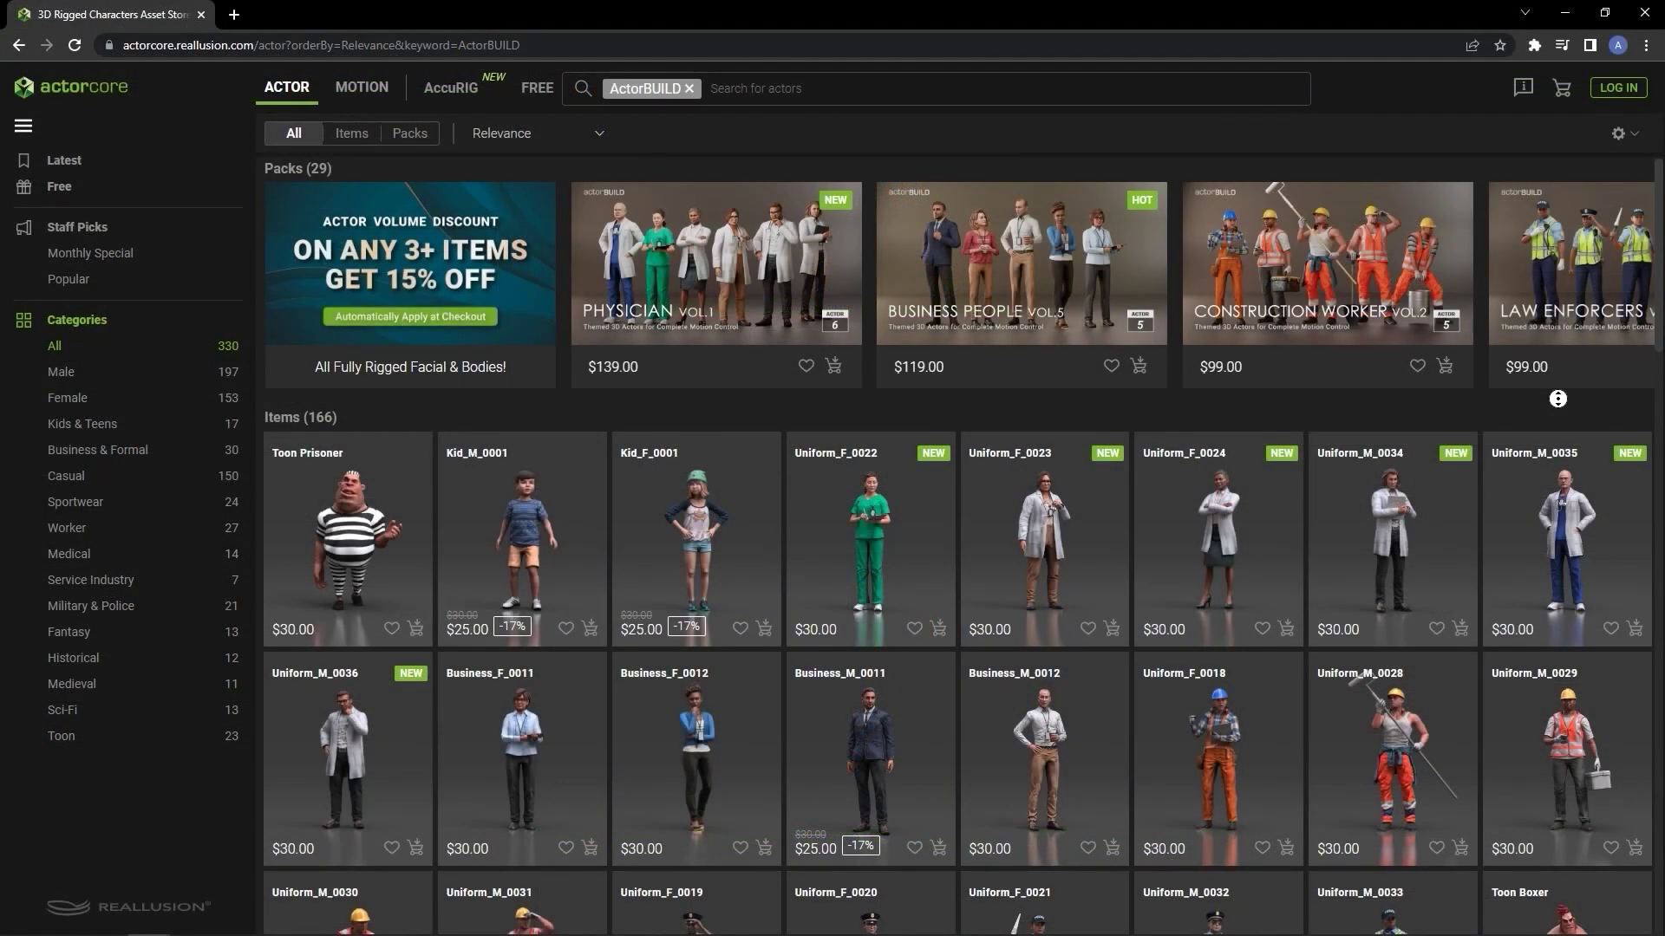
pyautogui.scroll(-3, 1559, 433)
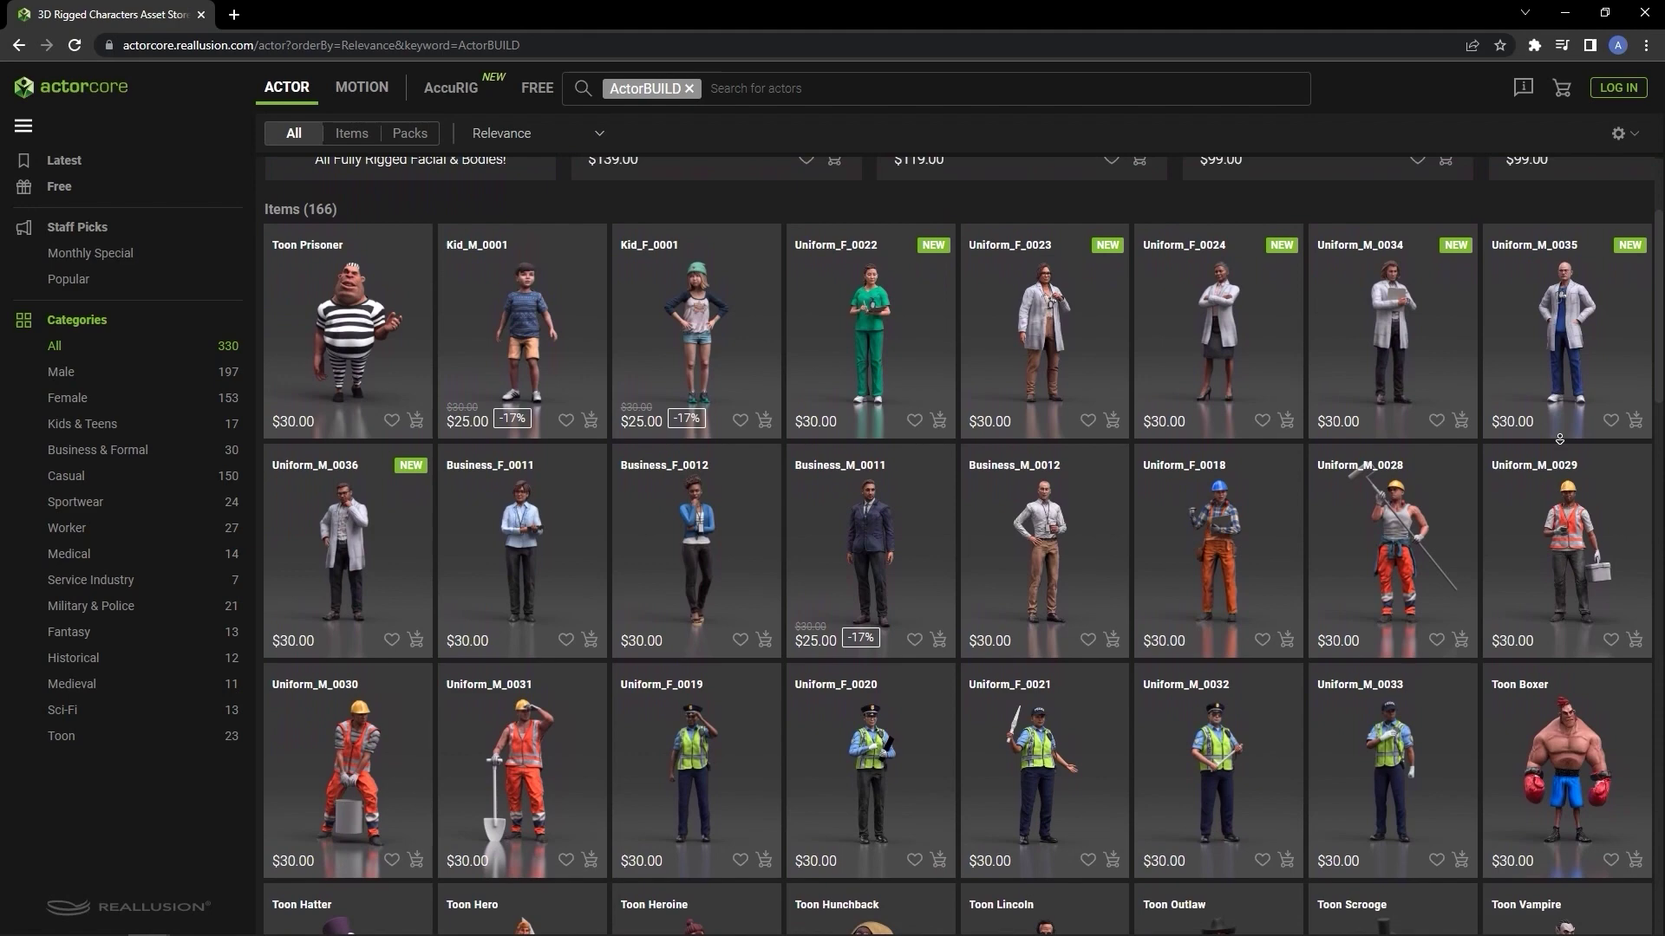
pyautogui.scroll(-3, 1559, 439)
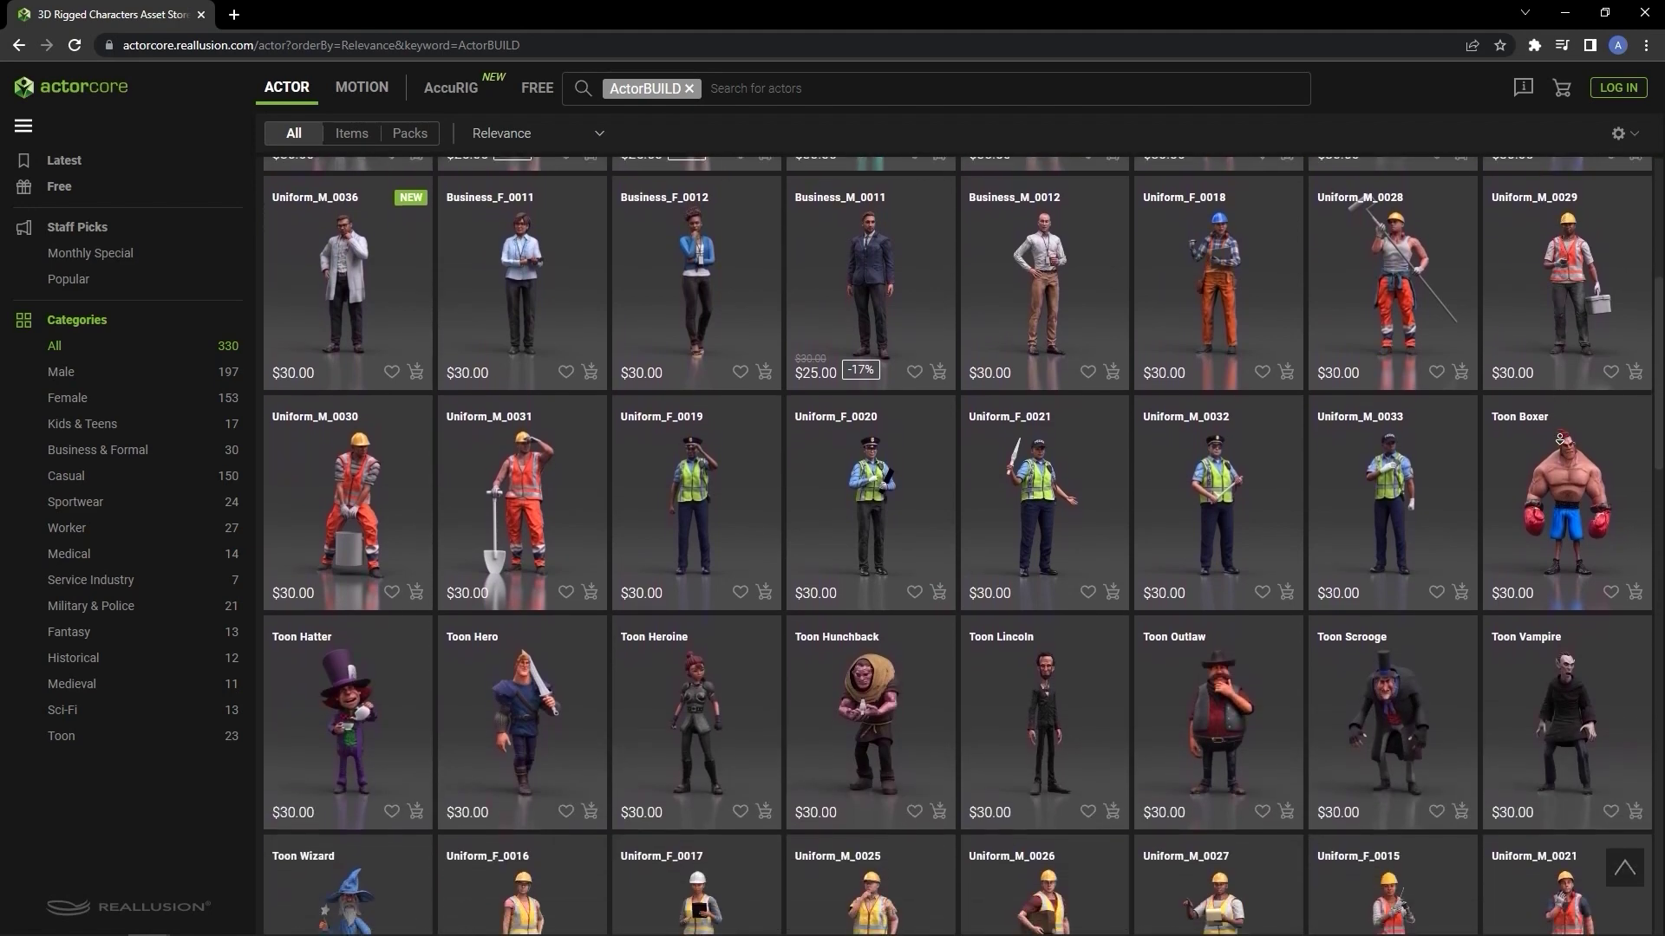
pyautogui.scroll(-3, 1559, 439)
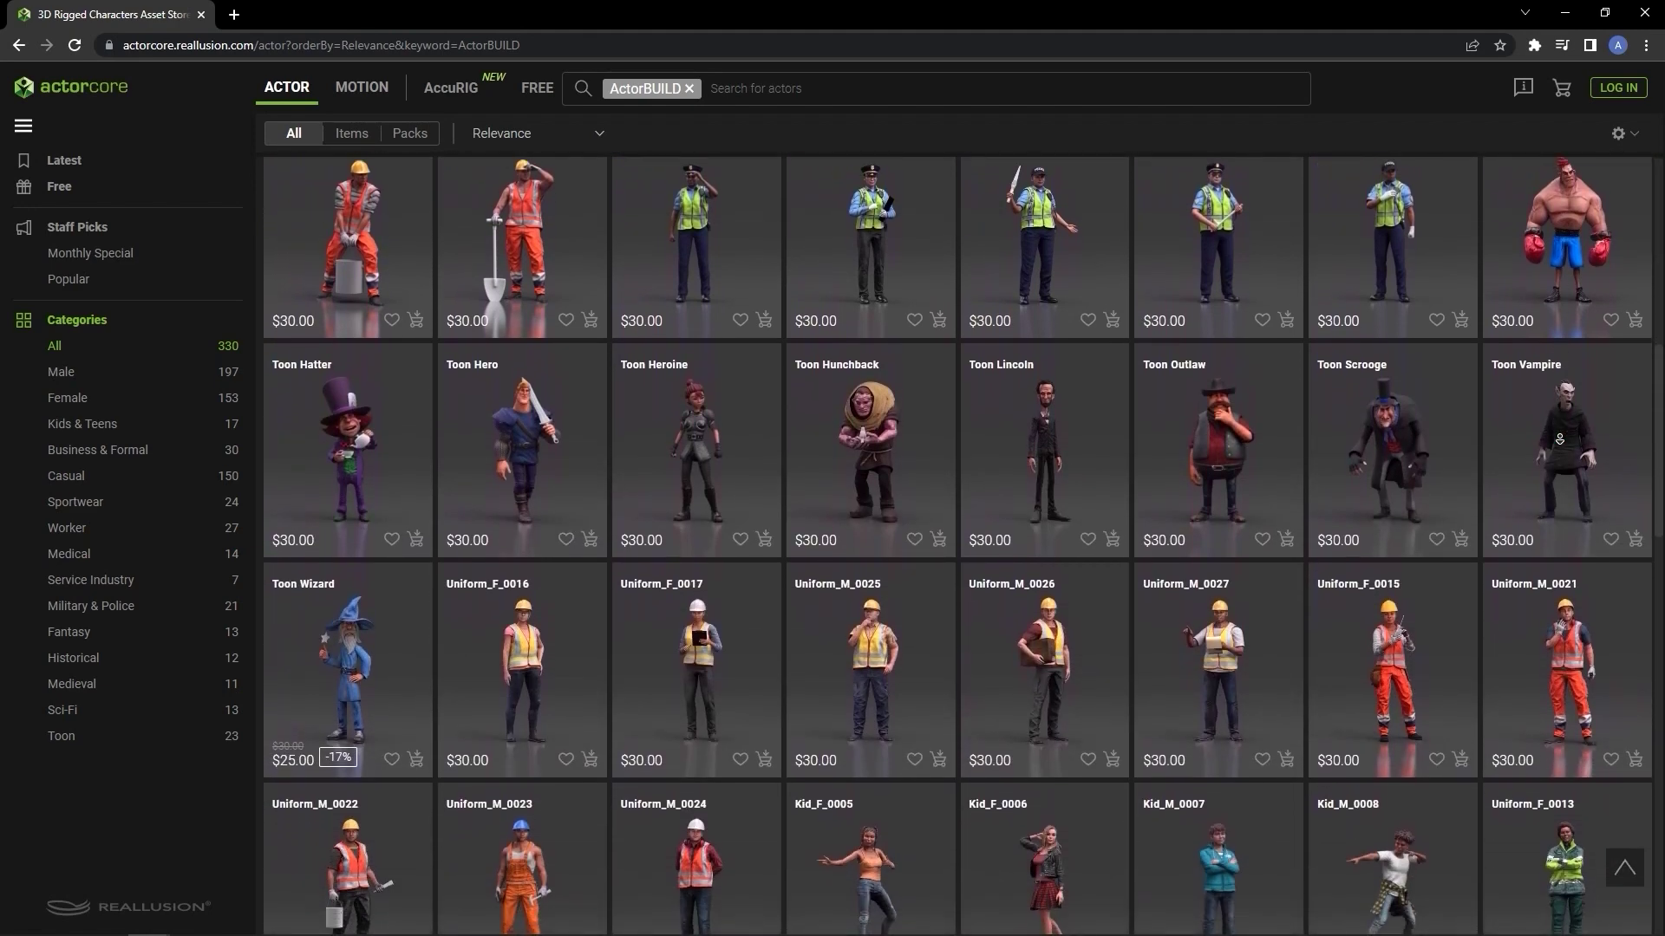
pyautogui.scroll(-2, 1559, 439)
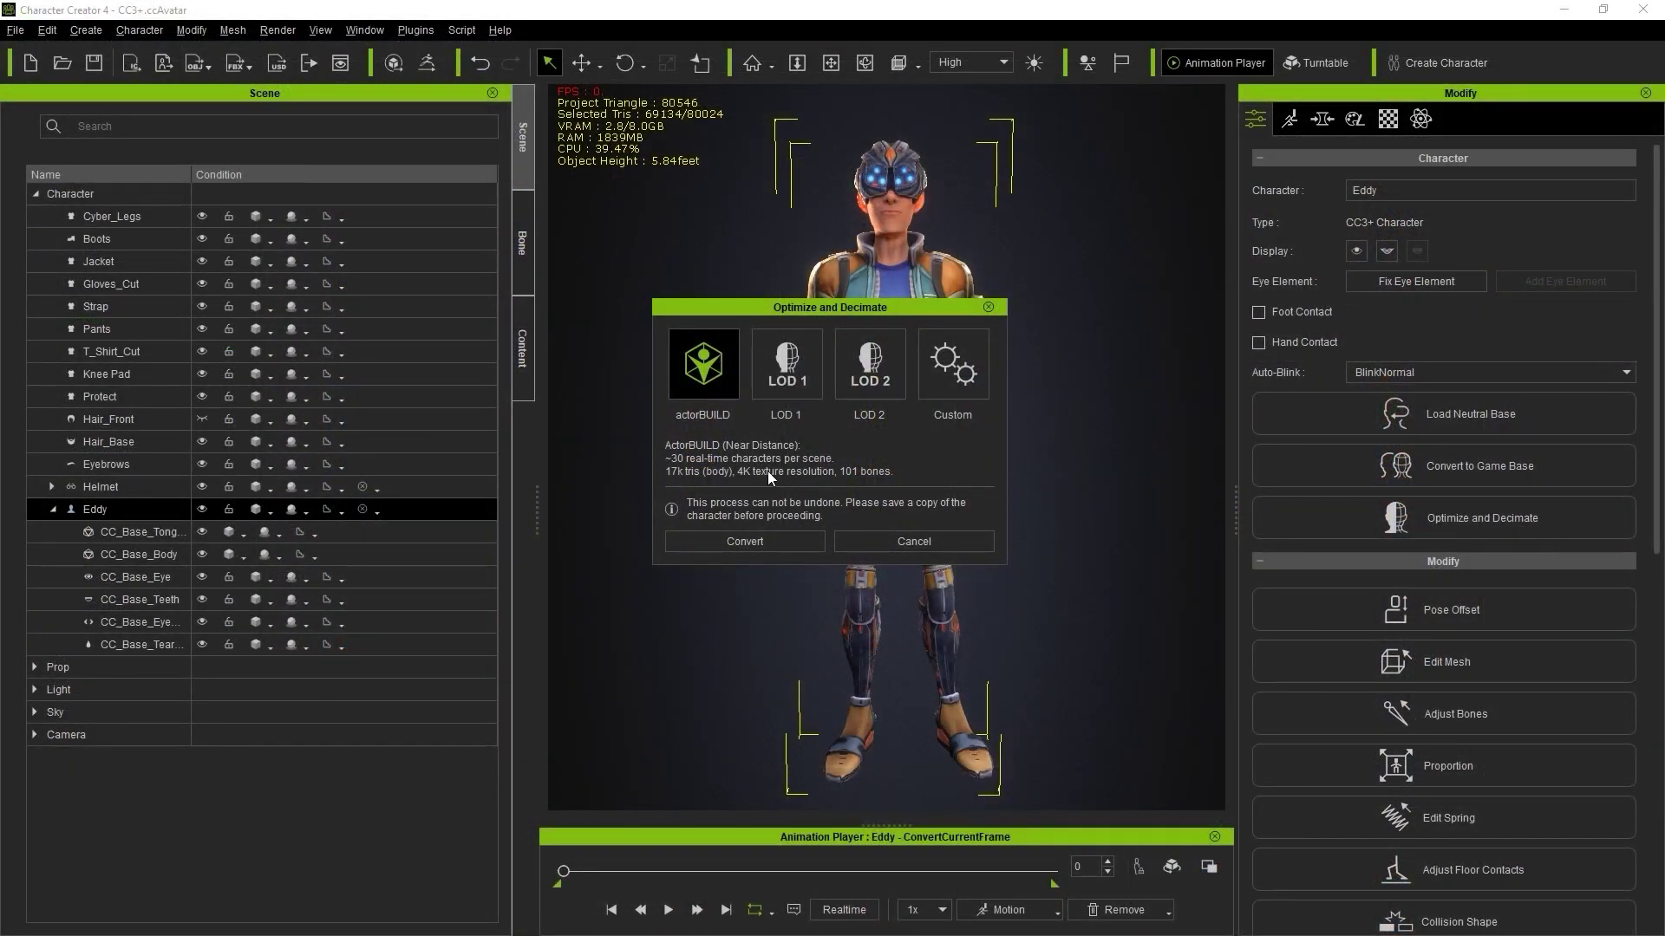
# Step: Convert Eddy with the actorBUILD preset, accepting the skin weight warning
pyautogui.click(792, 536)
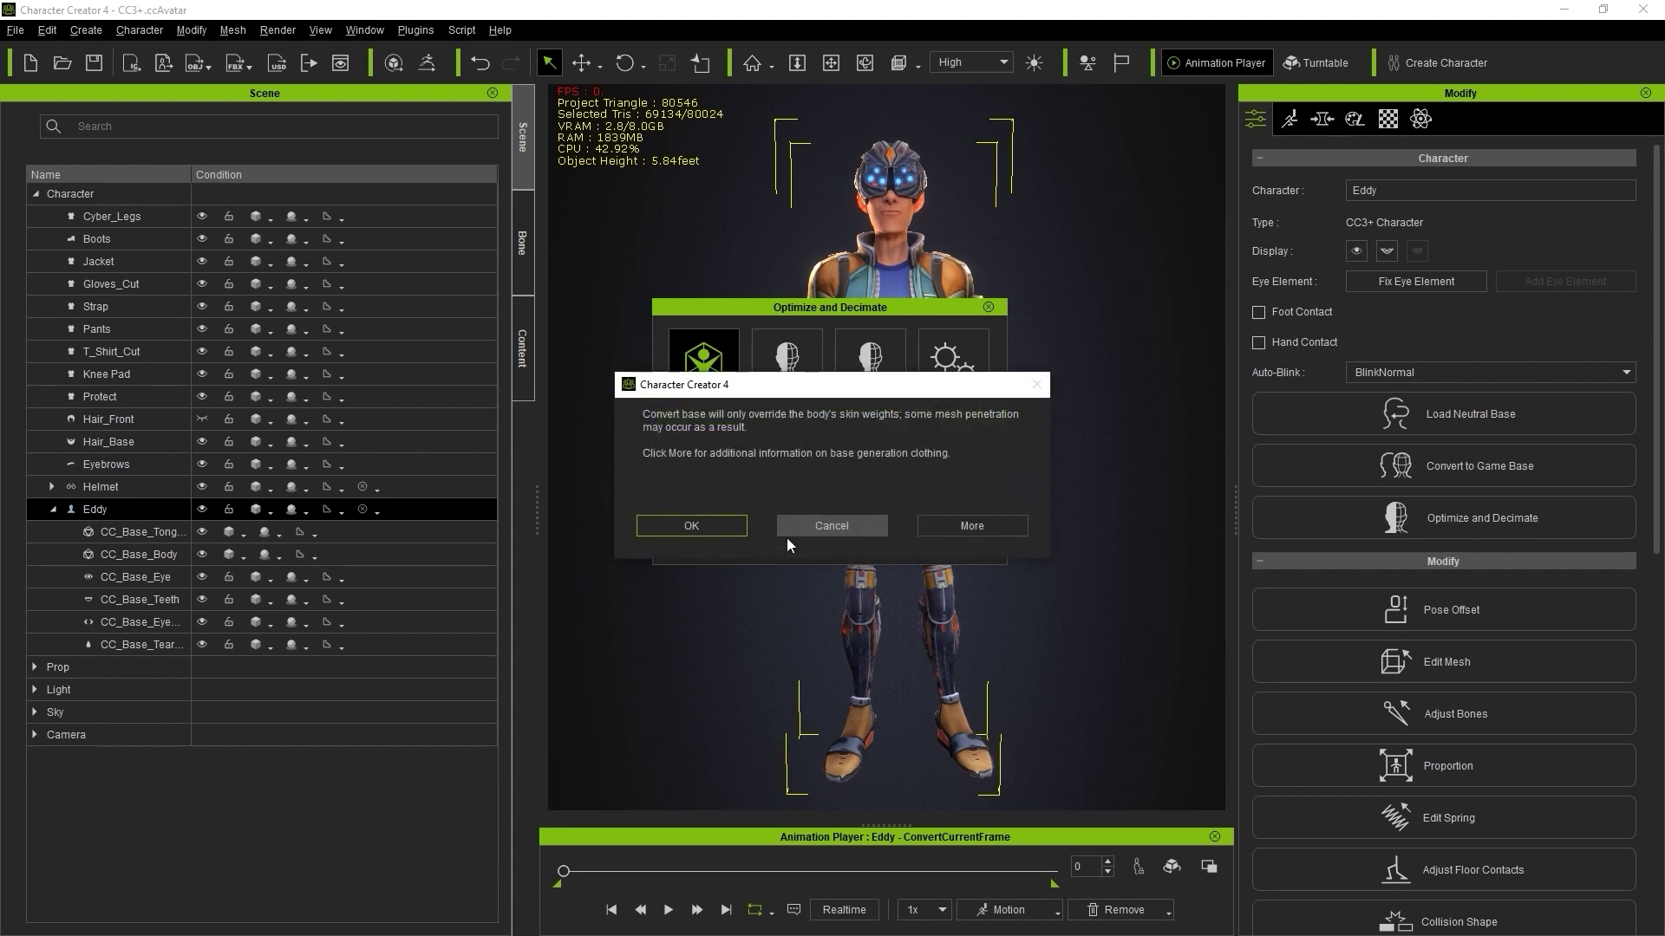
pyautogui.click(699, 531)
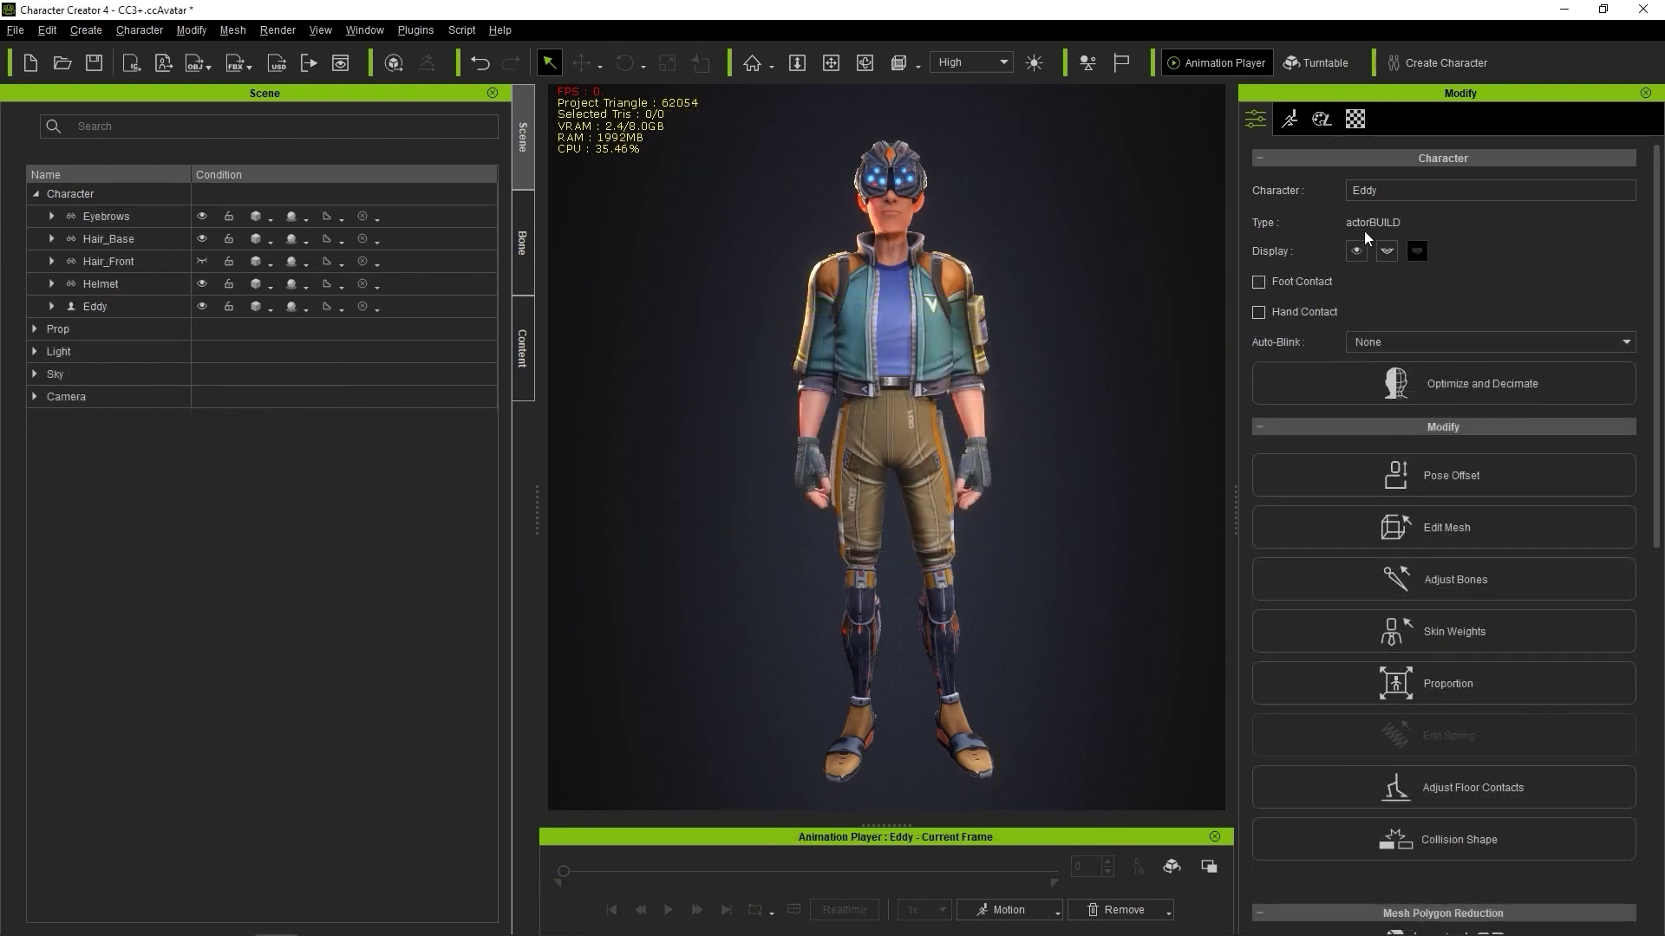
# Step: Inspect the Eyebrows, Hair_Base, Hair_Front and Helmet accessories in the Scene tree
pyautogui.click(108, 220)
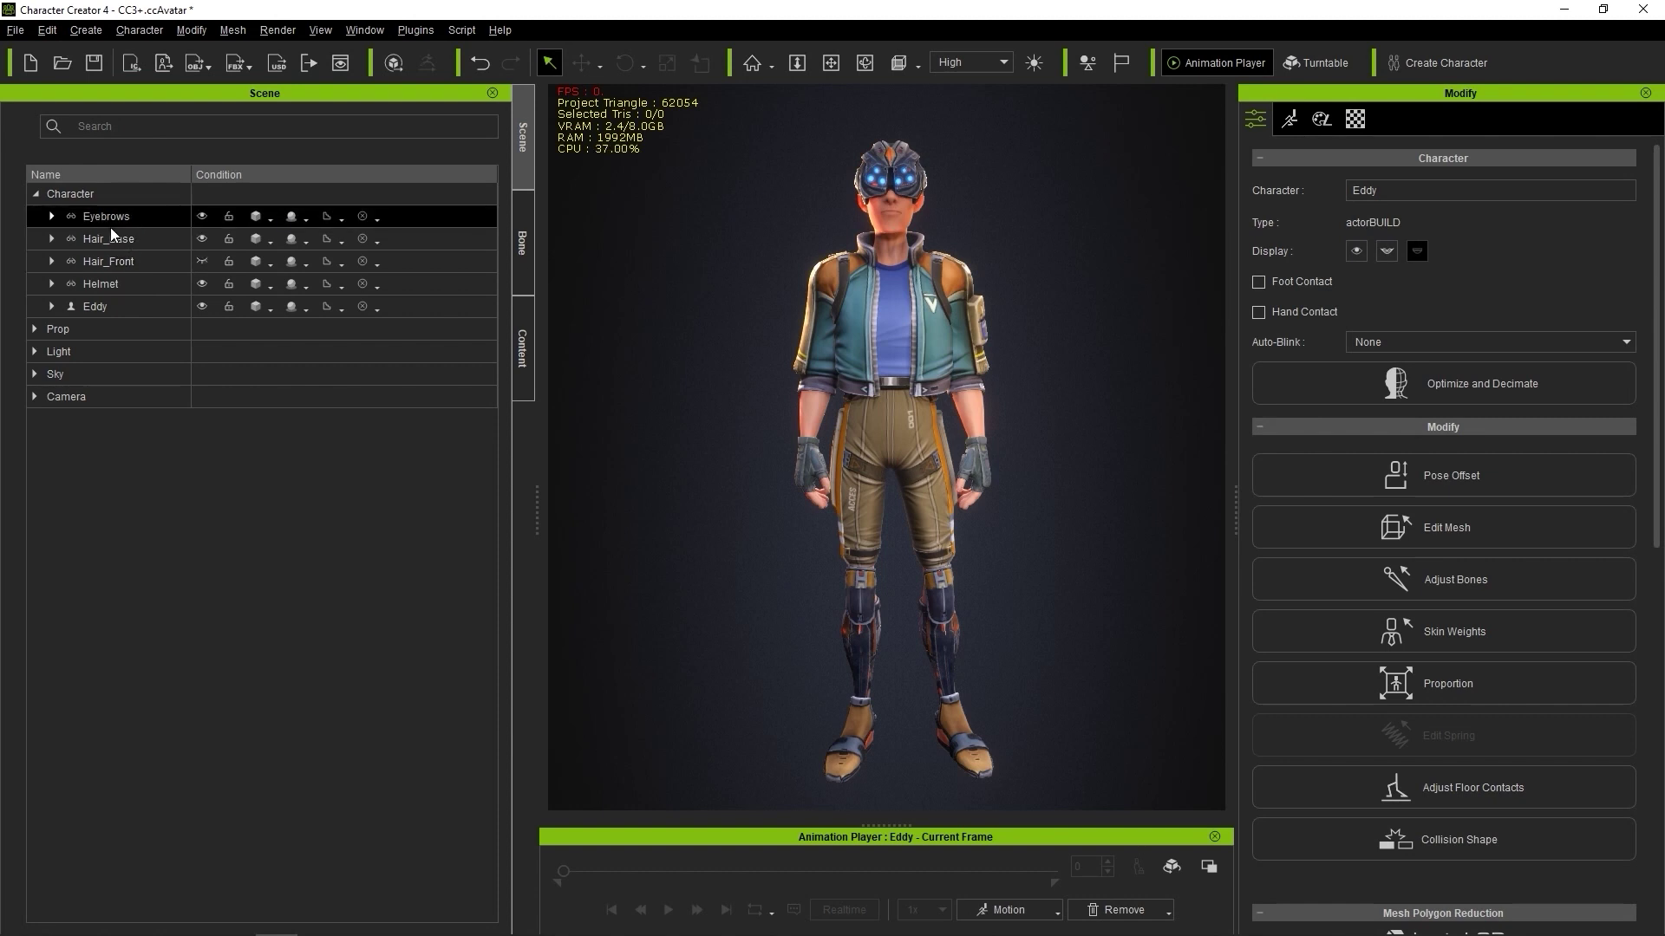
pyautogui.click(103, 300)
pyautogui.click(121, 218)
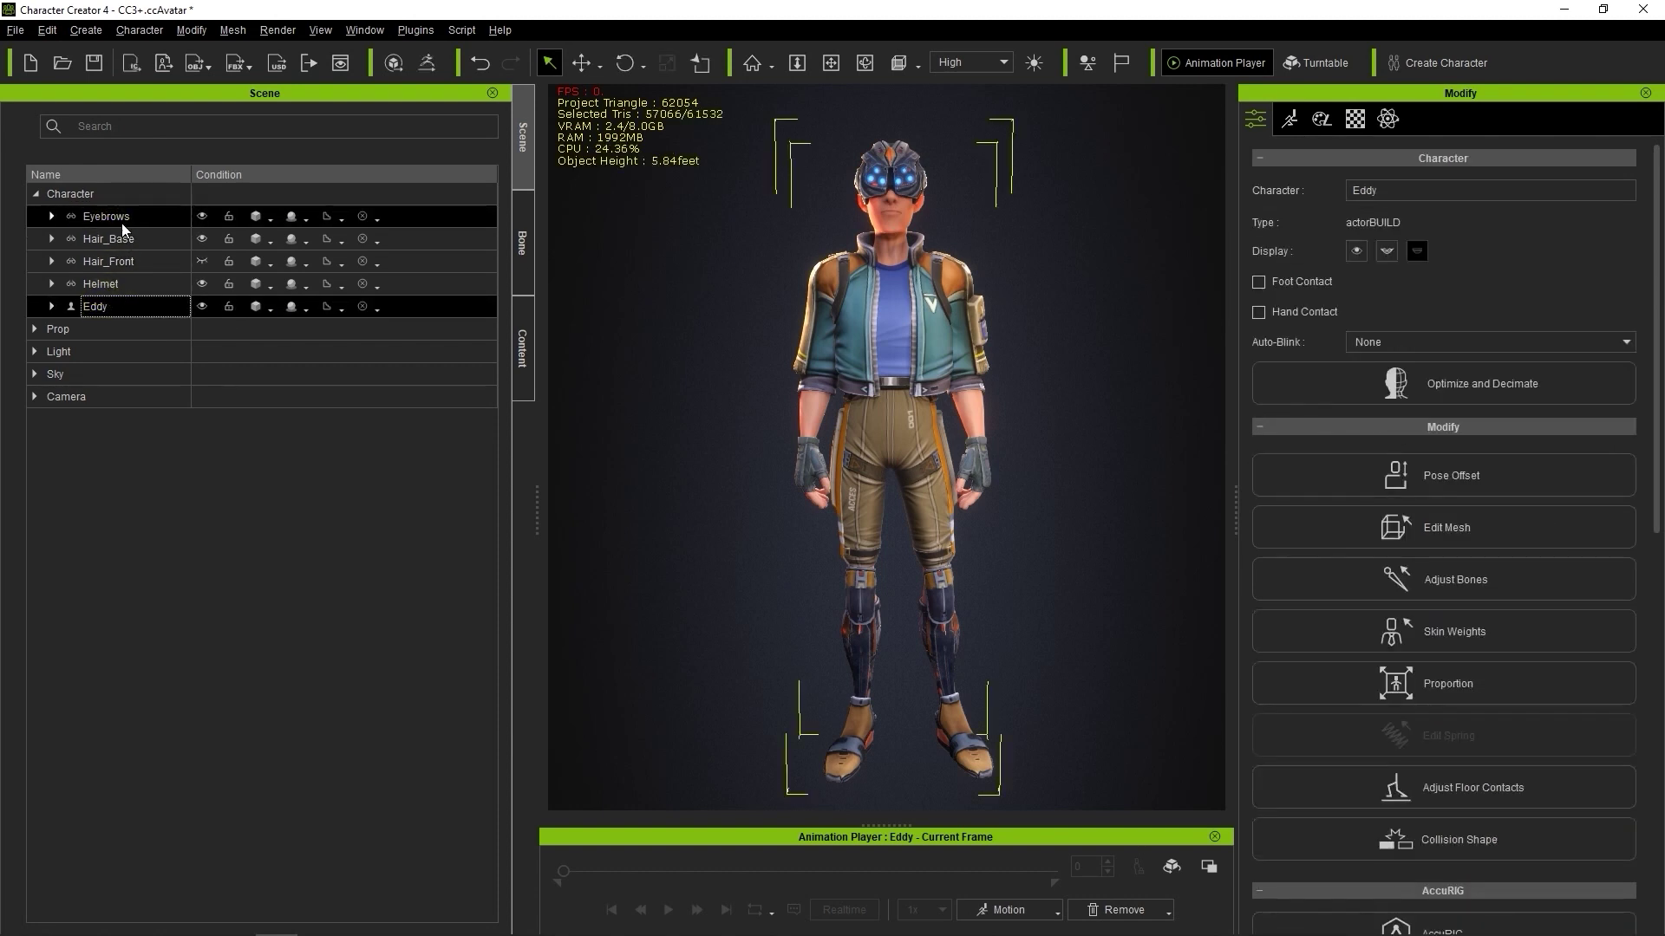
pyautogui.click(158, 238)
pyautogui.click(157, 261)
pyautogui.click(153, 283)
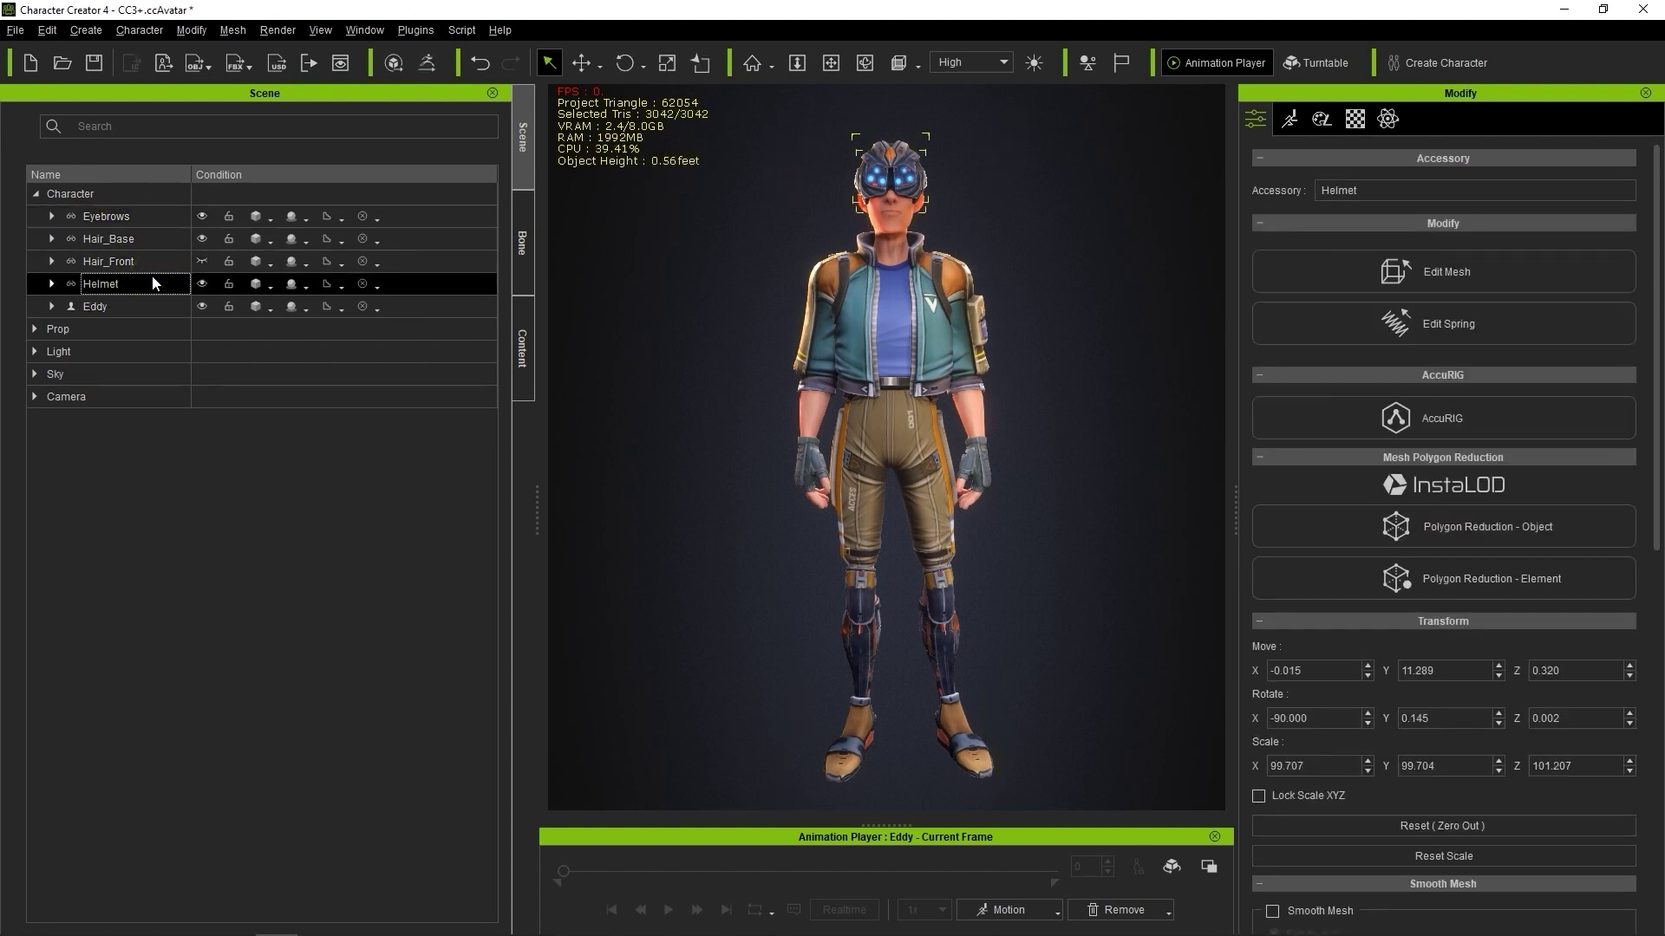
# Step: Expand all character items and review CC_Game_Body's materials down to Ga_Eyelash
pyautogui.click(102, 194)
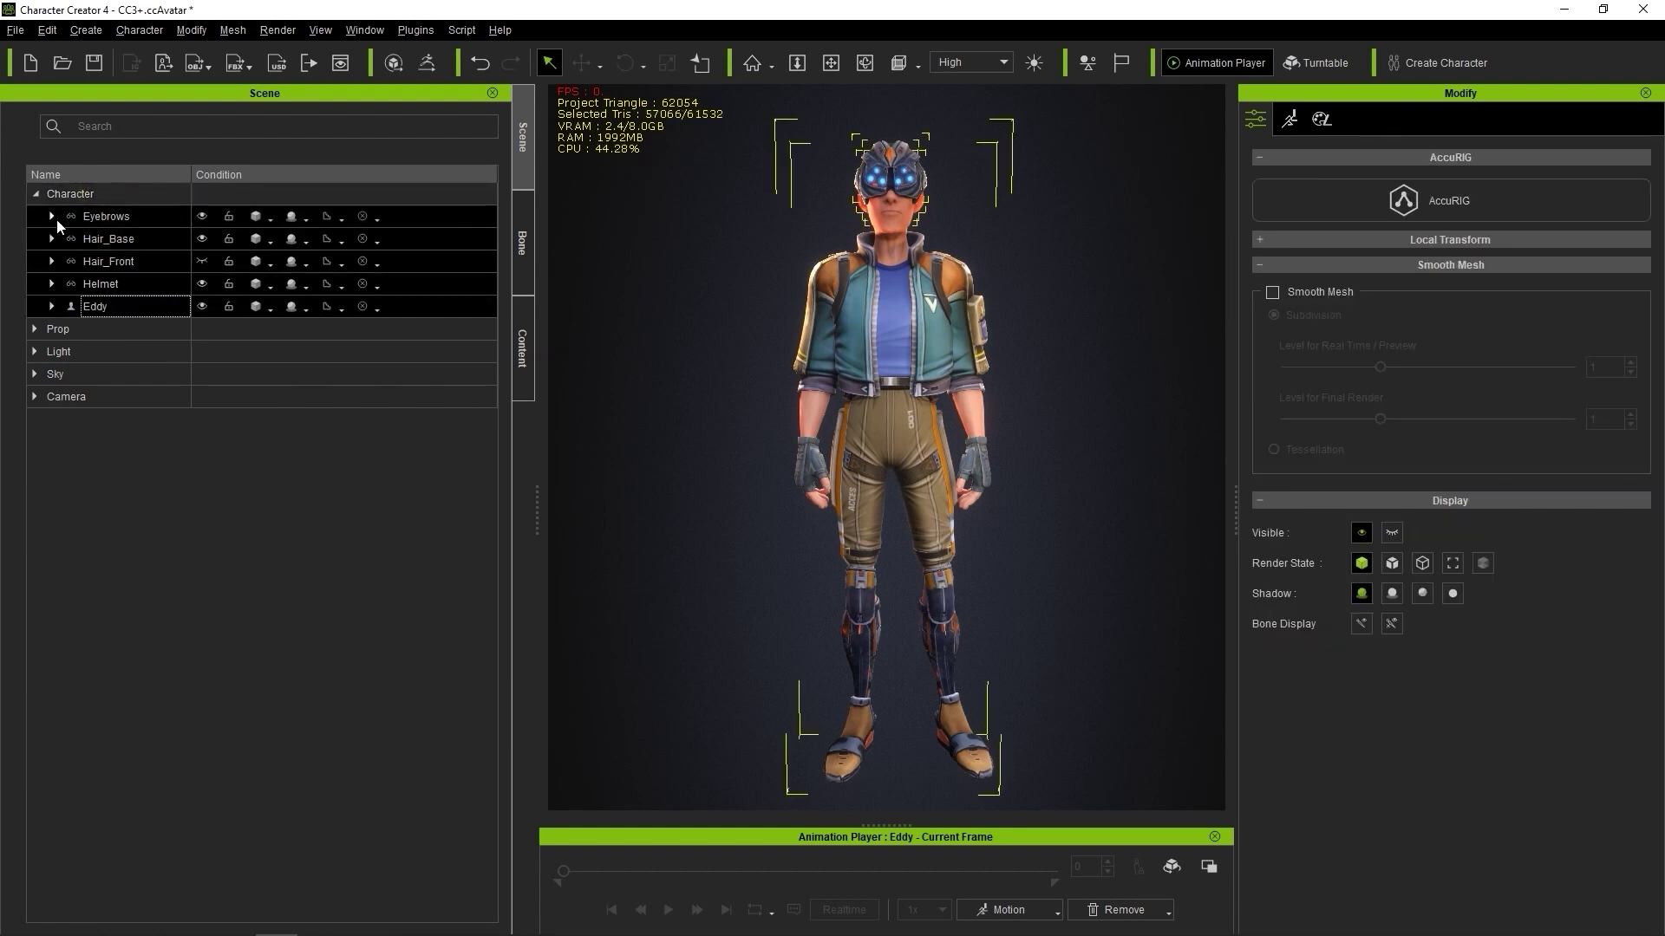
pyautogui.click(52, 217)
pyautogui.click(108, 417)
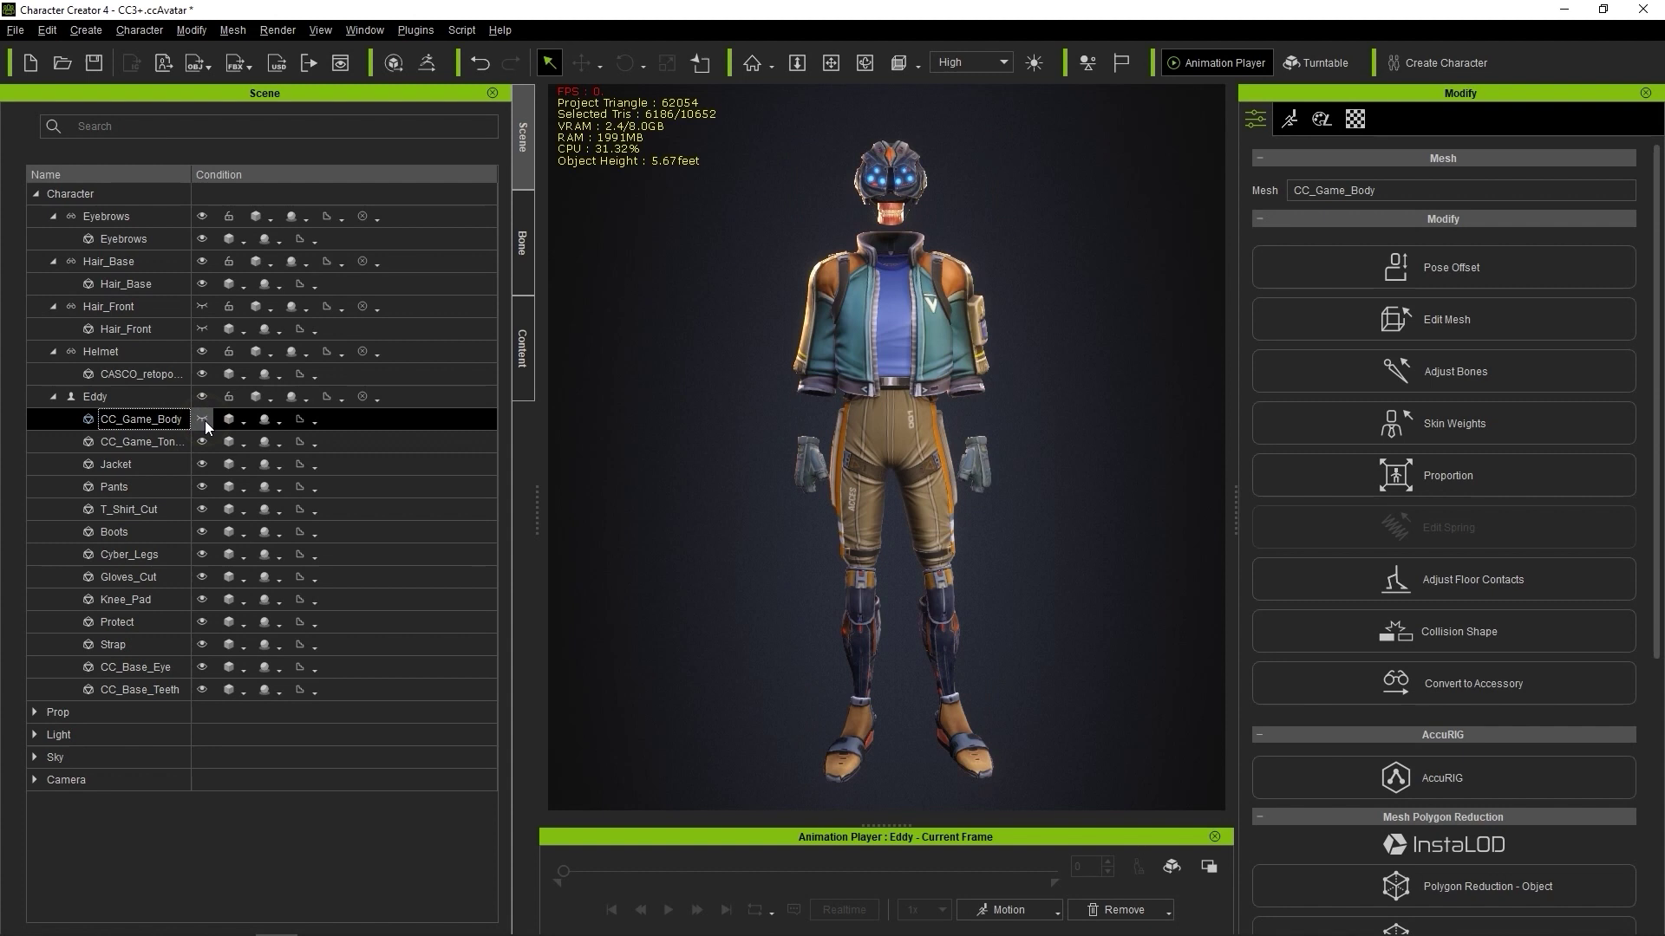
pyautogui.click(1355, 119)
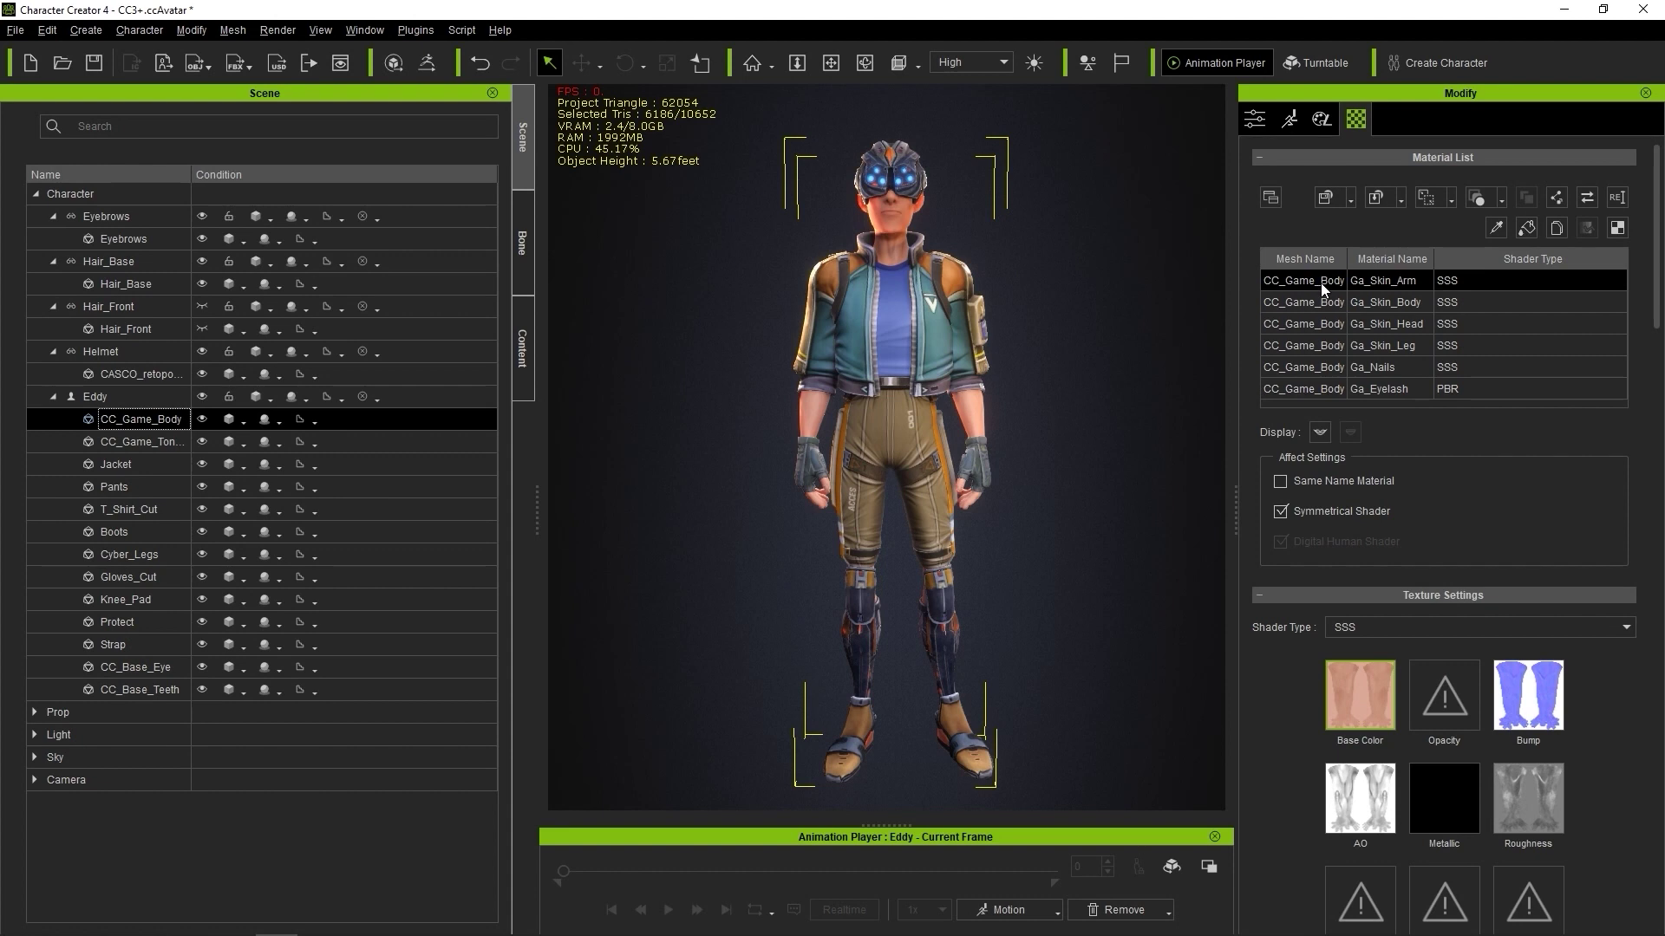
pyautogui.moveTo(1320, 286); pyautogui.dragTo(1314, 387)
# Step: Display Eddy's bones over the character and orbit to view the side
pyautogui.click(522, 244)
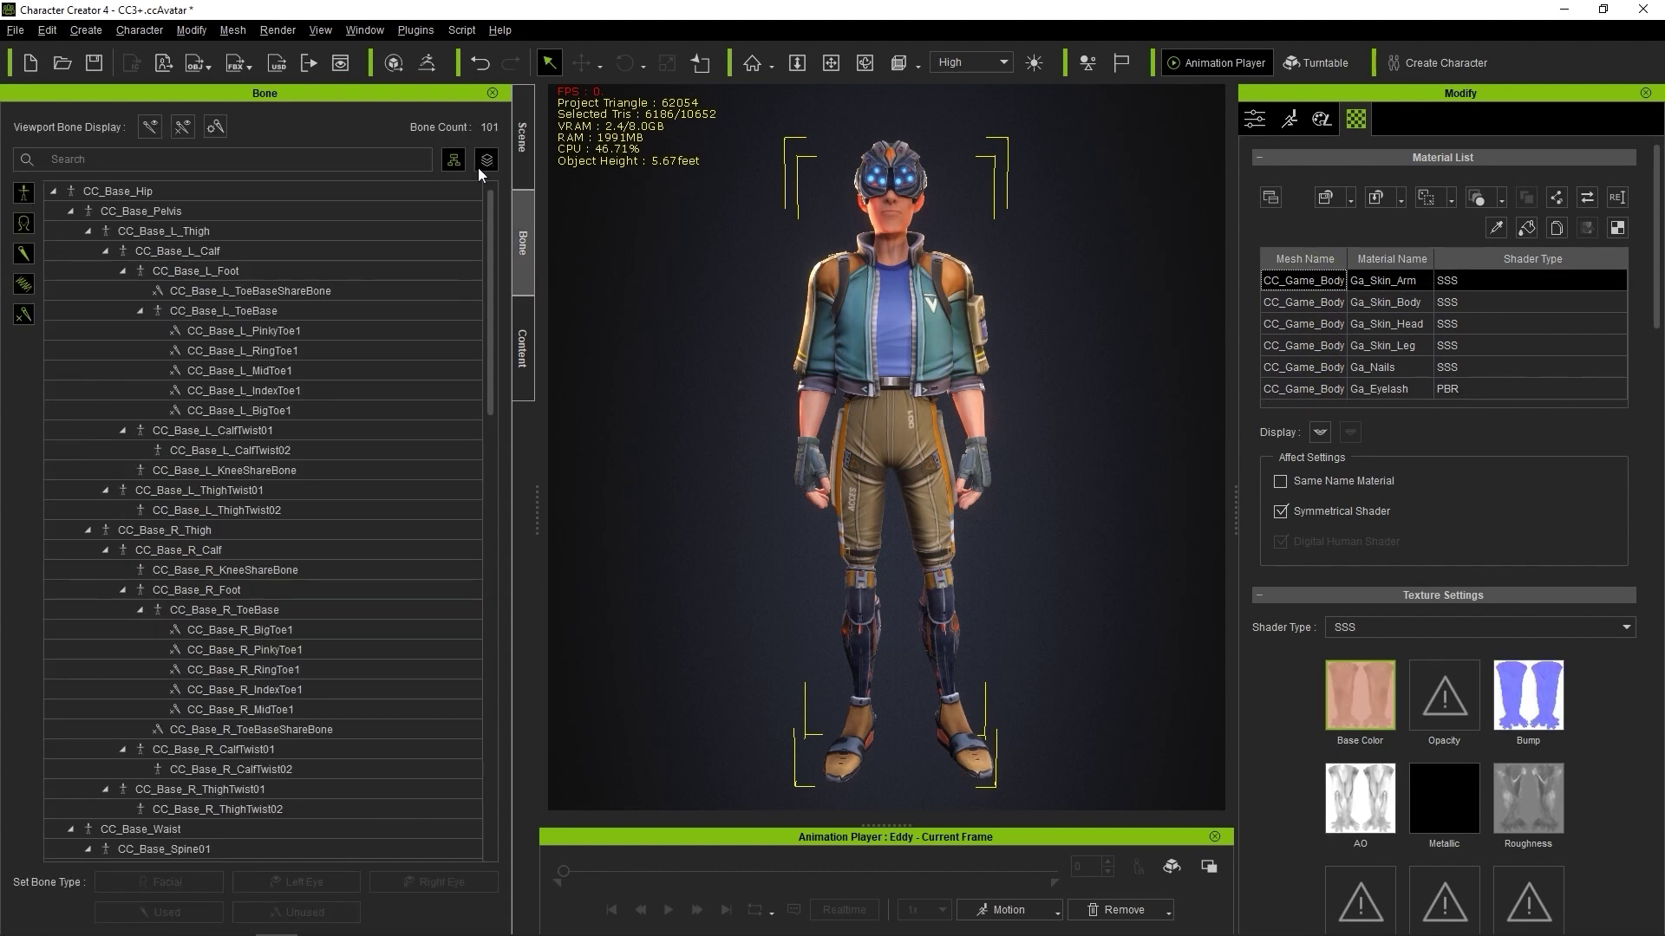
pyautogui.click(143, 132)
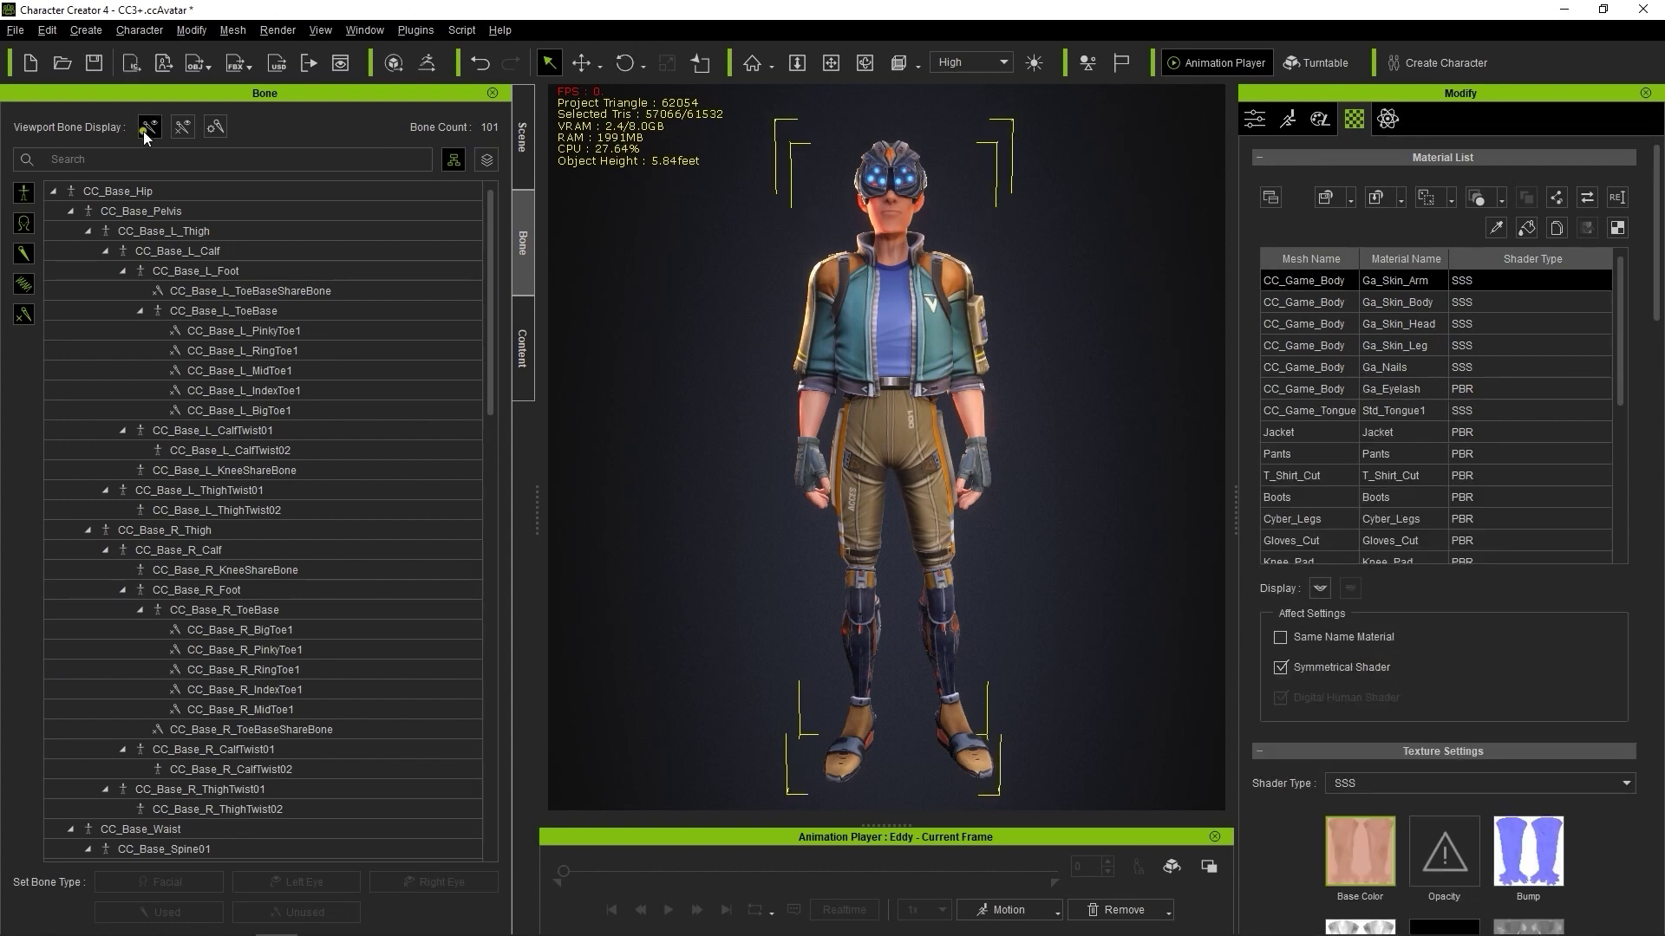
pyautogui.moveTo(1020, 466); pyautogui.dragTo(1157, 448, button='right')
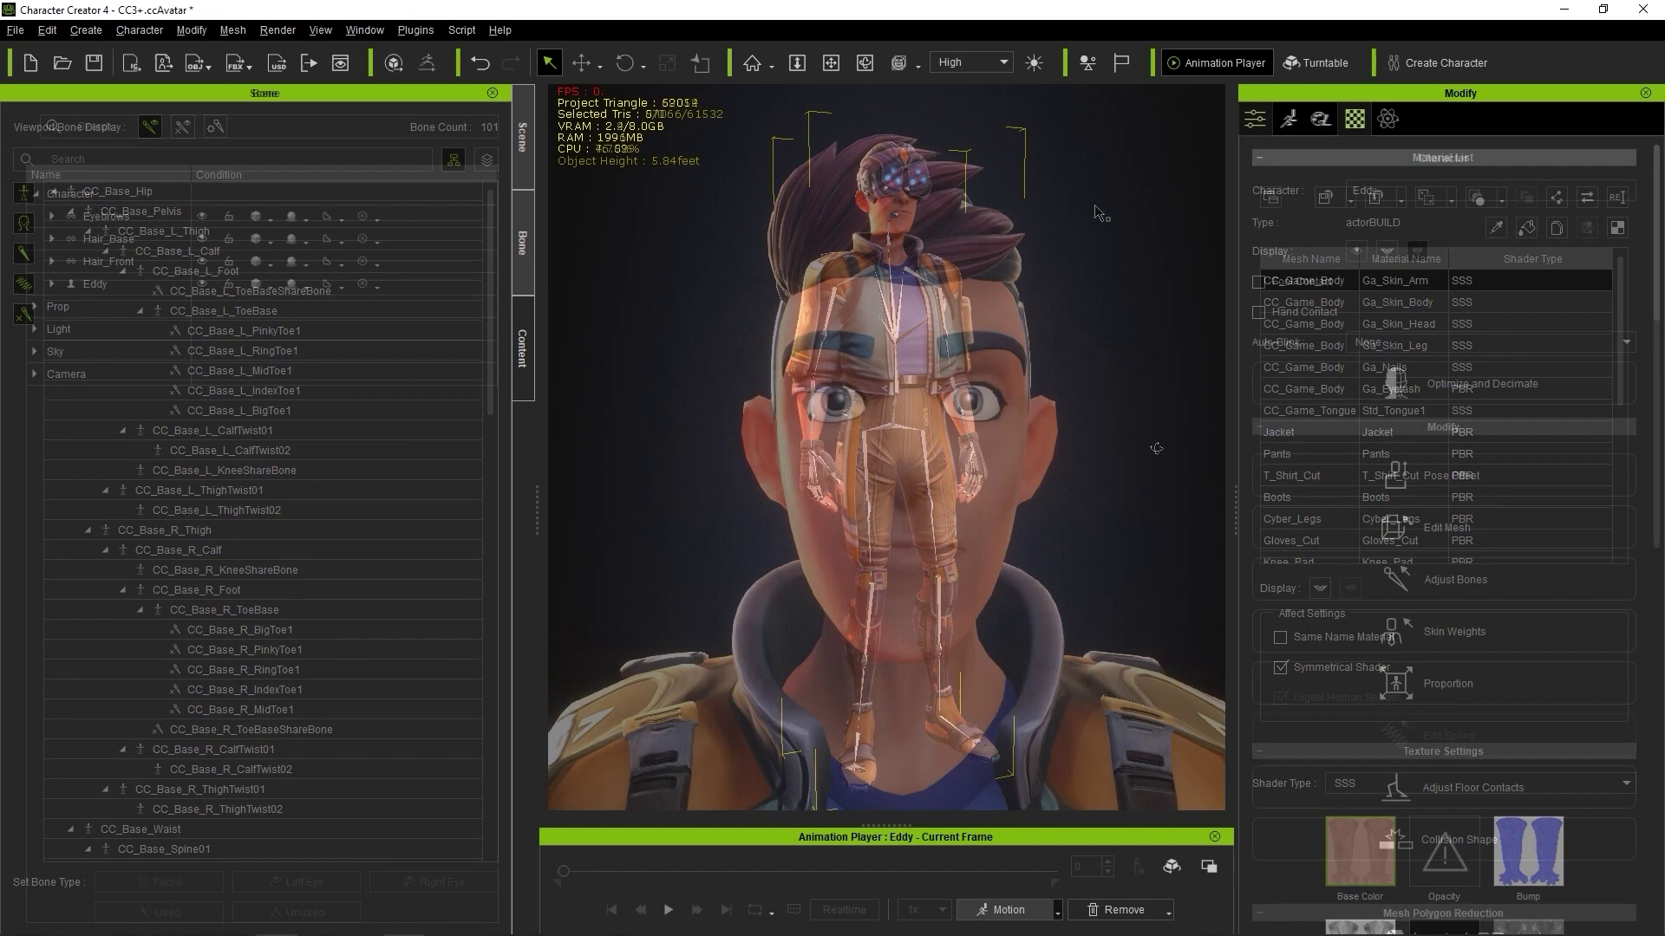
# Step: Give Eddy a slight smile using Motion > Edit Facial
pyautogui.click(1288, 118)
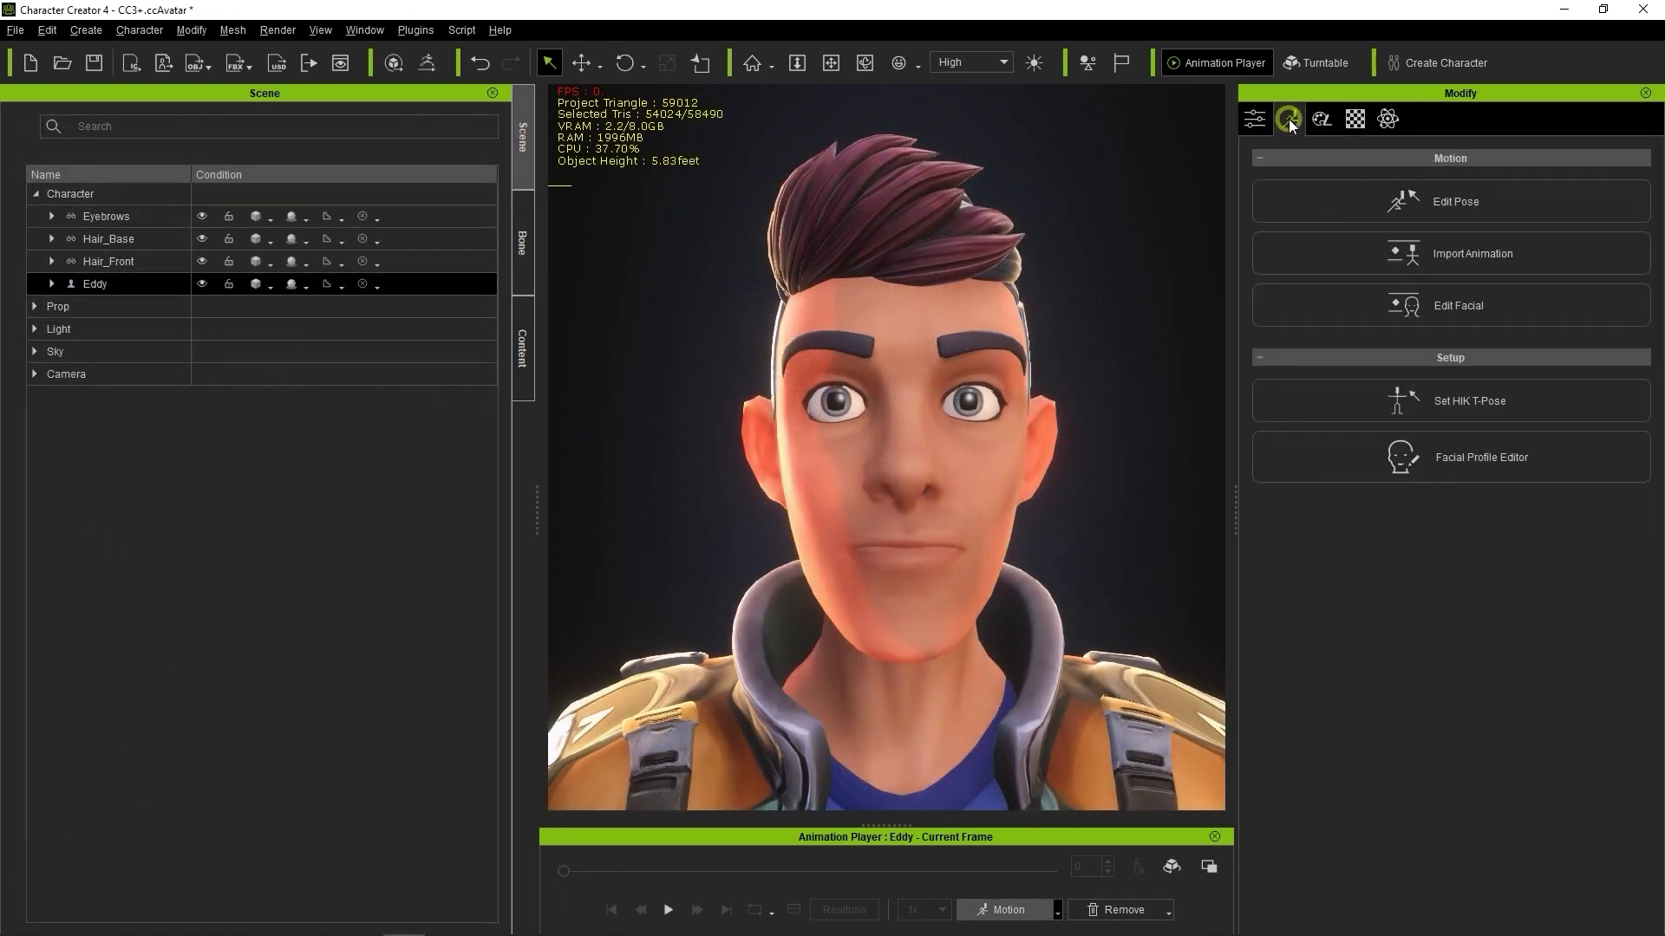
pyautogui.click(1361, 304)
pyautogui.moveTo(585, 465); pyautogui.dragTo(566, 574)
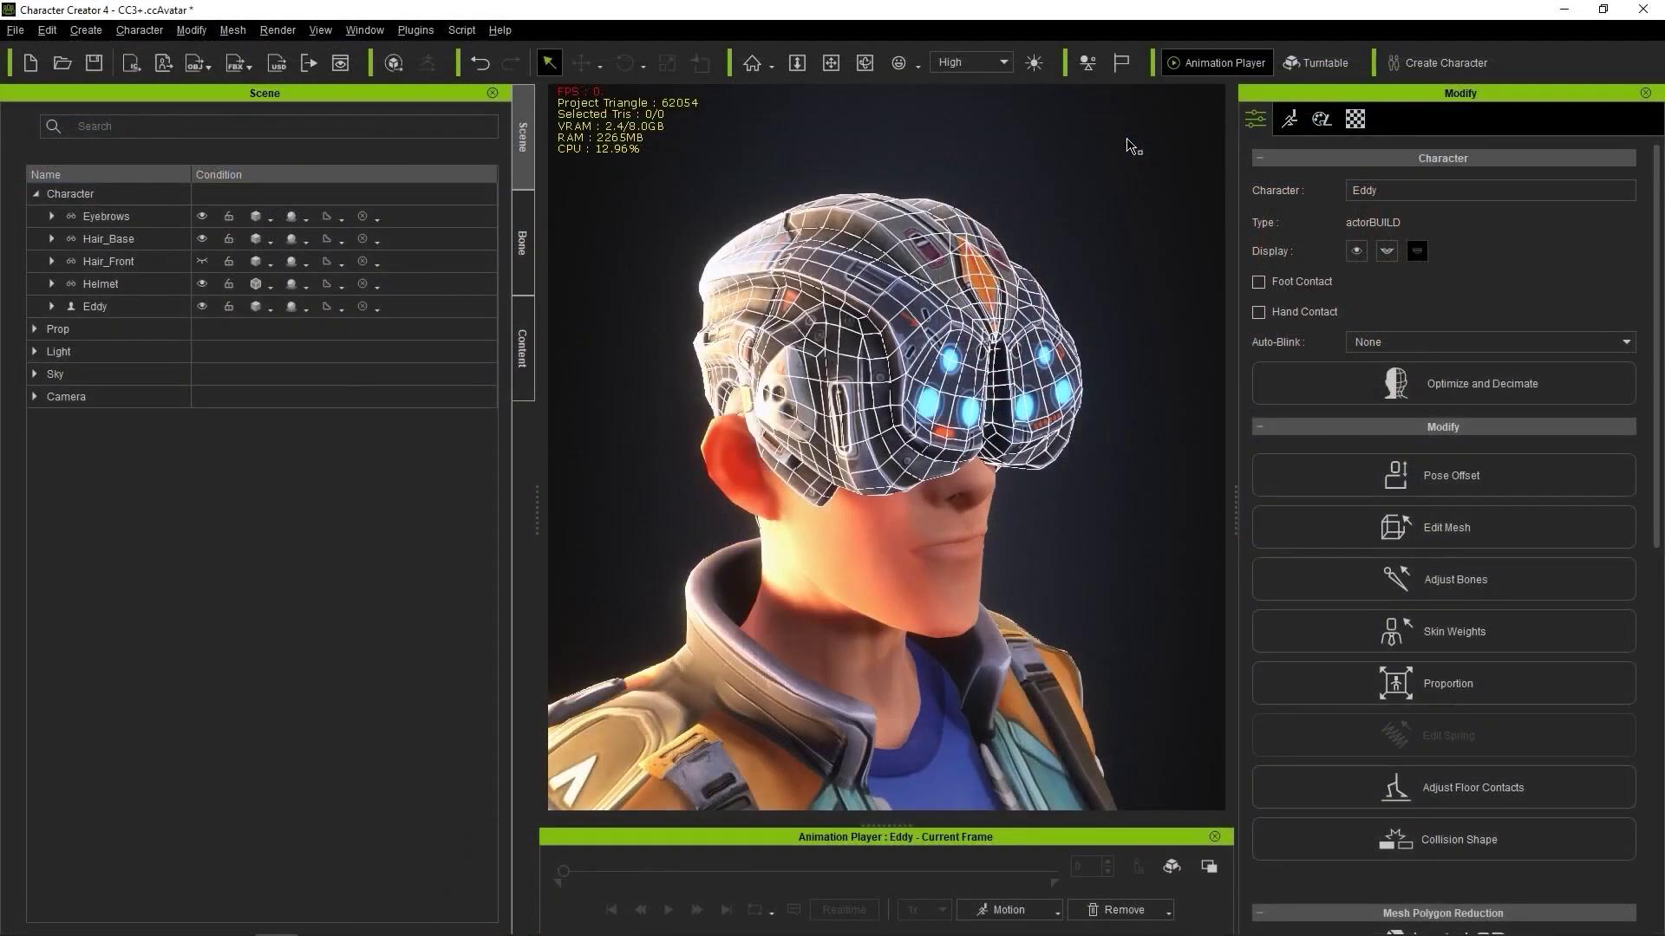
# Step: Reduce the Helmet's CASCO_retopo mesh to 25% with a 1024 baked texture
pyautogui.click(368, 245)
pyautogui.click(369, 283)
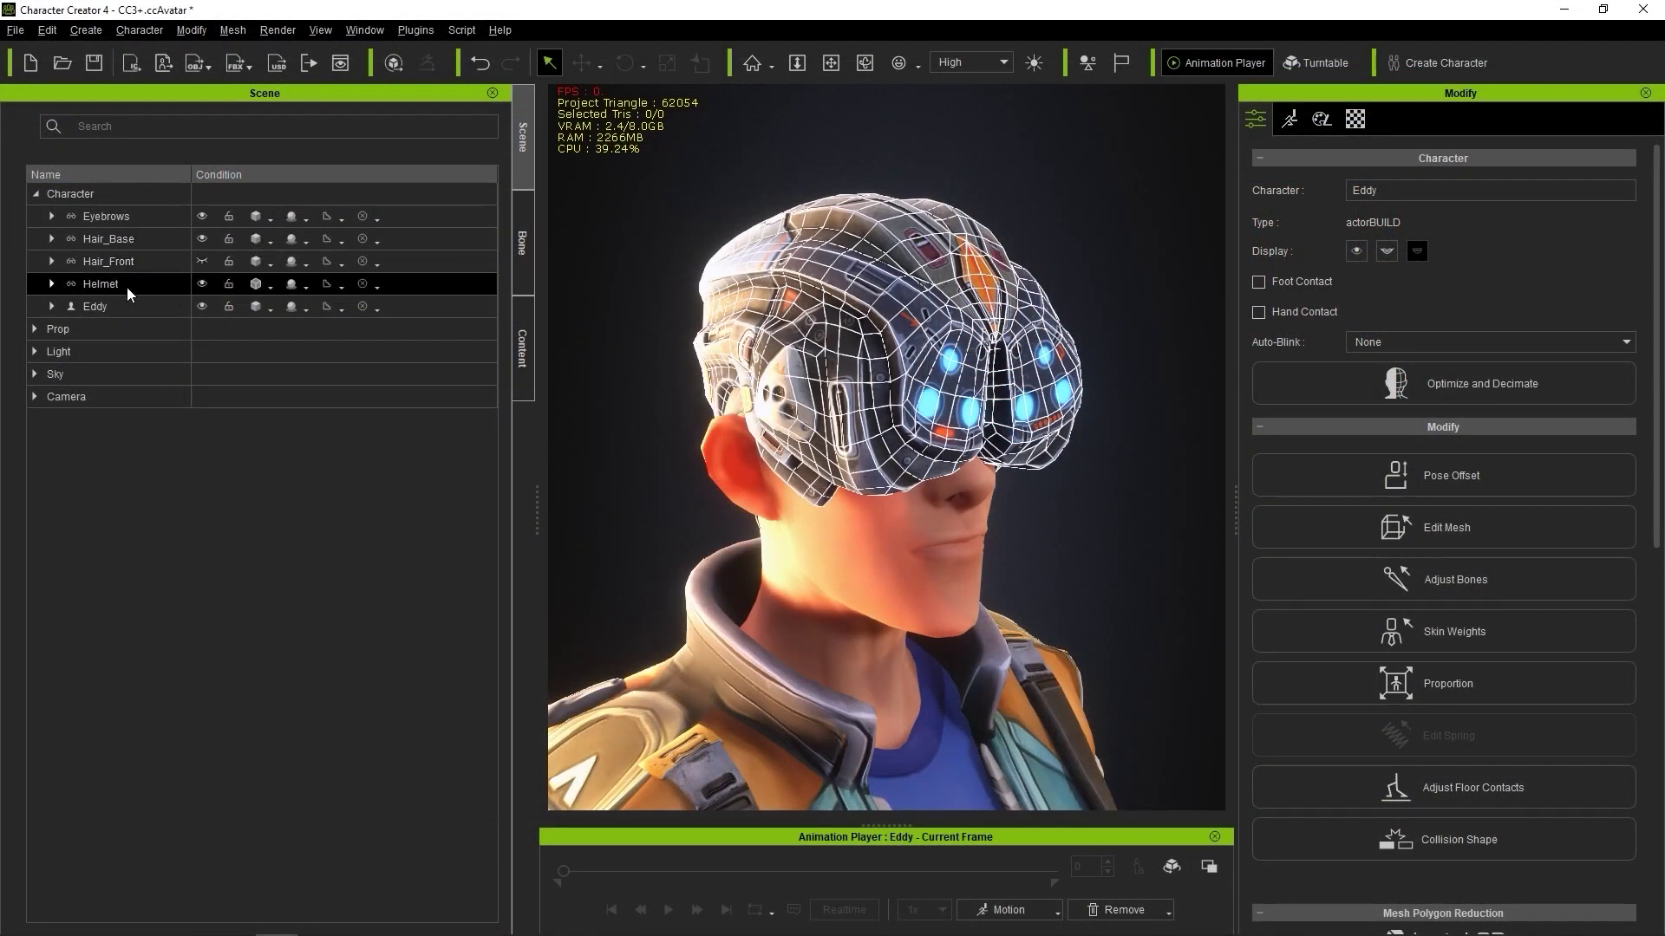
pyautogui.click(1558, 528)
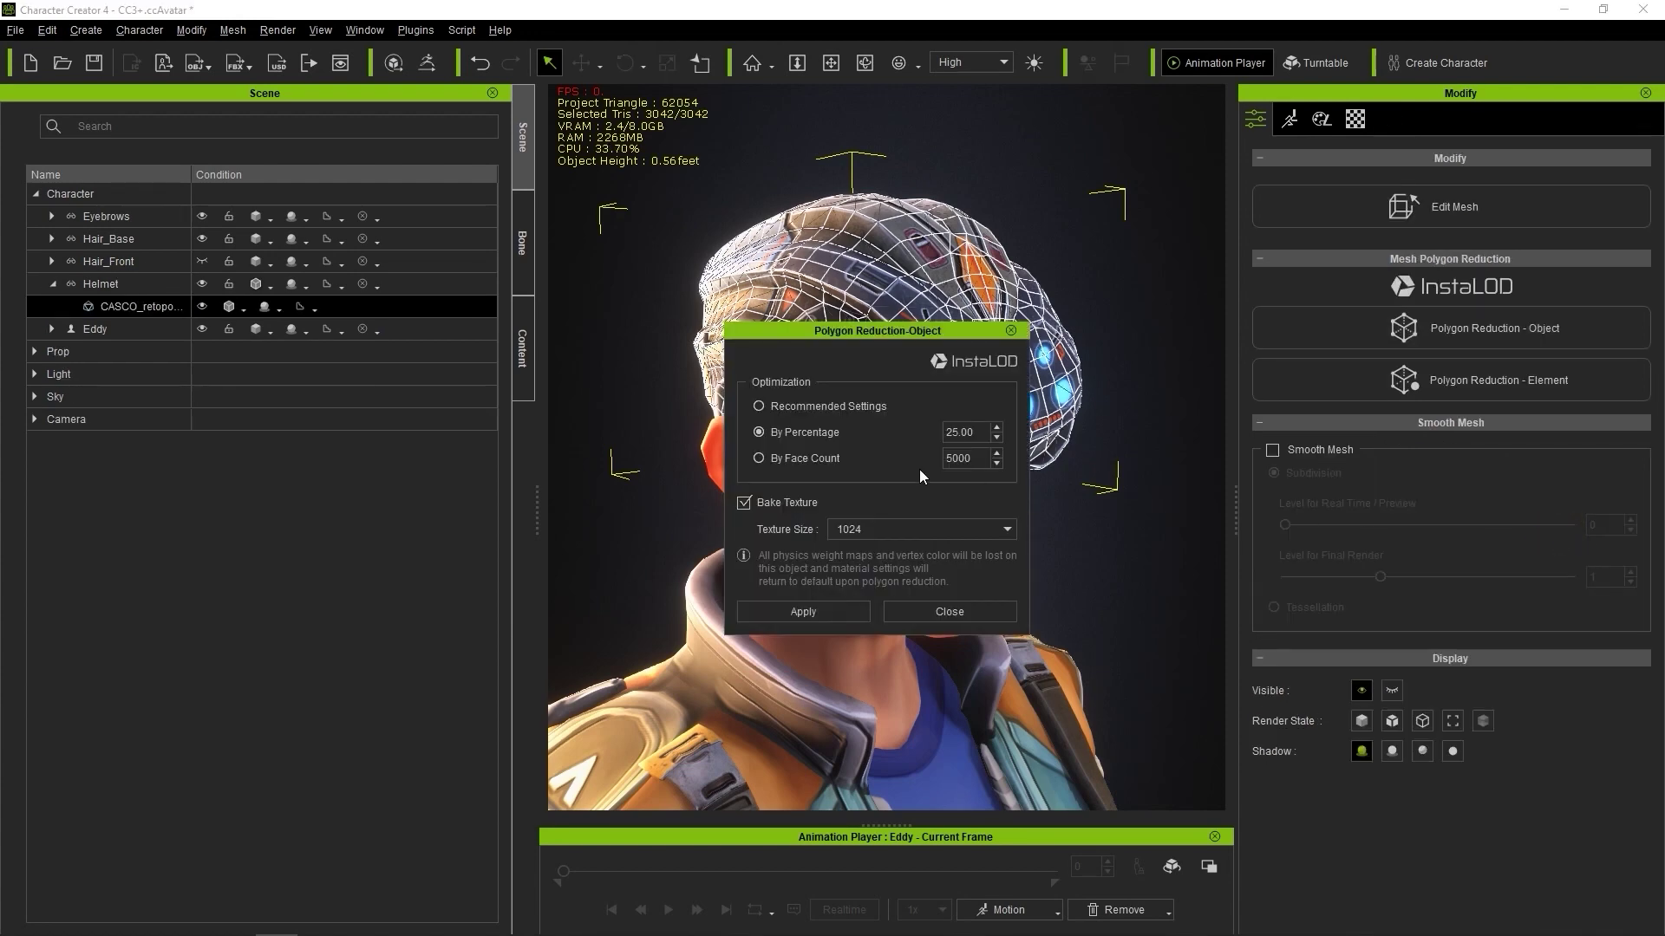
pyautogui.click(823, 613)
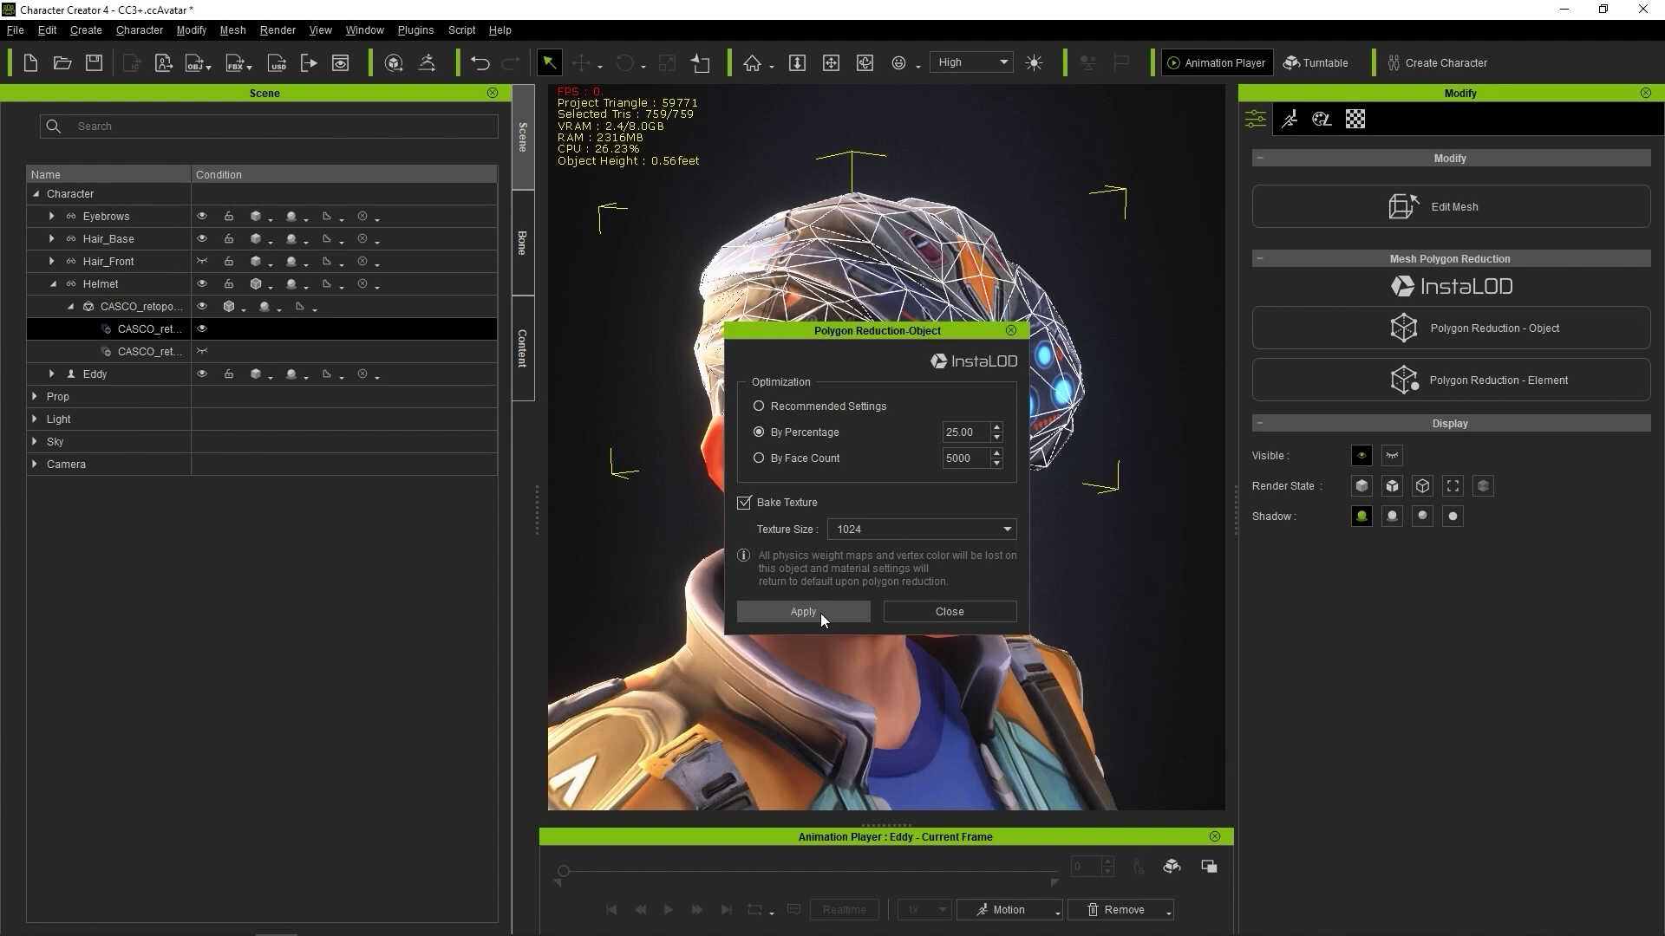
pyautogui.click(910, 611)
# Step: Delete the leftover CASCO_ret child meshes and expand Eddy's mesh list
pyautogui.click(134, 351)
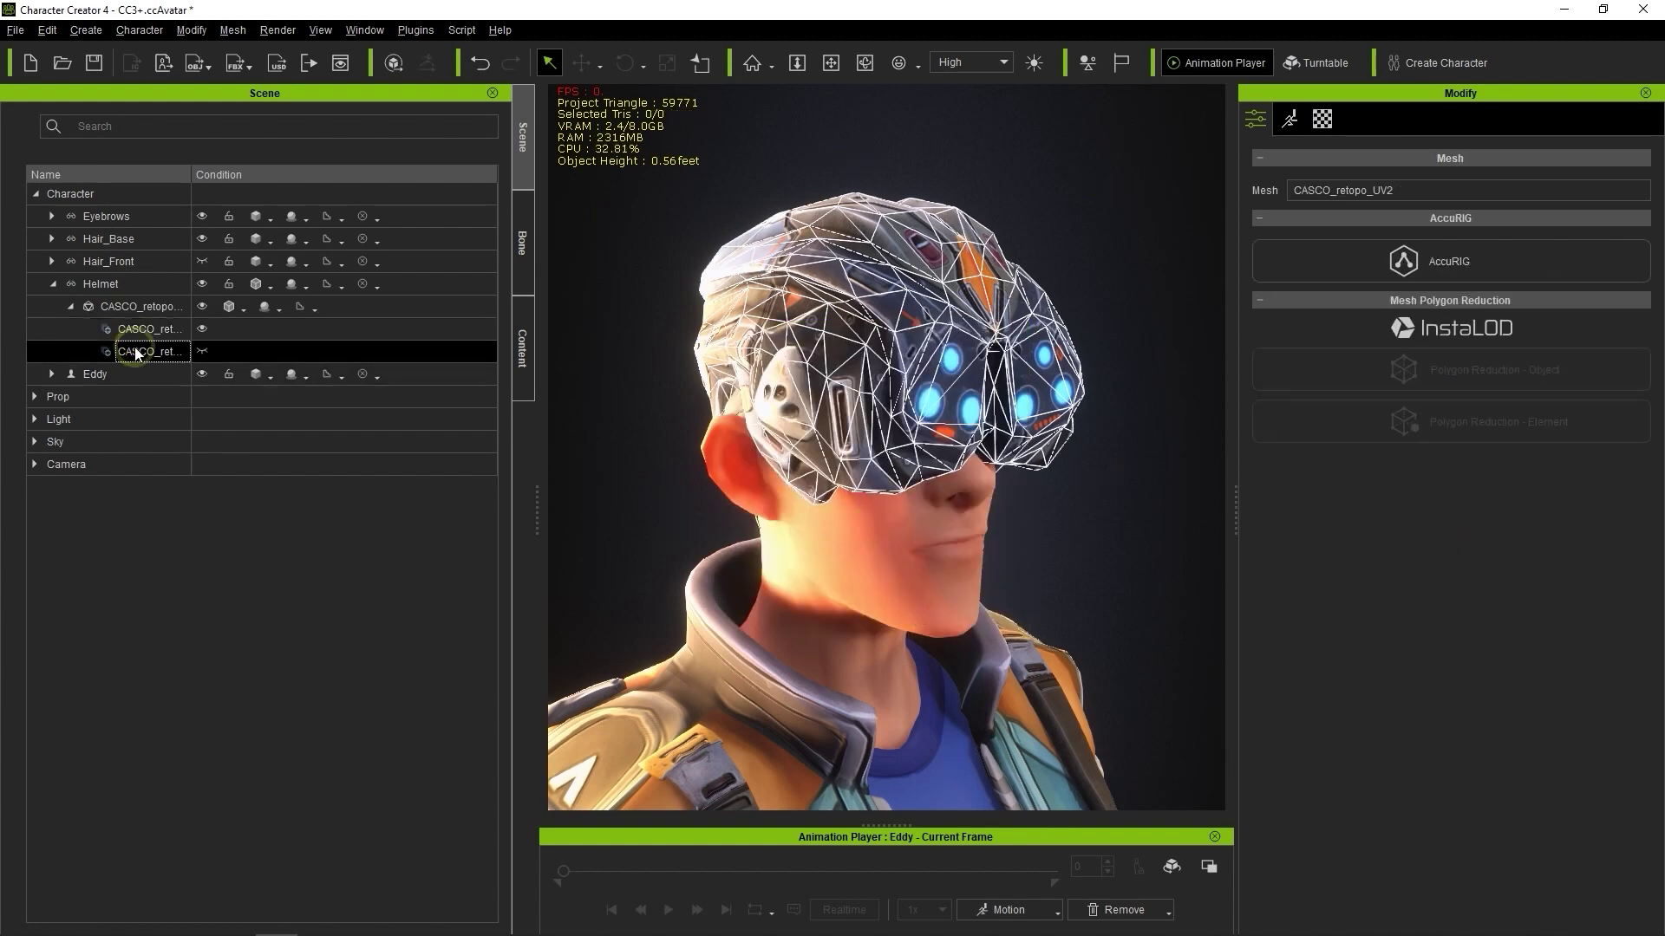
pyautogui.press('Delete')
pyautogui.click(52, 329)
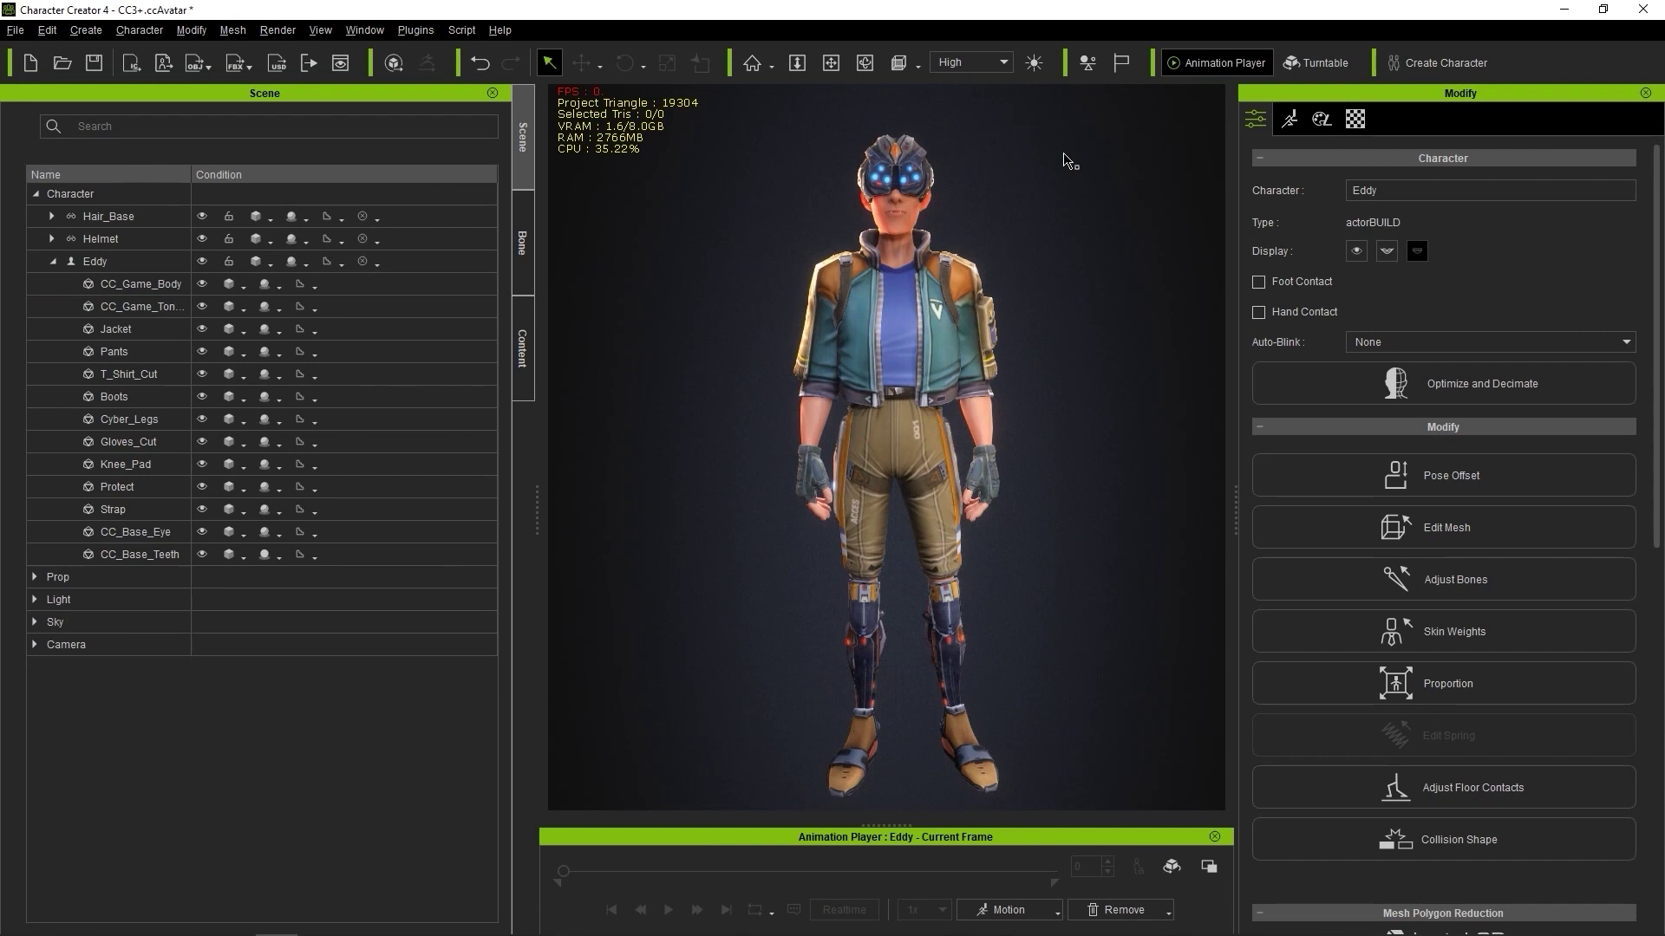
# Step: Merge all of Eddy's materials into one PBR Character material baked at 1024
pyautogui.click(143, 260)
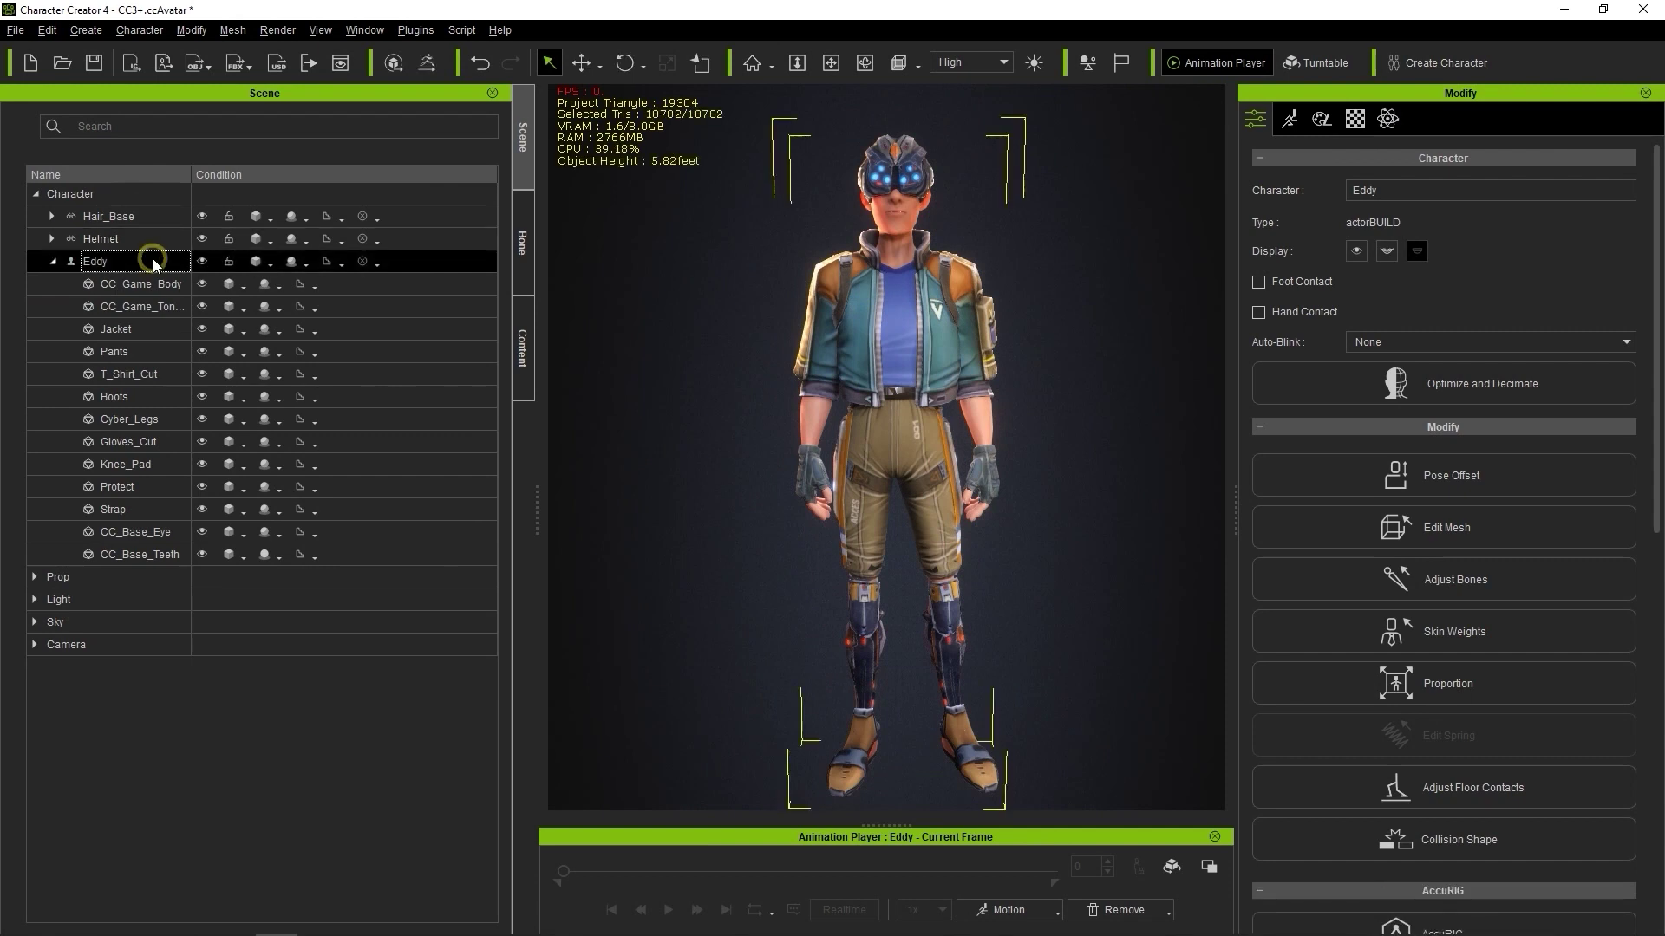
pyautogui.click(1354, 119)
pyautogui.click(1477, 198)
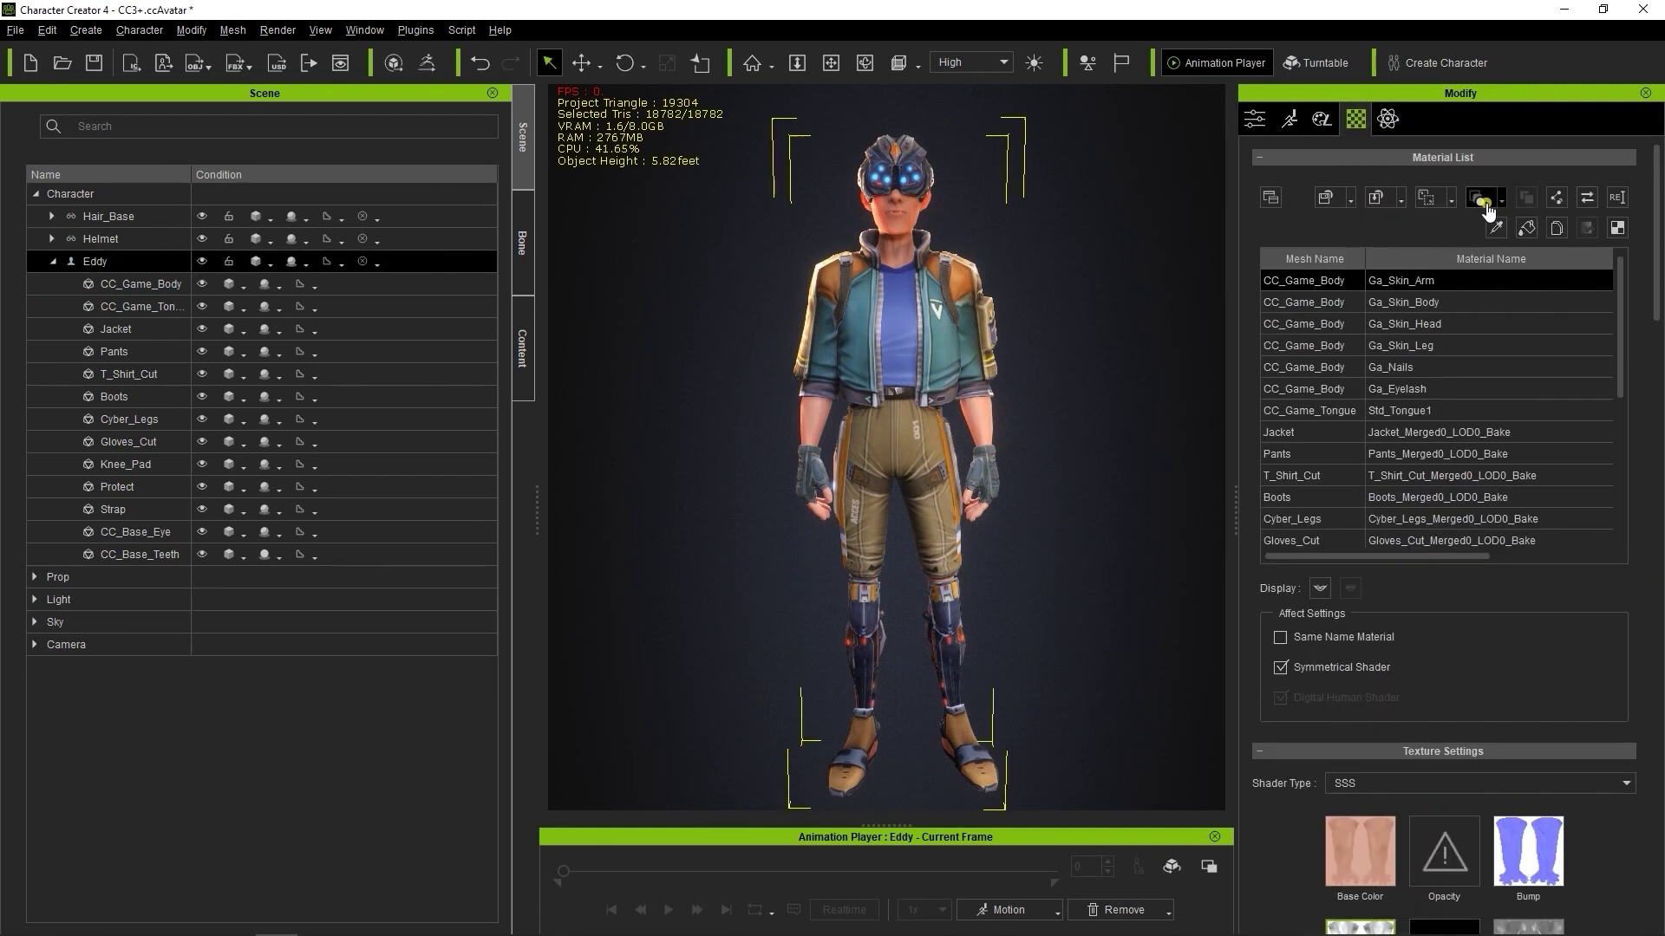
pyautogui.click(886, 328)
pyautogui.click(861, 361)
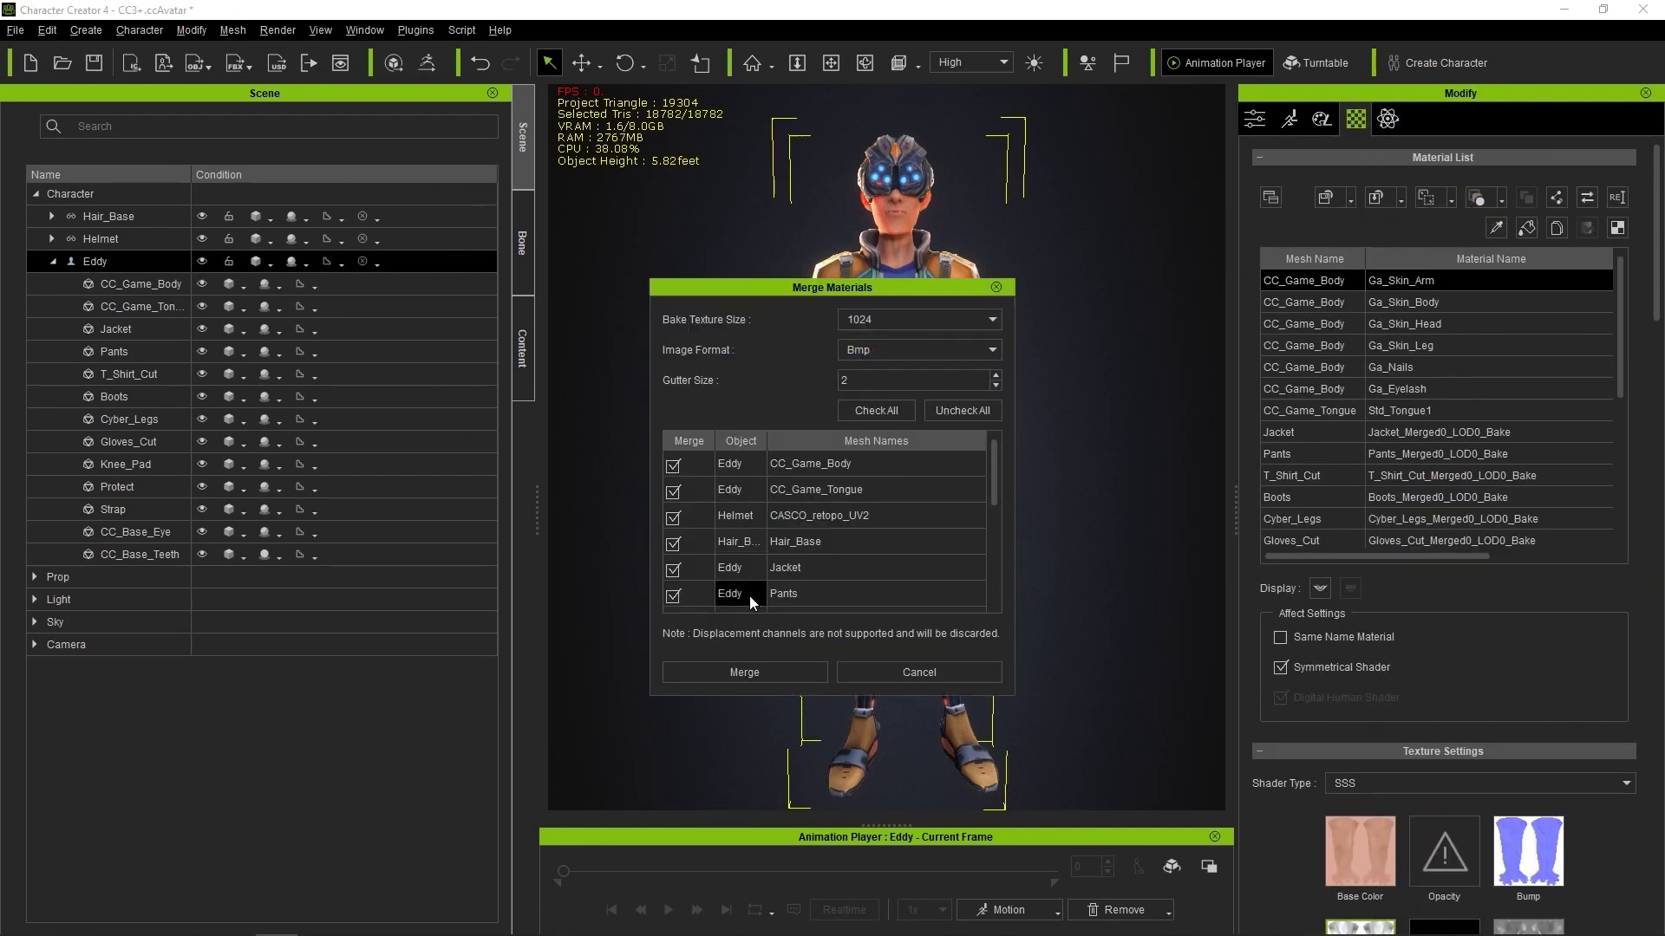
pyautogui.scroll(-3, 749, 595)
pyautogui.scroll(3, 867, 564)
pyautogui.click(744, 672)
pyautogui.click(808, 529)
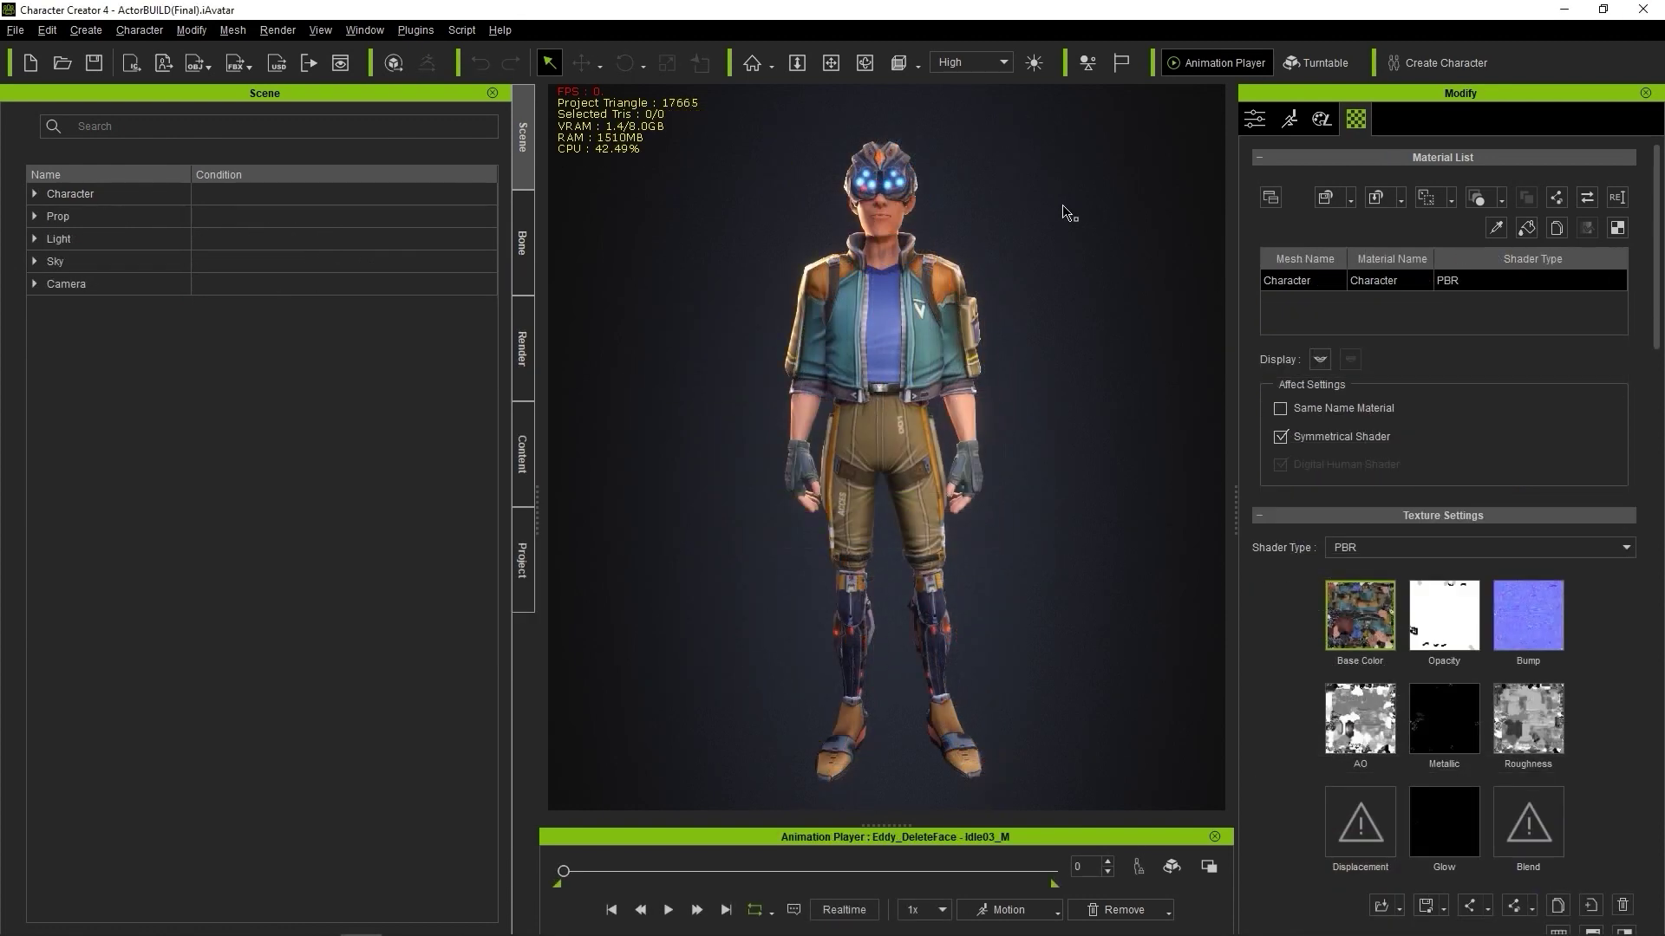
pyautogui.scroll(-4, 1658, 274)
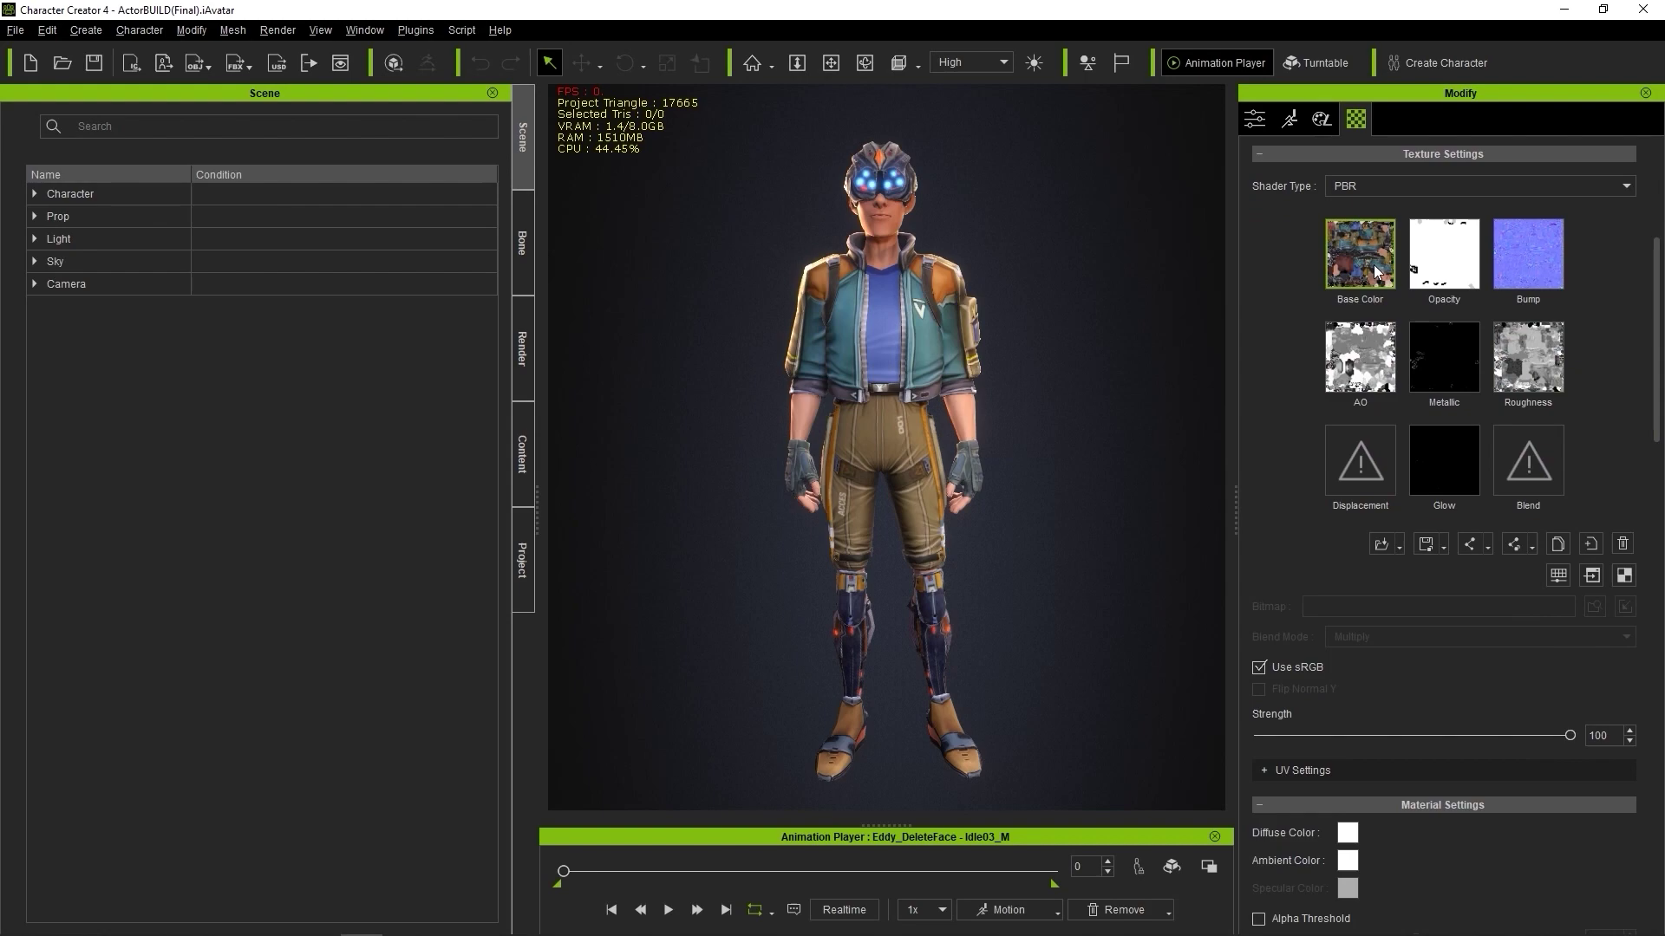
pyautogui.moveTo(1363, 265)
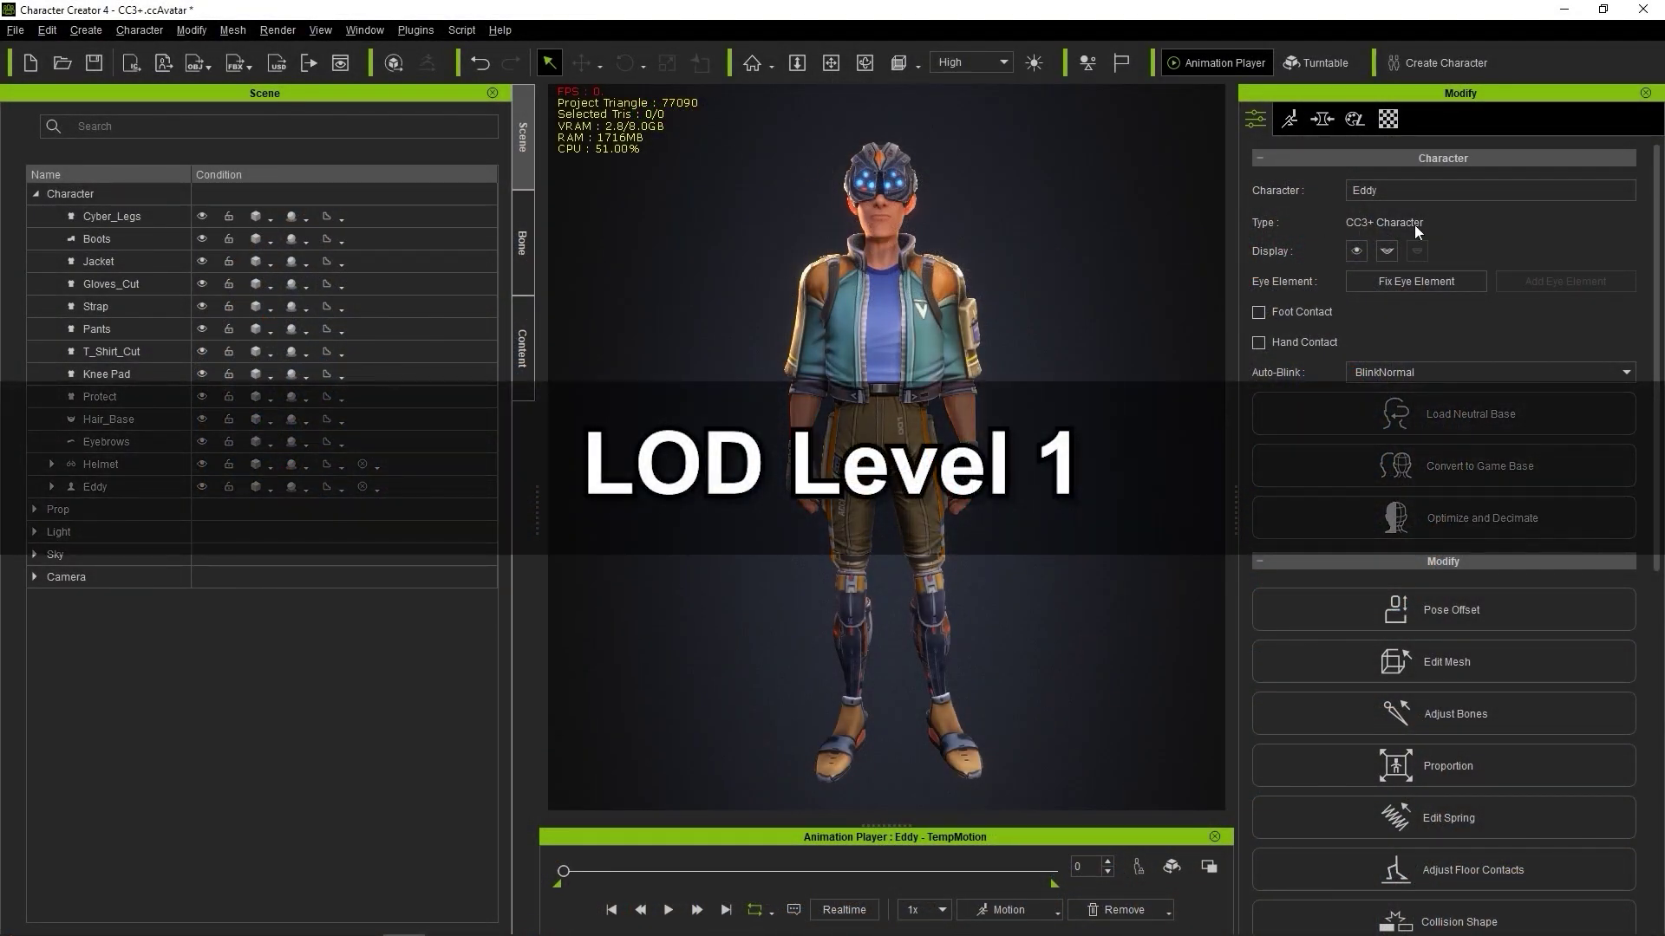
# Step: Convert Eddy using the LOD 1 Optimize and Decimate preset
pyautogui.click(1474, 520)
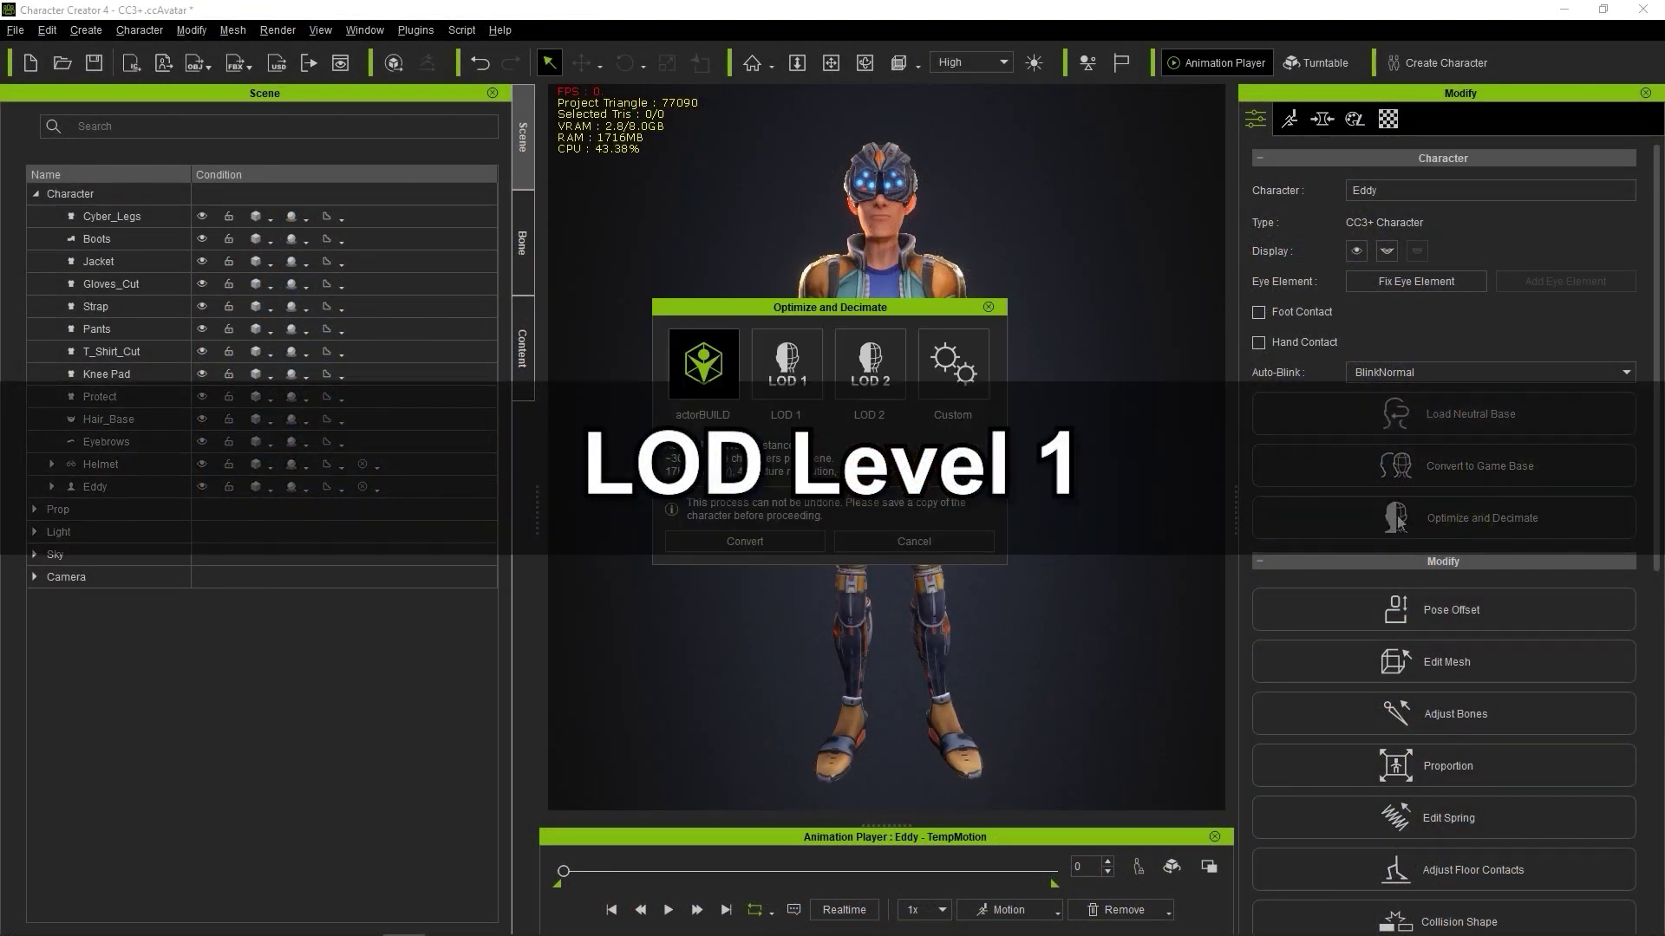
pyautogui.click(763, 374)
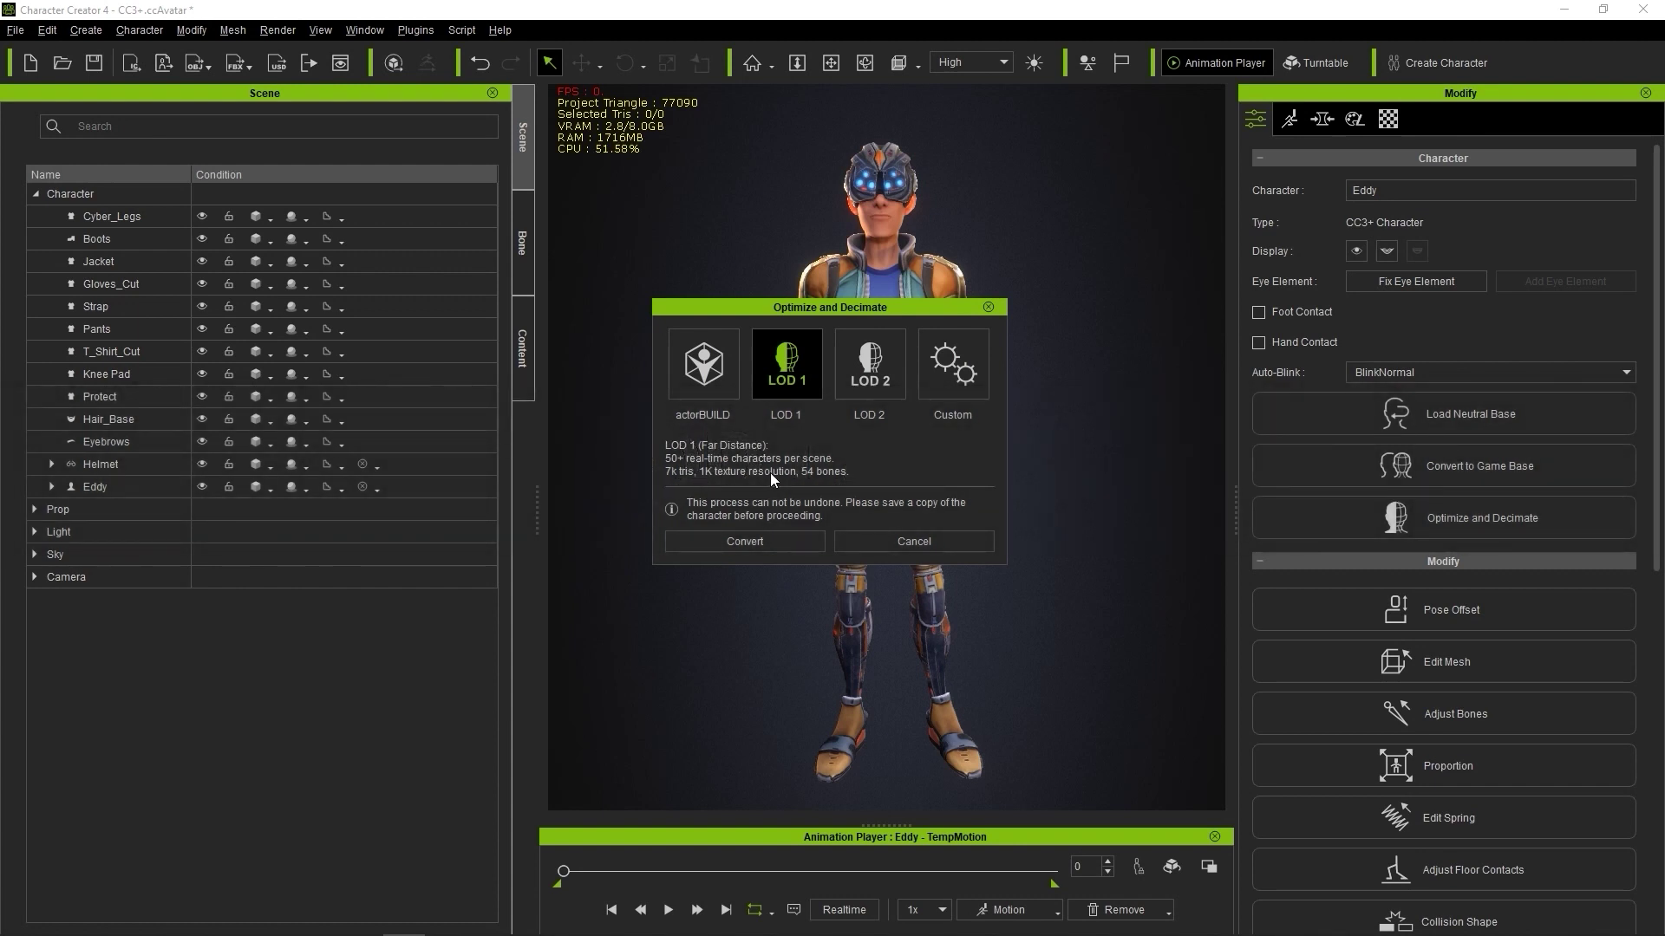
pyautogui.click(787, 541)
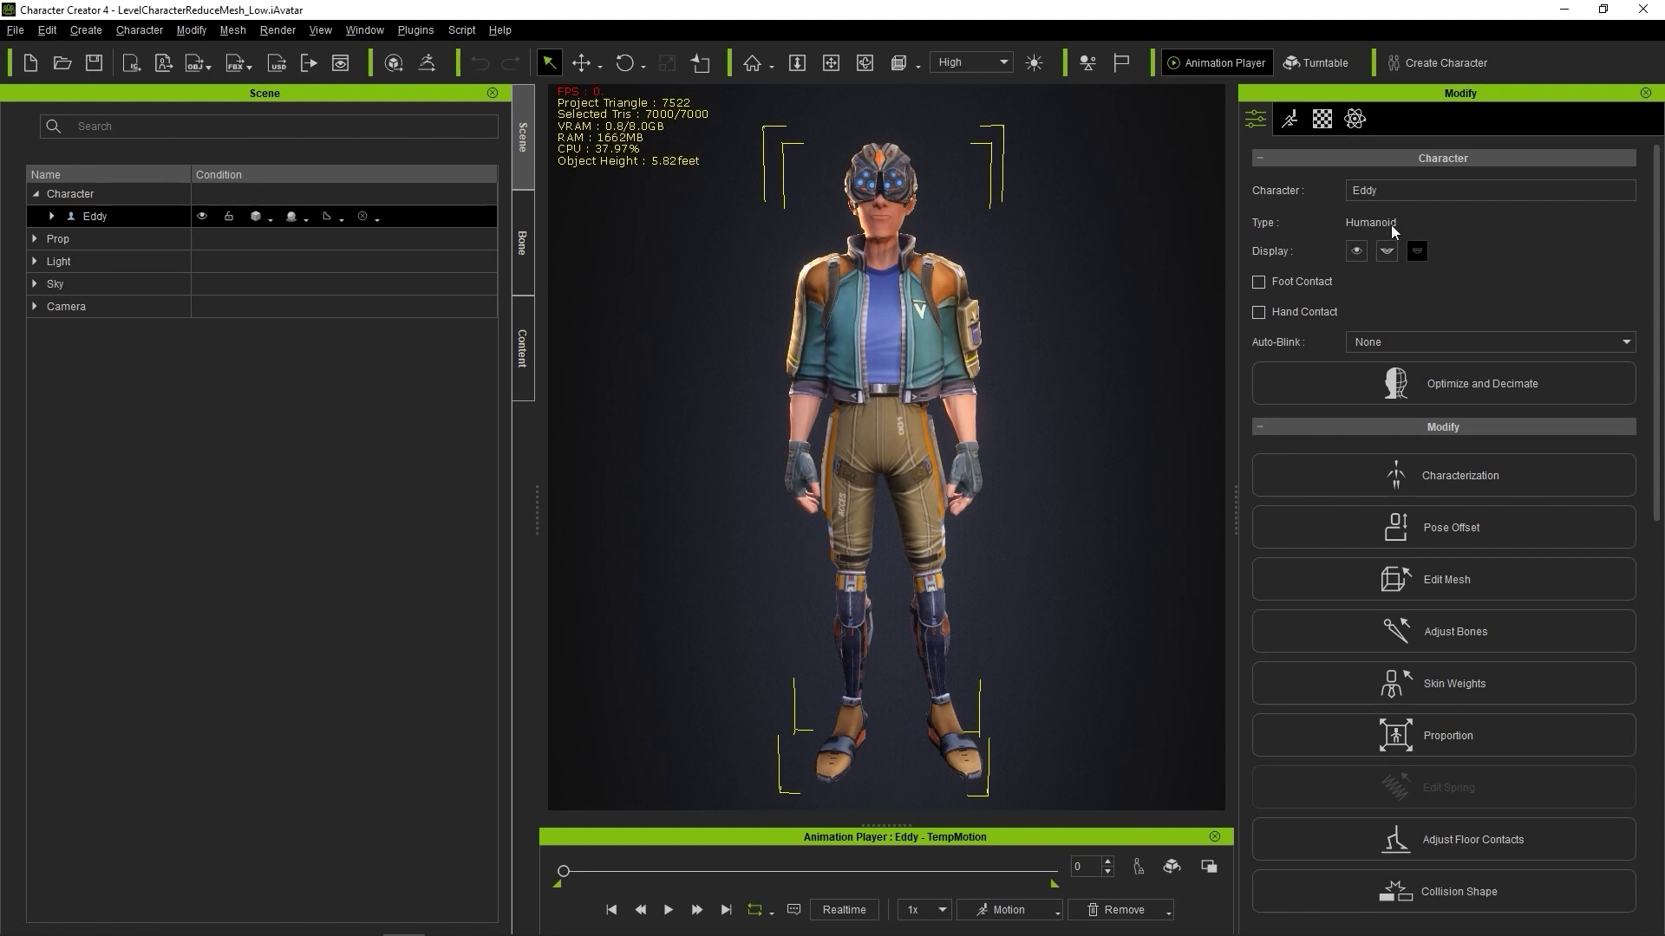
# Step: Select the CC3_Base_Plus mesh and view it as wireframe over shaded
pyautogui.click(52, 215)
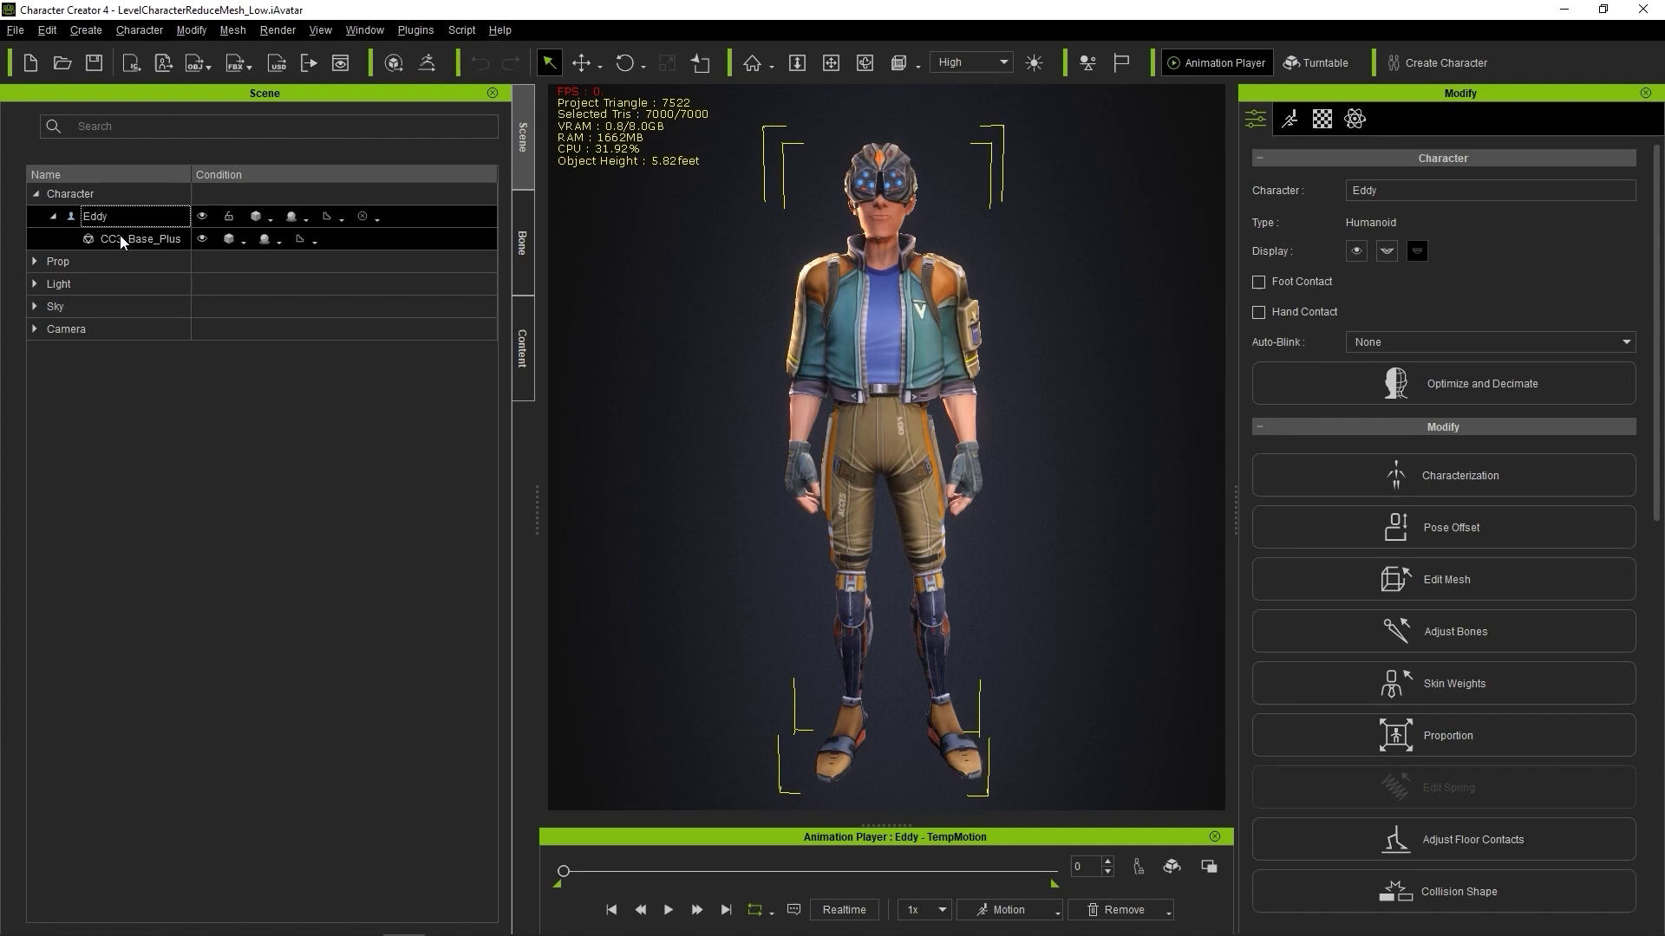
pyautogui.click(165, 243)
pyautogui.click(272, 217)
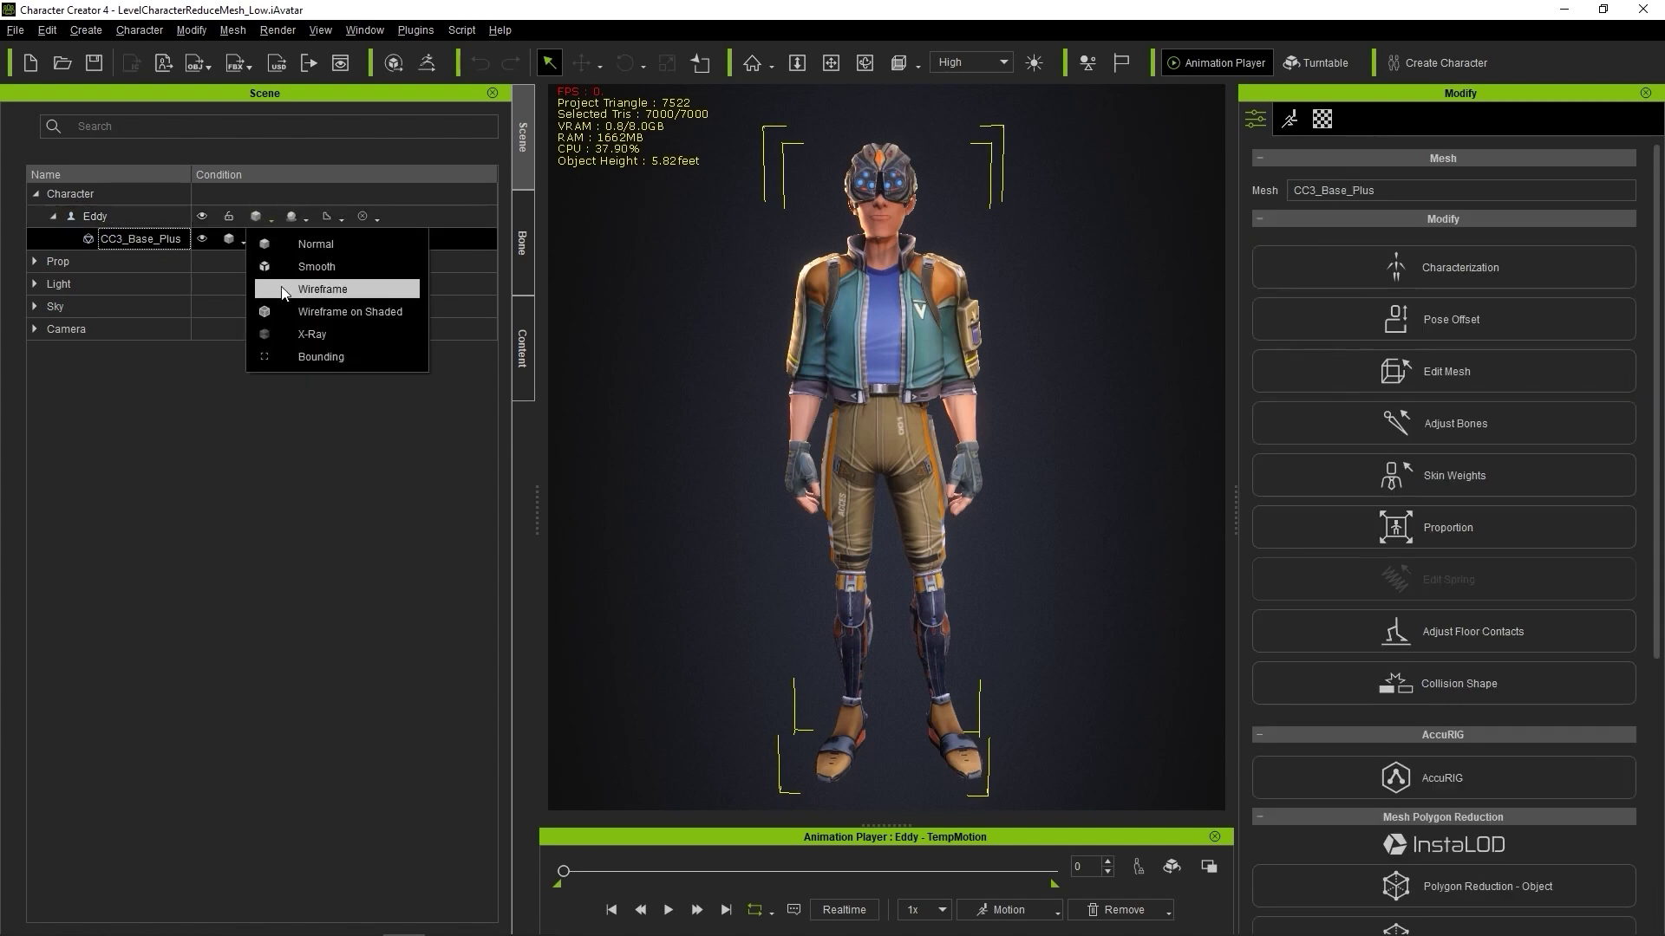
pyautogui.click(347, 311)
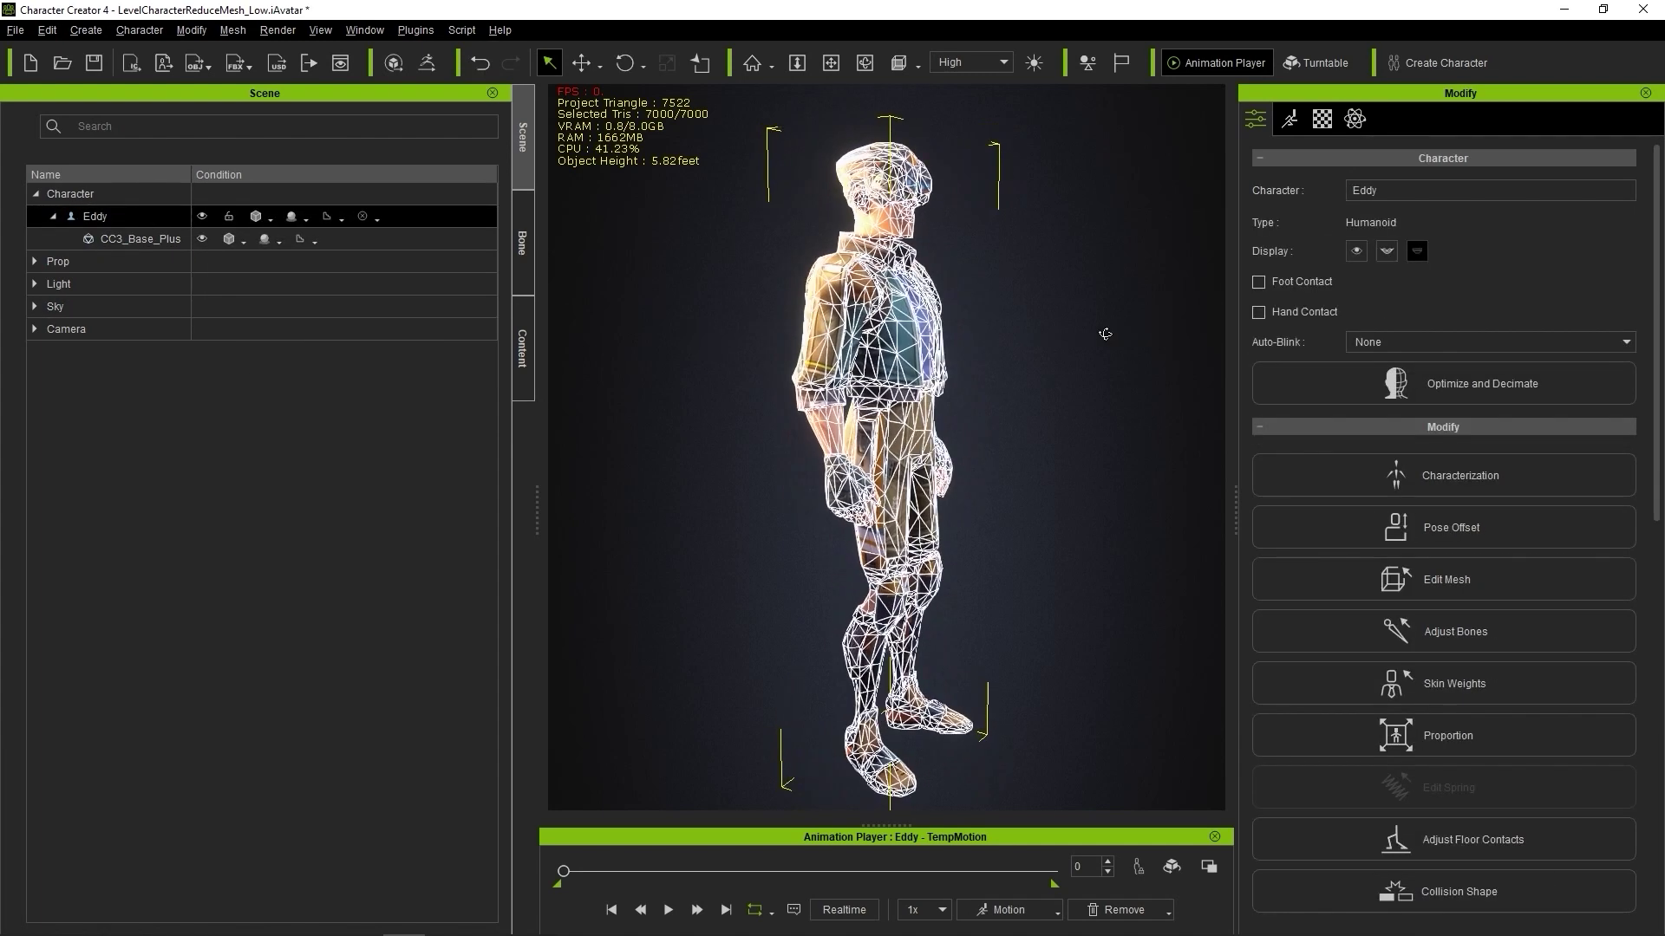
# Step: Return to normal shading and check remesh_16_combined_Bake's 1024×1024 base colour texture
pyautogui.click(272, 217)
pyautogui.click(290, 252)
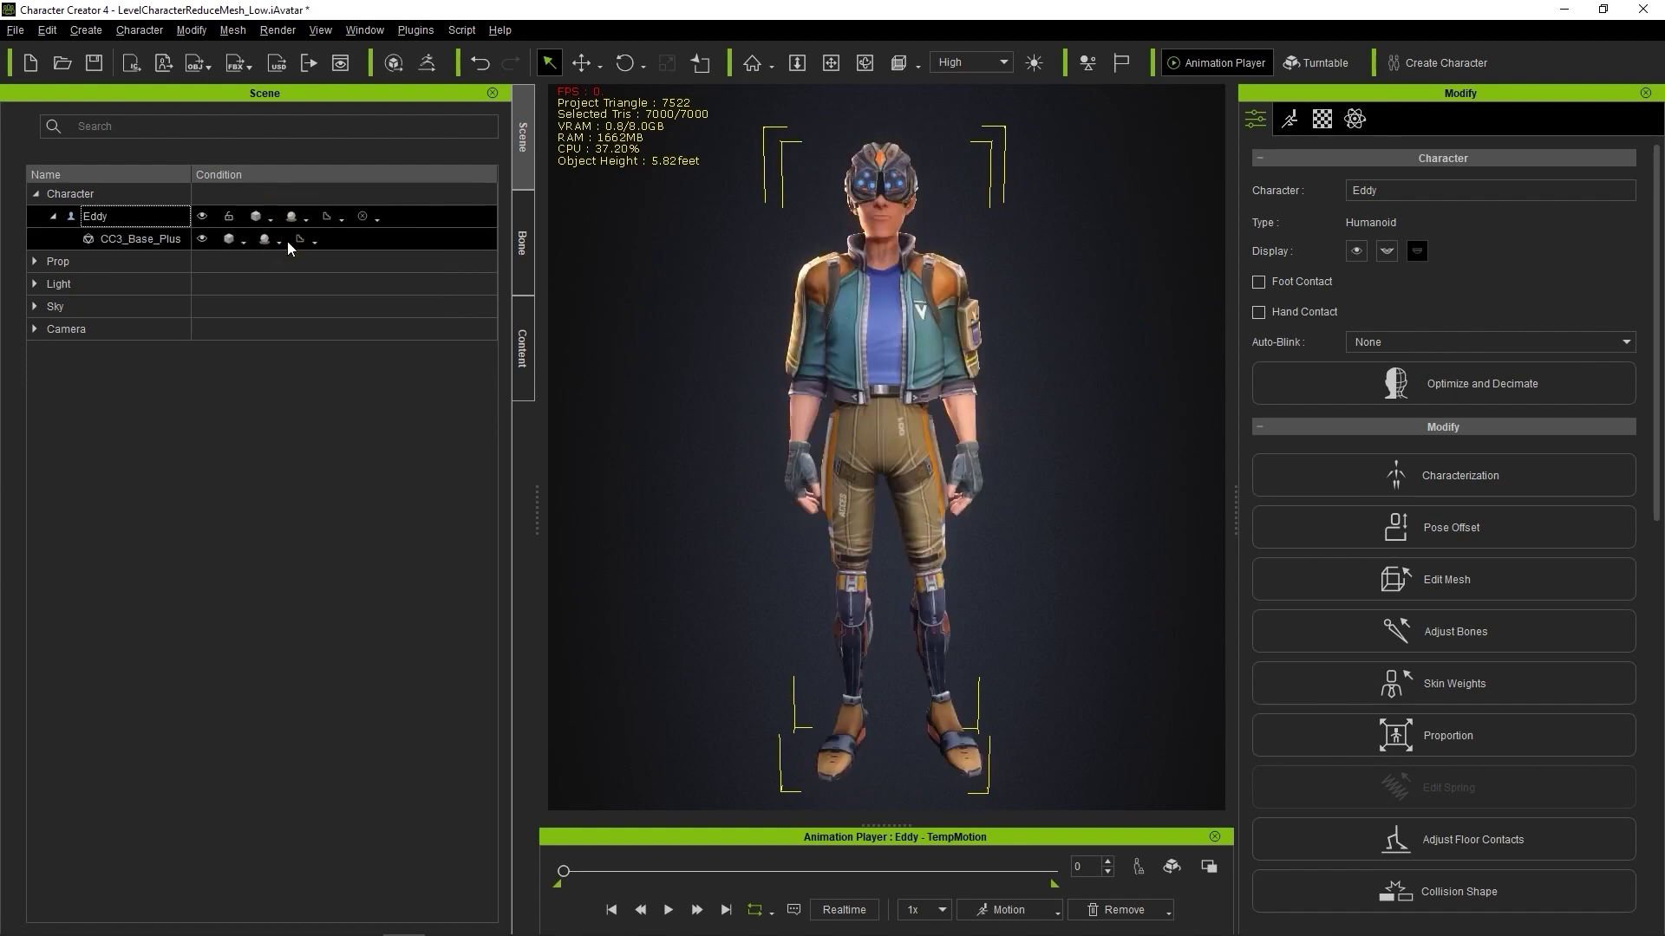
pyautogui.click(1320, 119)
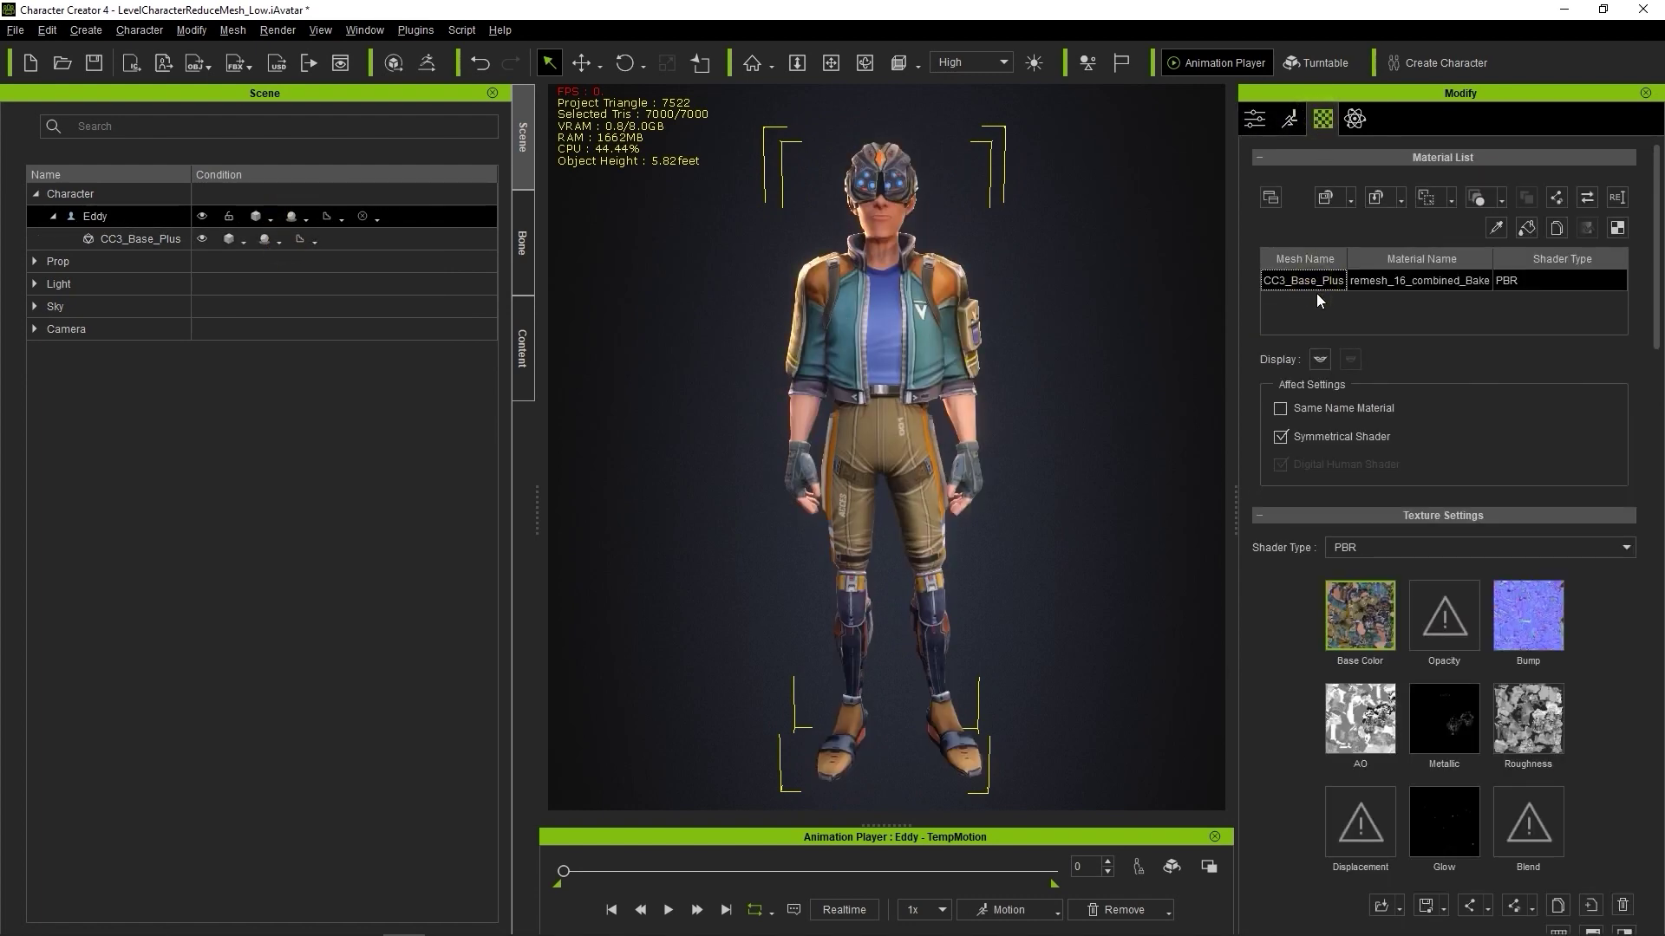
pyautogui.moveTo(1373, 615)
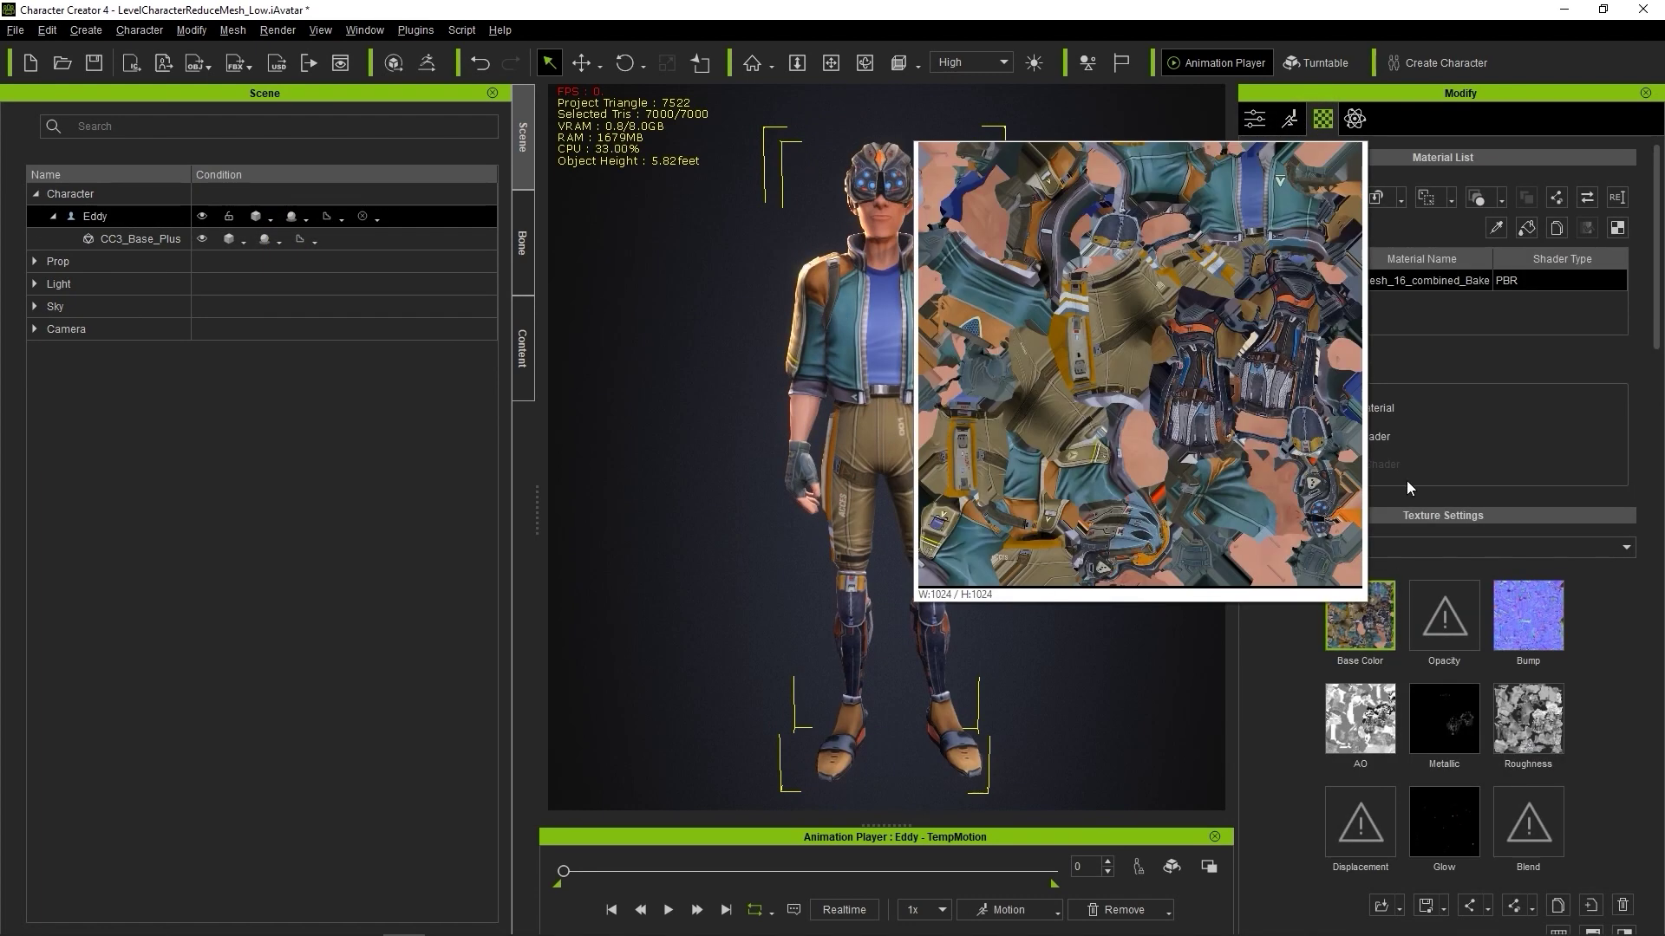
# Step: Show Eddy's skeleton in the viewport from the Bone tab and frame the head close-up
pyautogui.click(522, 247)
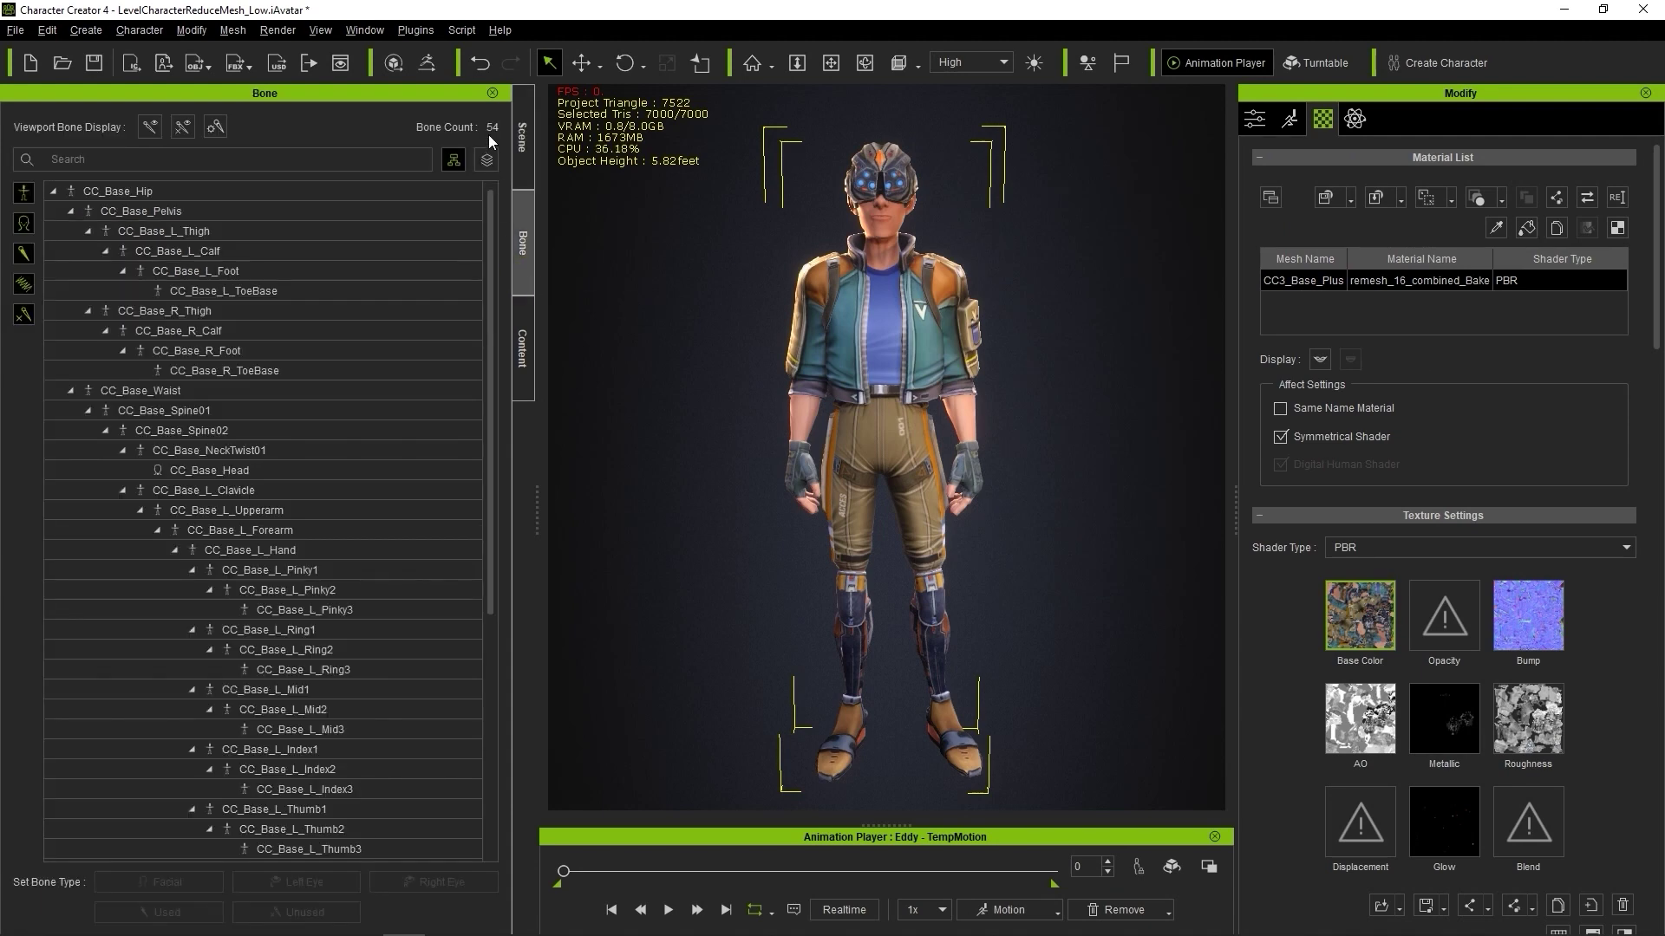
pyautogui.click(150, 127)
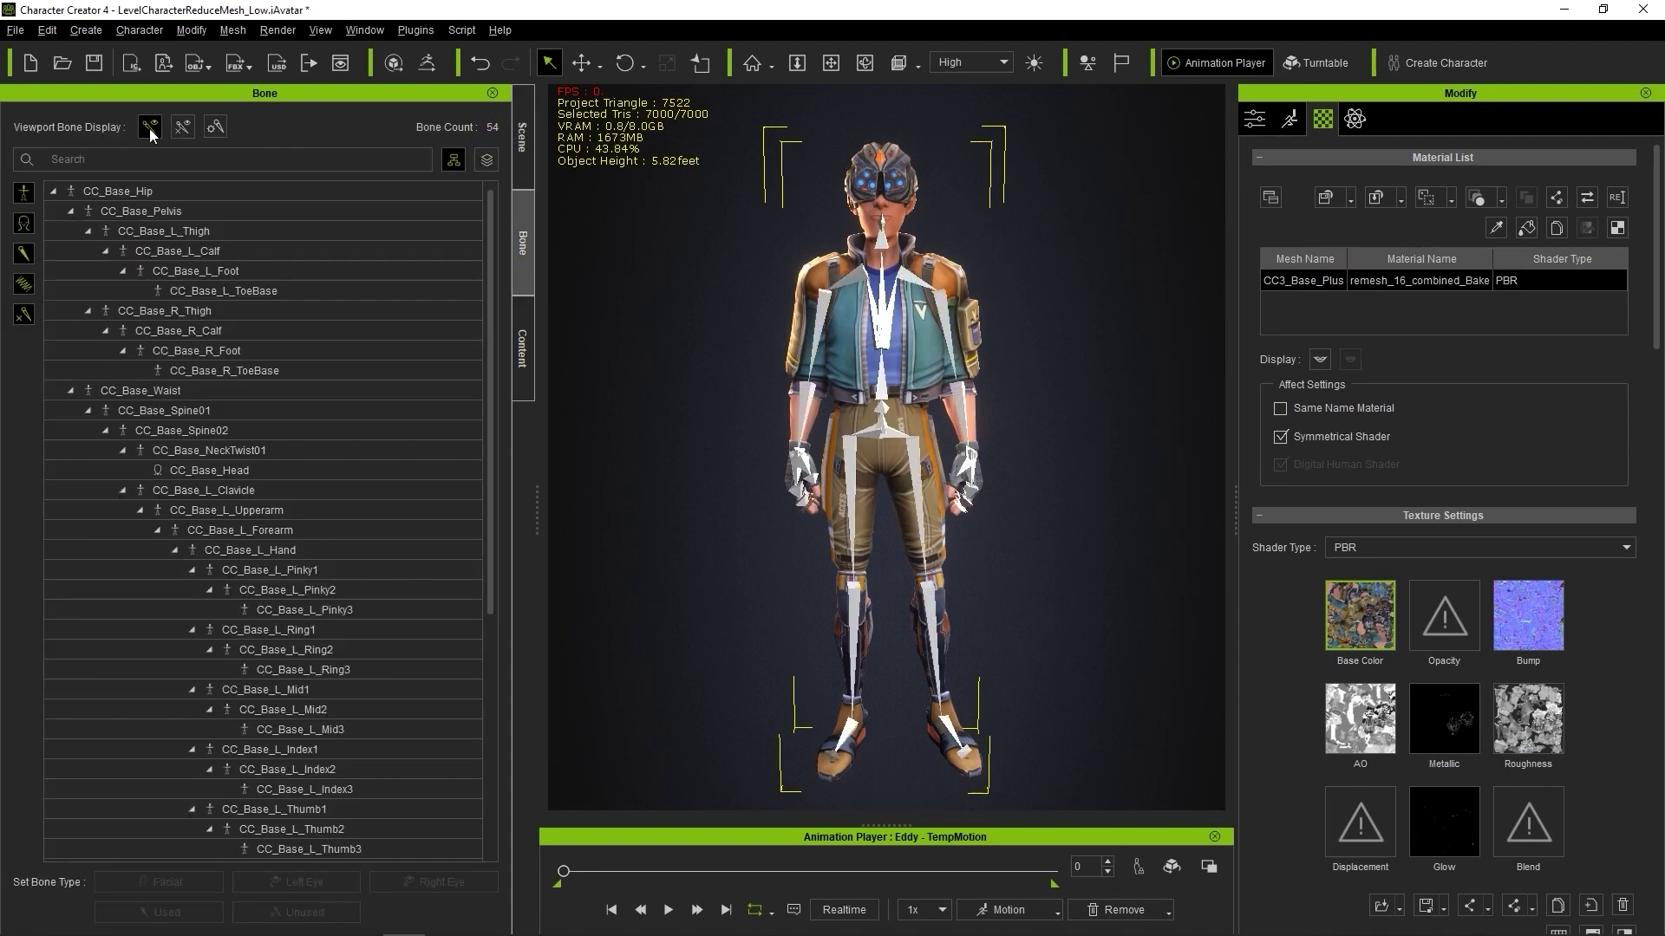
pyautogui.moveTo(781, 511); pyautogui.dragTo(815, 512, button='right')
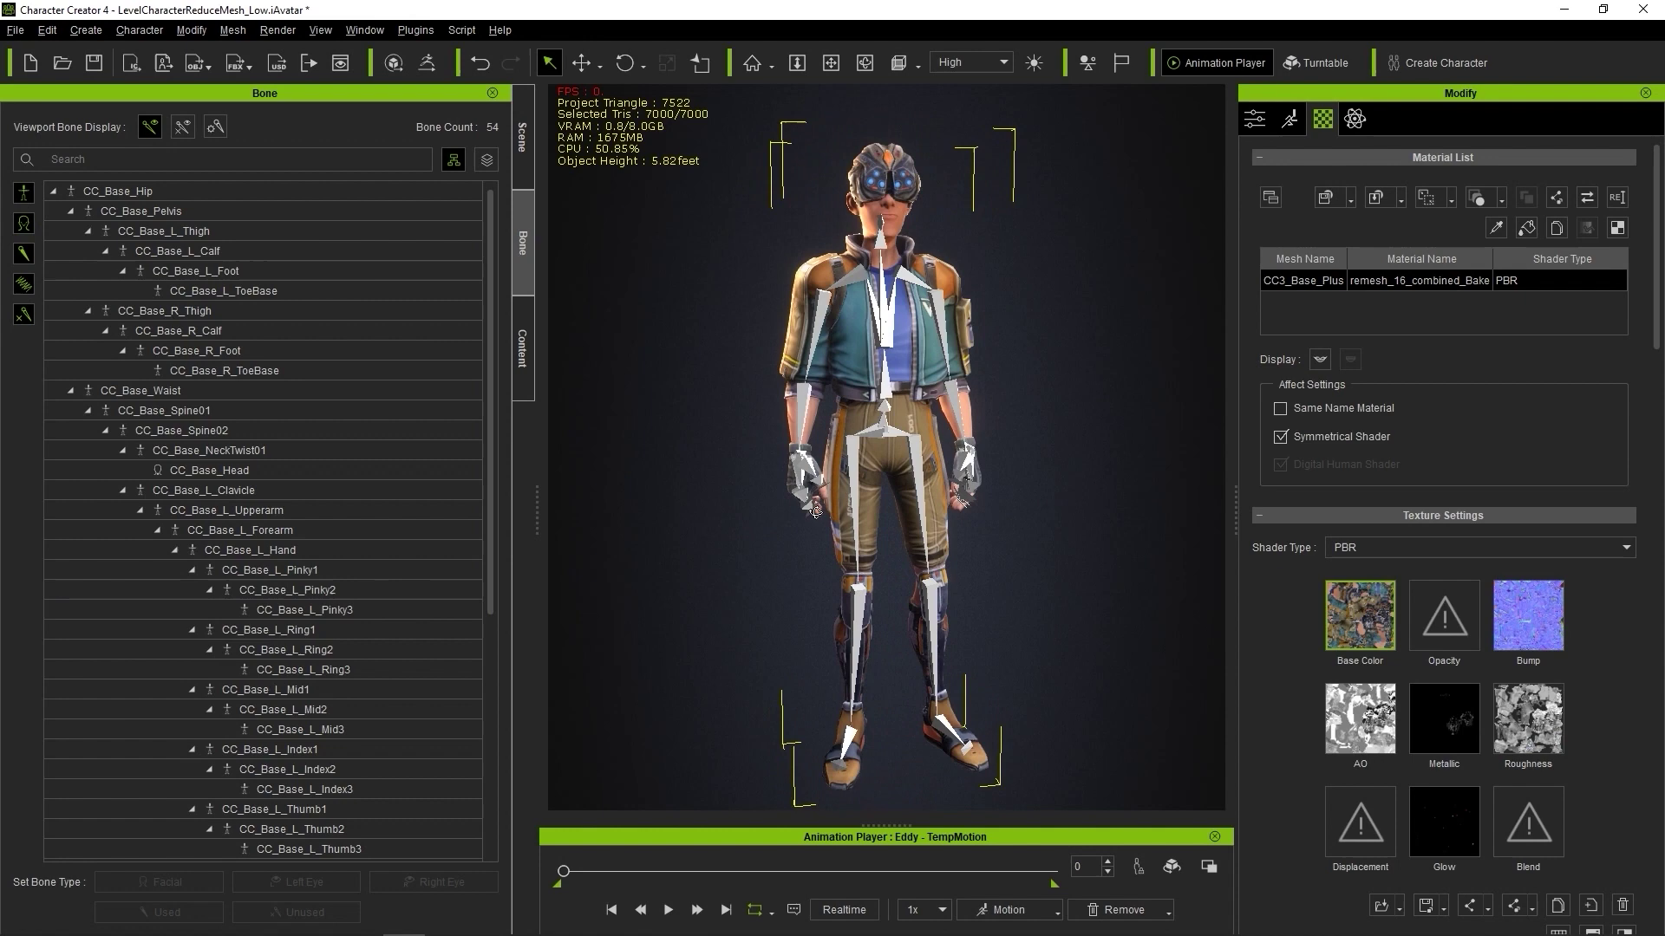
pyautogui.moveTo(490, 503); pyautogui.dragTo(482, 417)
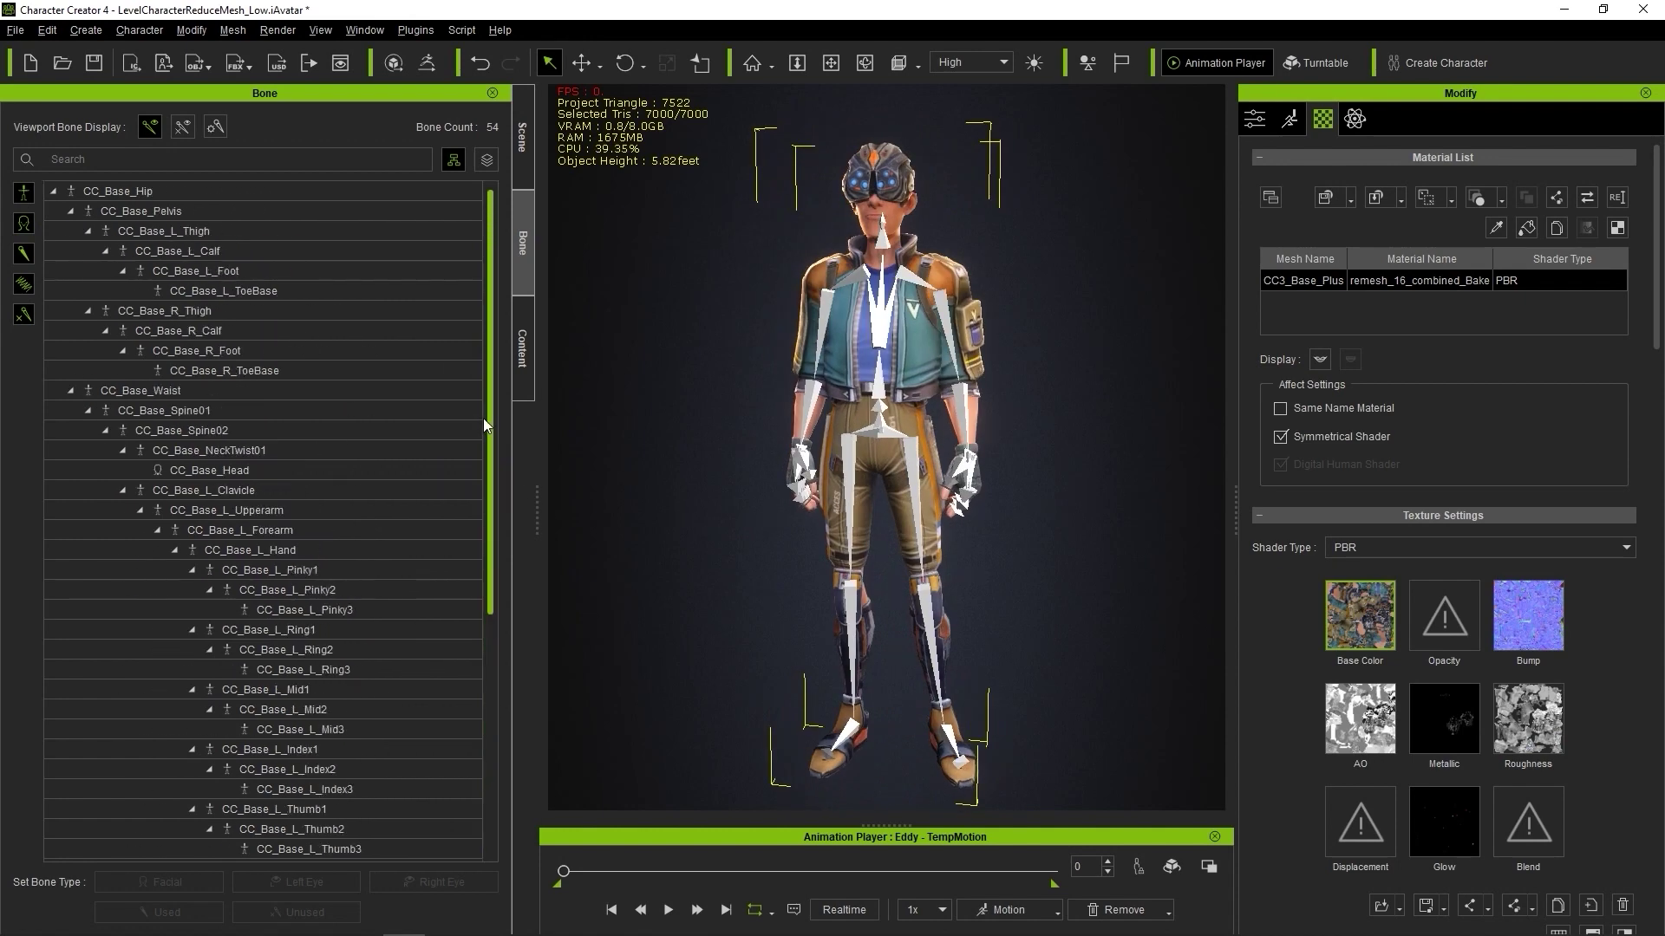
pyautogui.press('f')
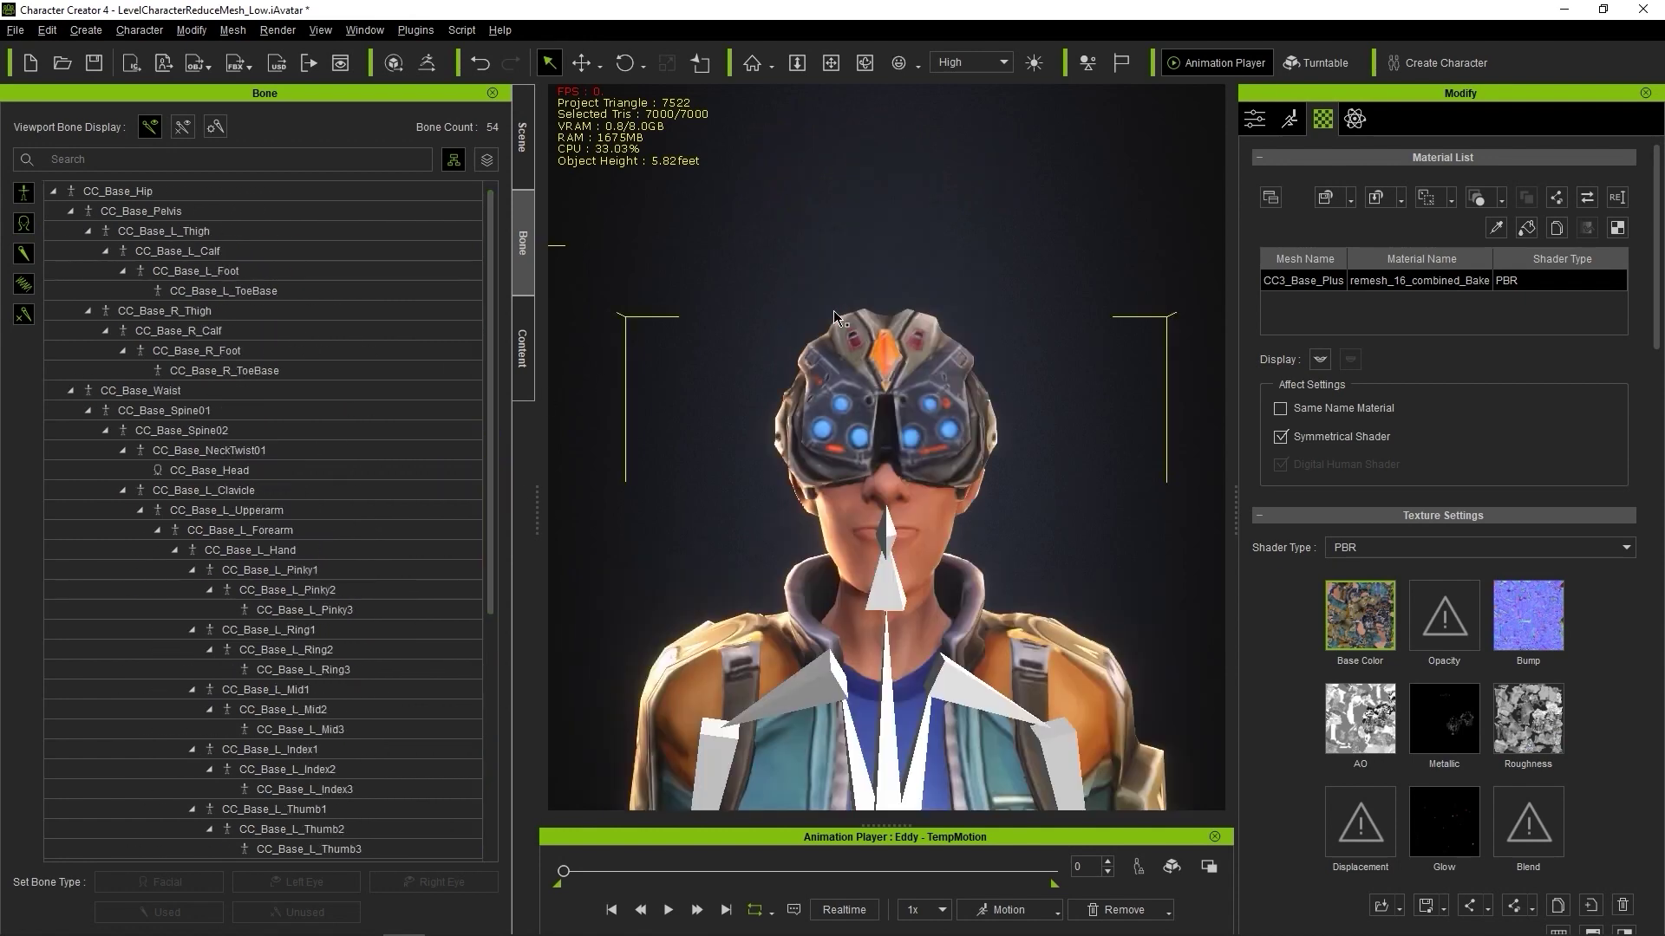
# Step: Open the facial expression editor and browse its presets and the Nose modify category
pyautogui.click(1291, 126)
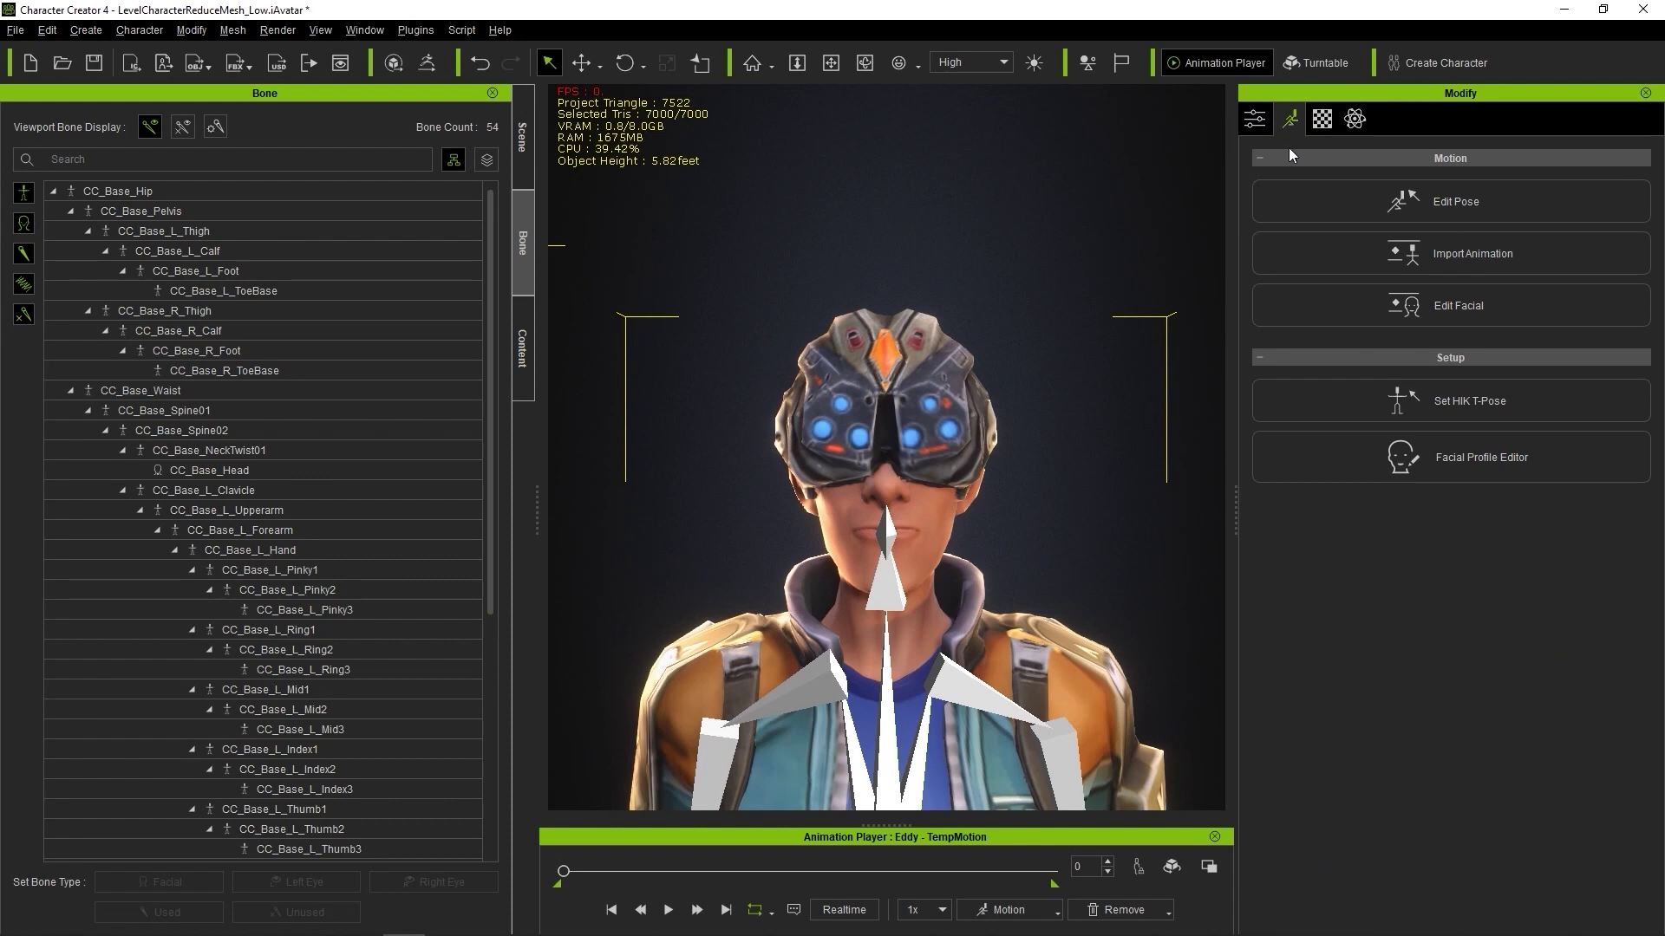
pyautogui.click(1319, 315)
pyautogui.click(452, 224)
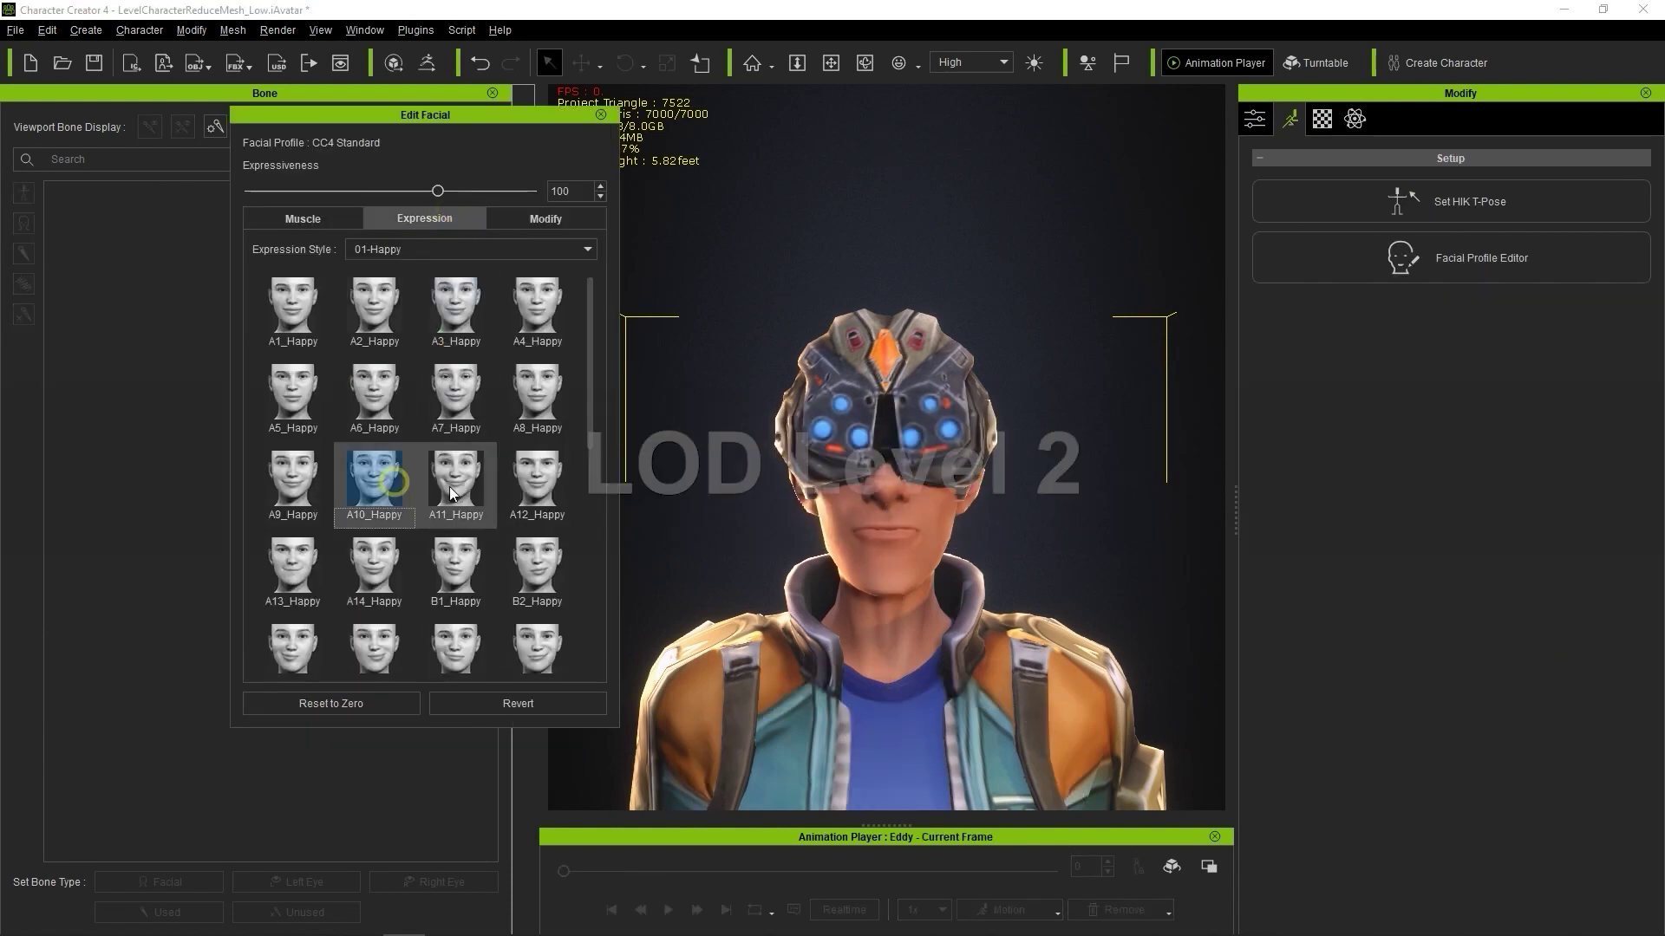
pyautogui.click(520, 224)
pyautogui.click(319, 357)
# Step: Convert Eddy with the LOD 2 preset, baking the Default static hand shape
pyautogui.click(325, 485)
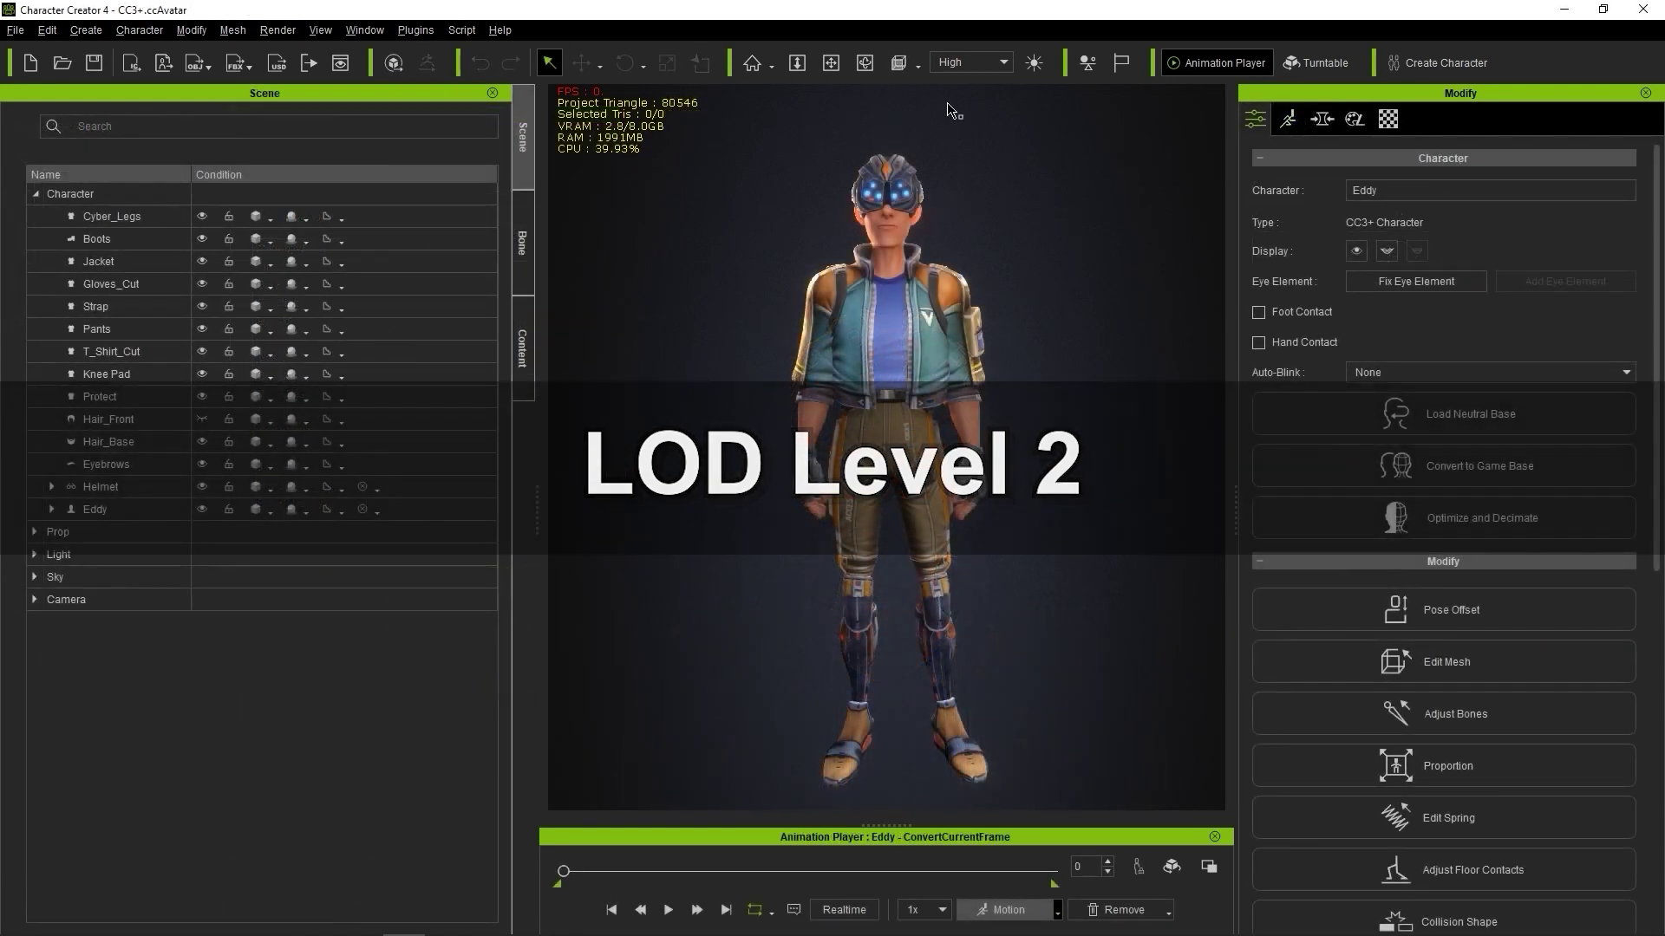
pyautogui.click(1453, 520)
pyautogui.click(867, 369)
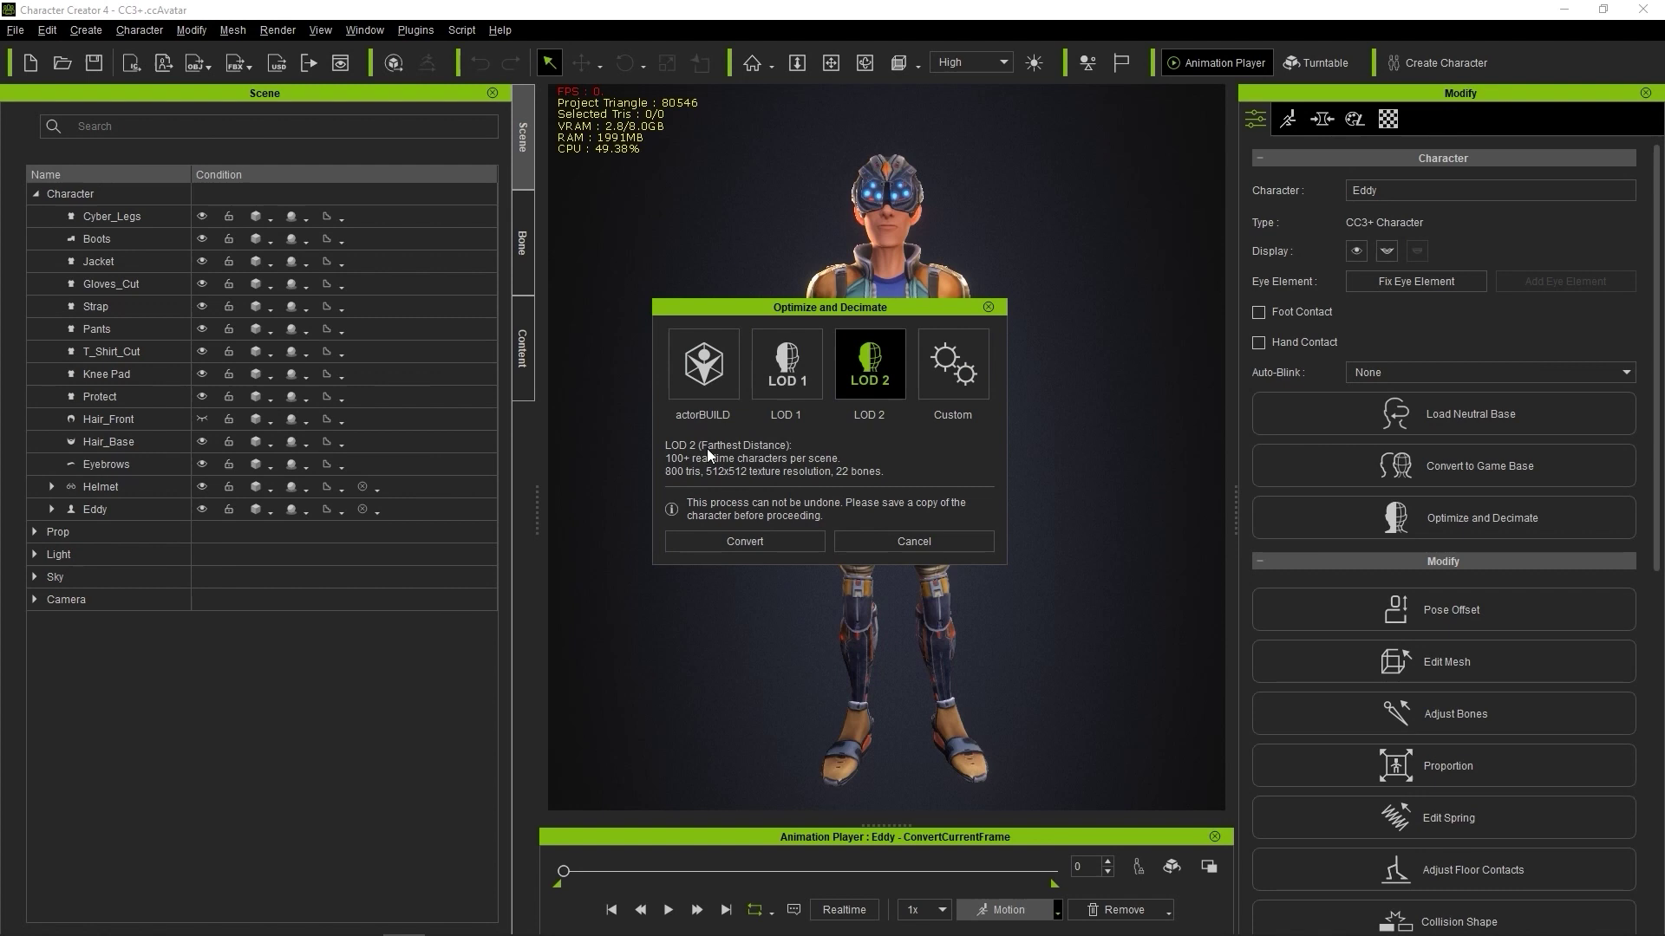
pyautogui.click(739, 539)
pyautogui.moveTo(585, 322); pyautogui.dragTo(555, 318)
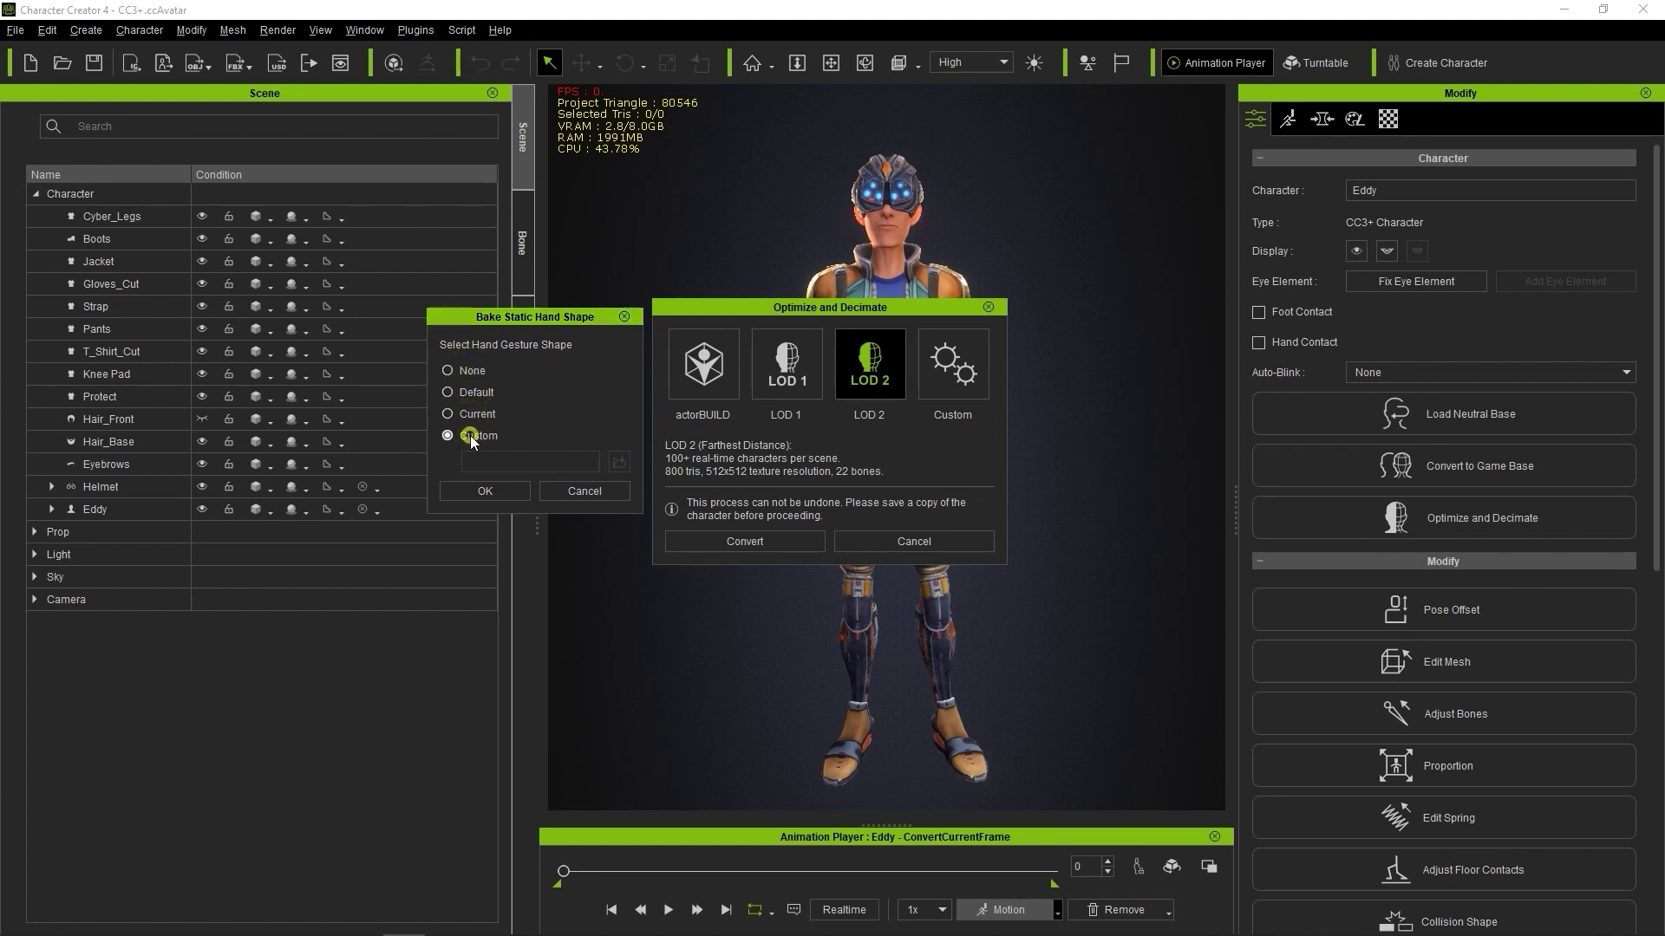
pyautogui.click(476, 393)
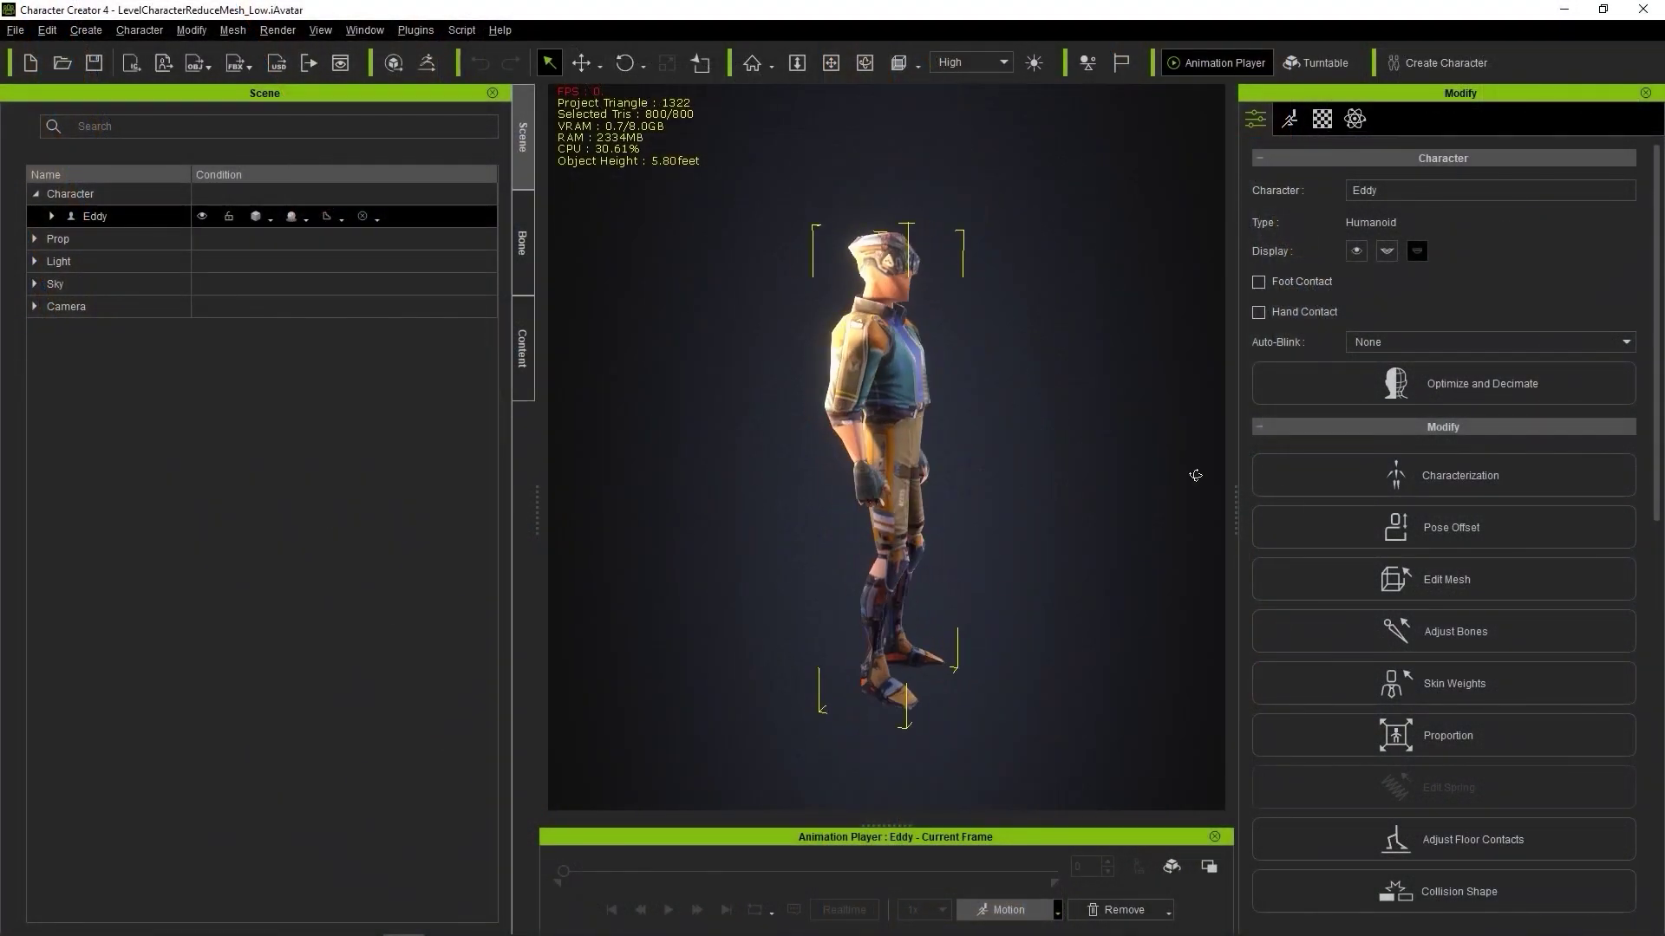
# Step: Display the LOD 2 Eddy as wireframe over shaded and inspect its CC3_Base_Plus material
pyautogui.moveTo(919, 496); pyautogui.dragTo(725, 486, button='right')
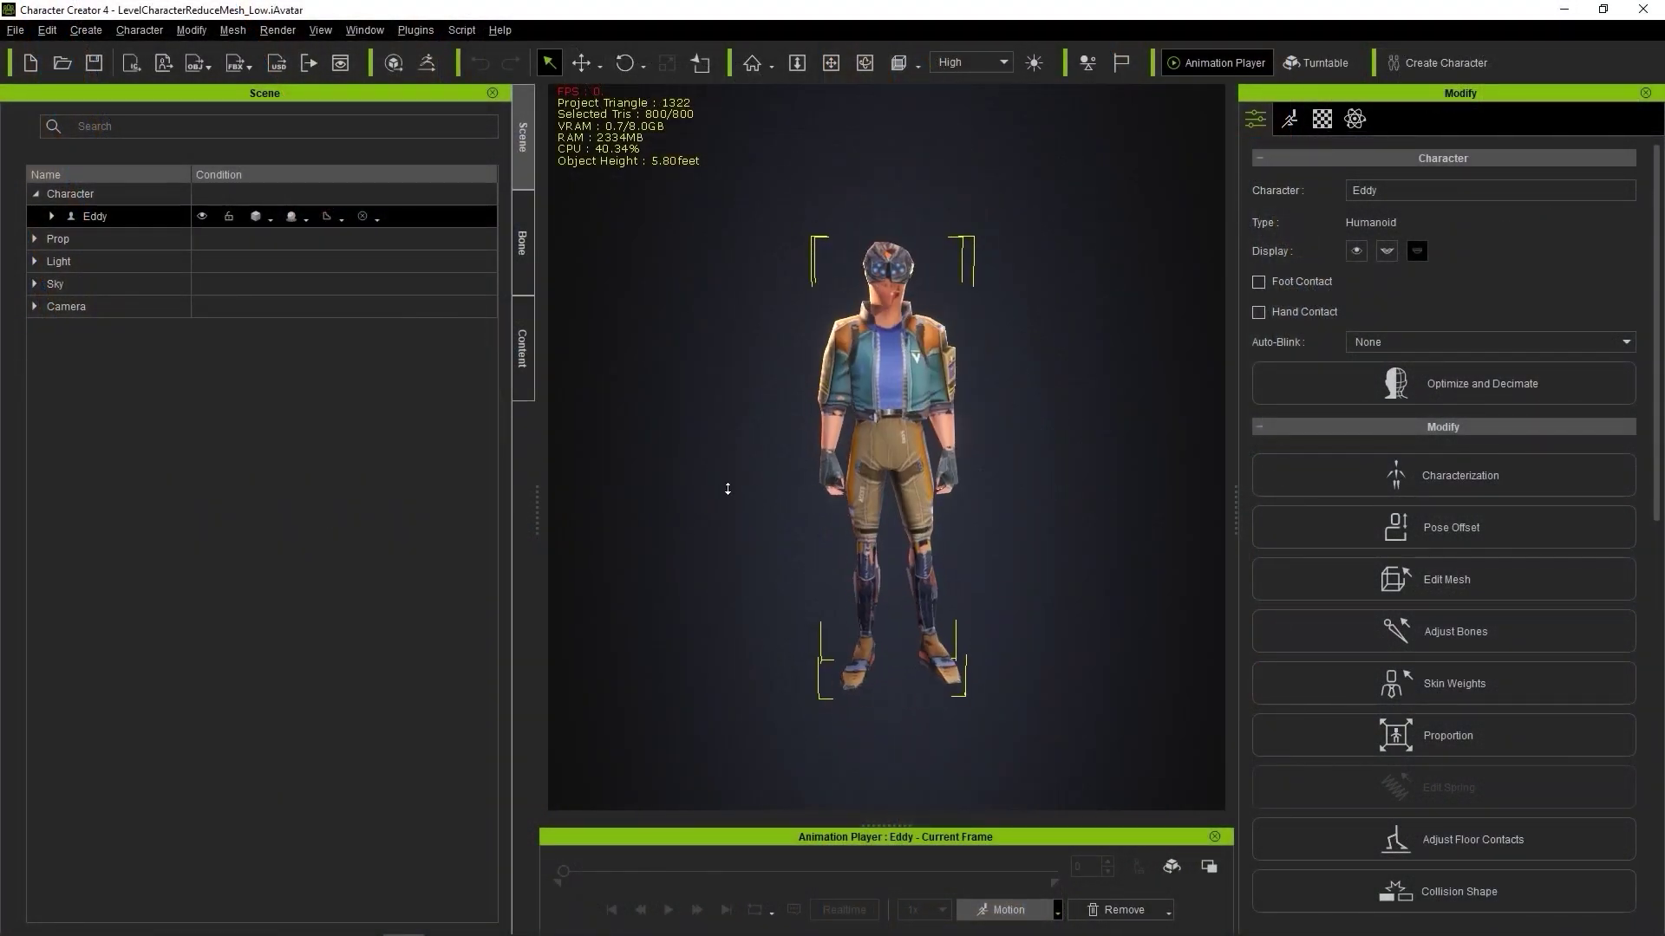
pyautogui.click(54, 216)
pyautogui.click(270, 217)
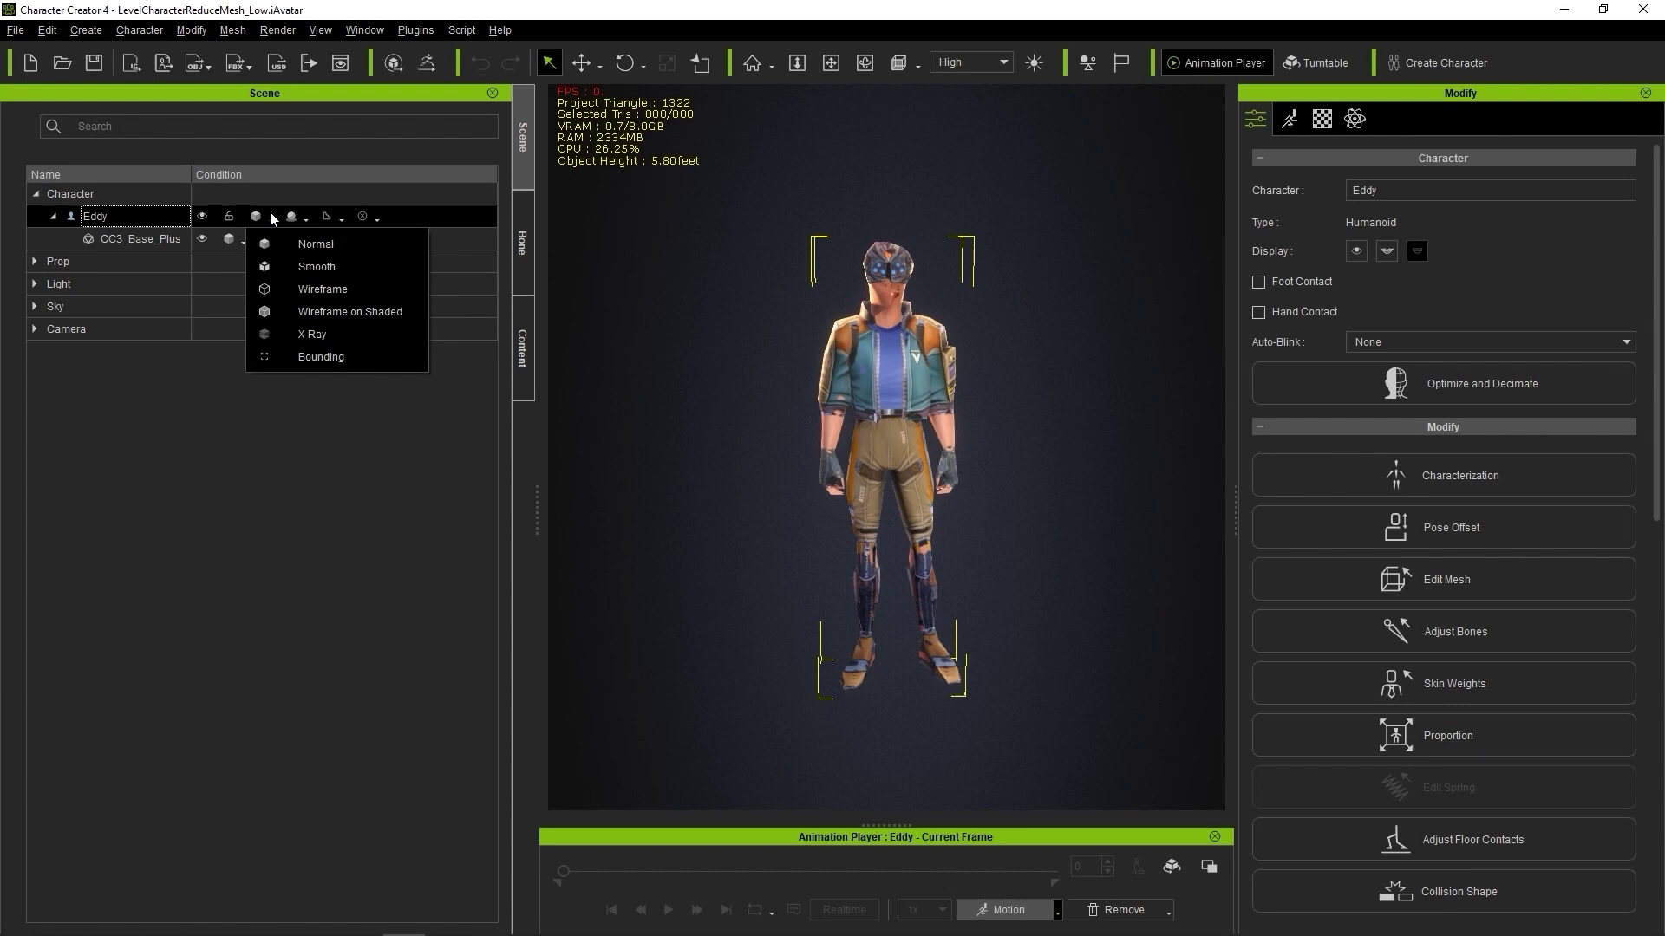
pyautogui.click(294, 312)
pyautogui.moveTo(953, 407)
pyautogui.mouseDown(button='right')
pyautogui.moveTo(1240, 405)
pyautogui.moveTo(697, 417)
pyautogui.mouseUp(button='right')
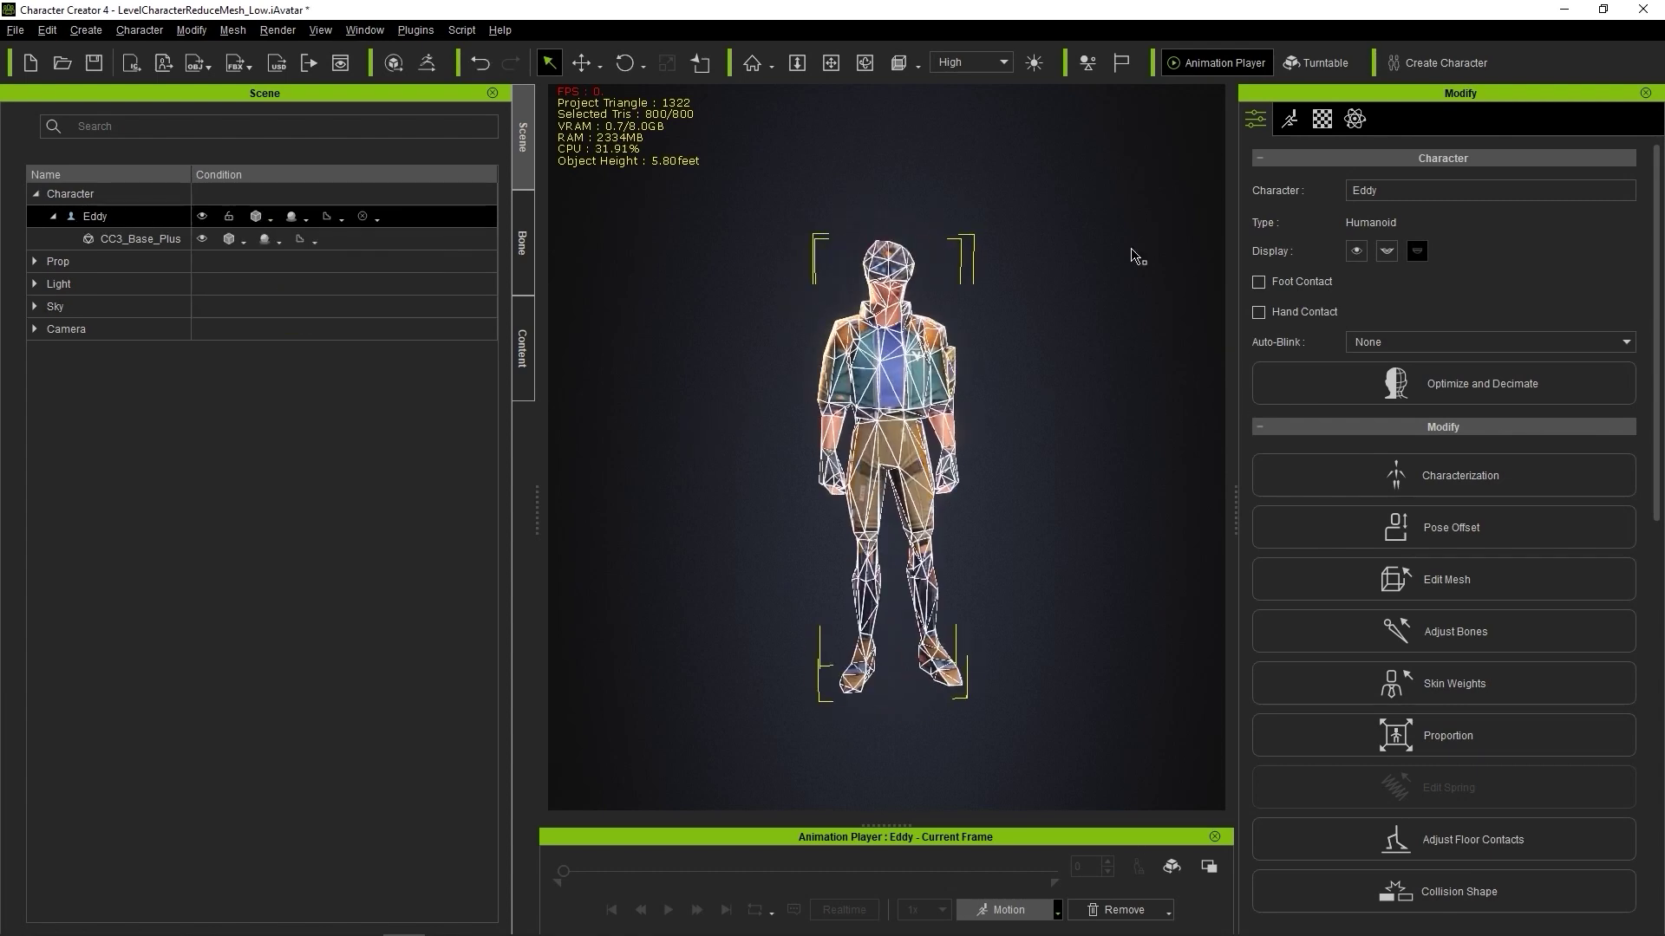
pyautogui.click(1322, 119)
pyautogui.click(1324, 284)
pyautogui.moveTo(1363, 595)
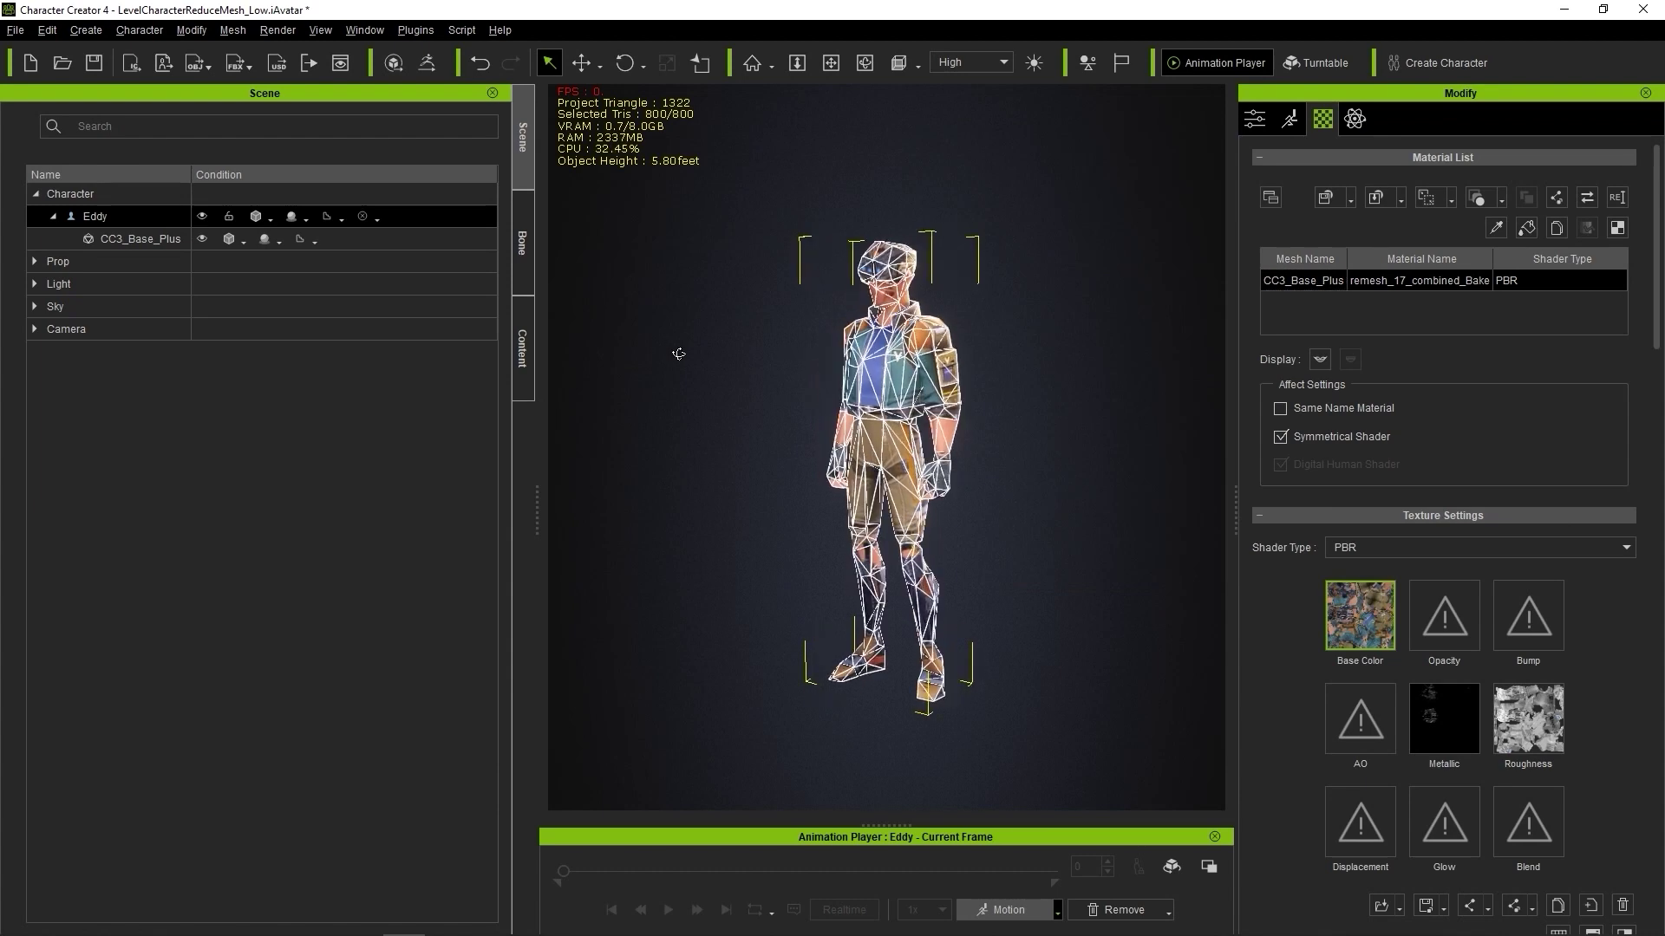
# Step: Return Eddy to shaded display and select bones CC_Base_Hip through CC_Base_R_Hand
pyautogui.click(274, 215)
pyautogui.click(299, 264)
pyautogui.click(520, 256)
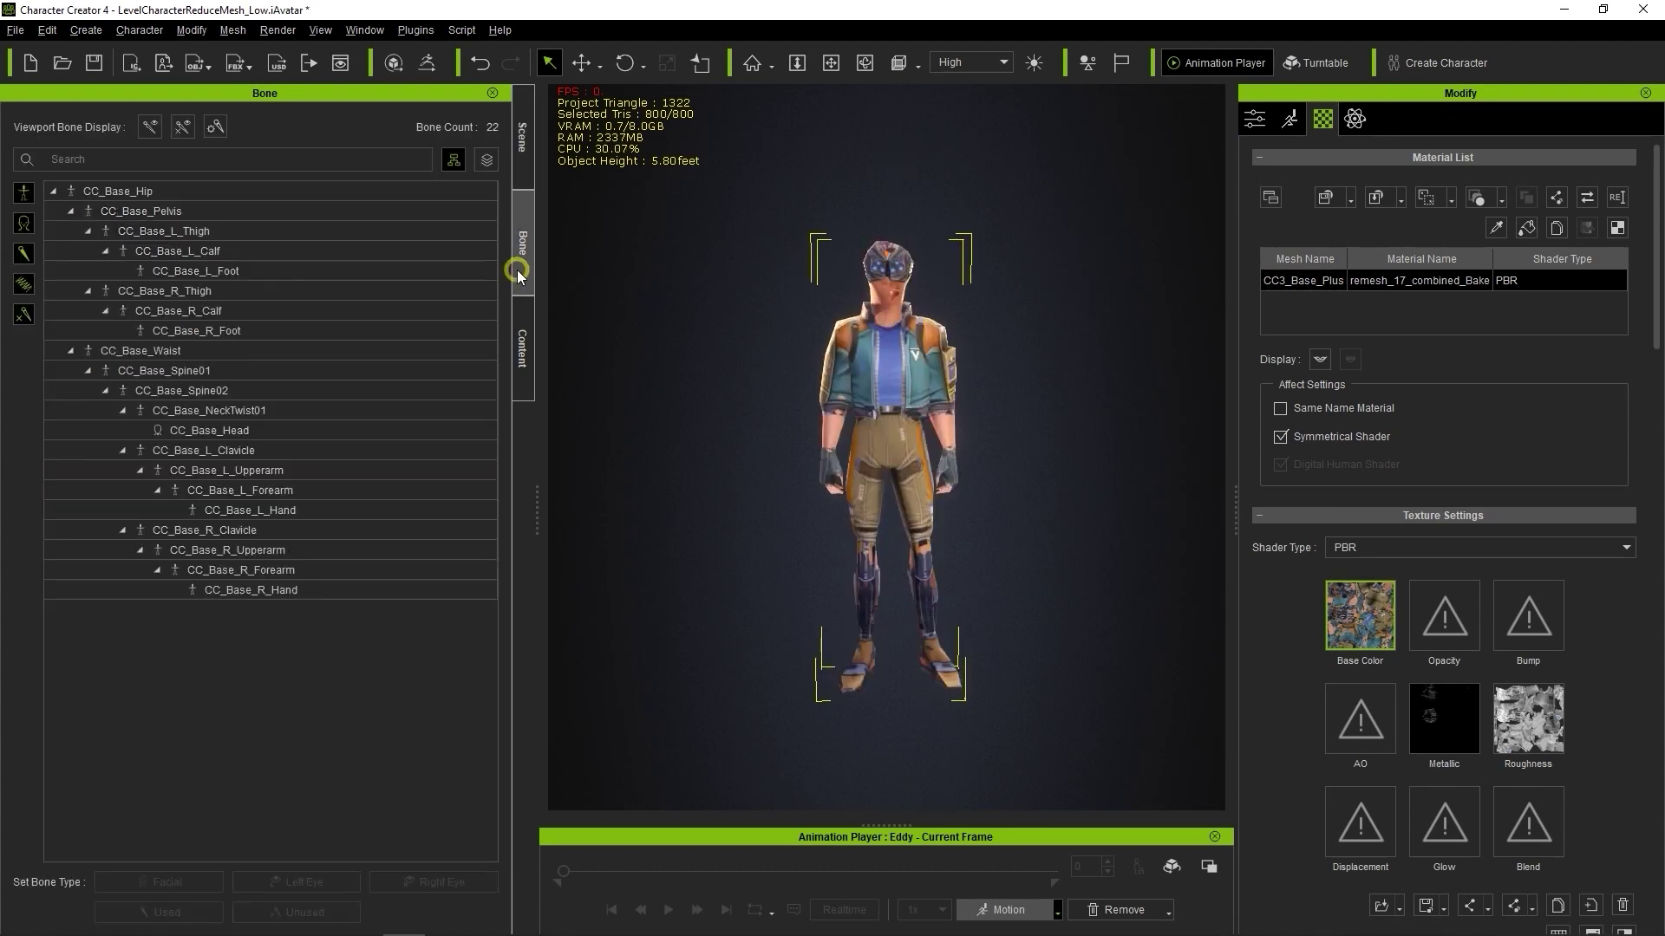
pyautogui.click(371, 189)
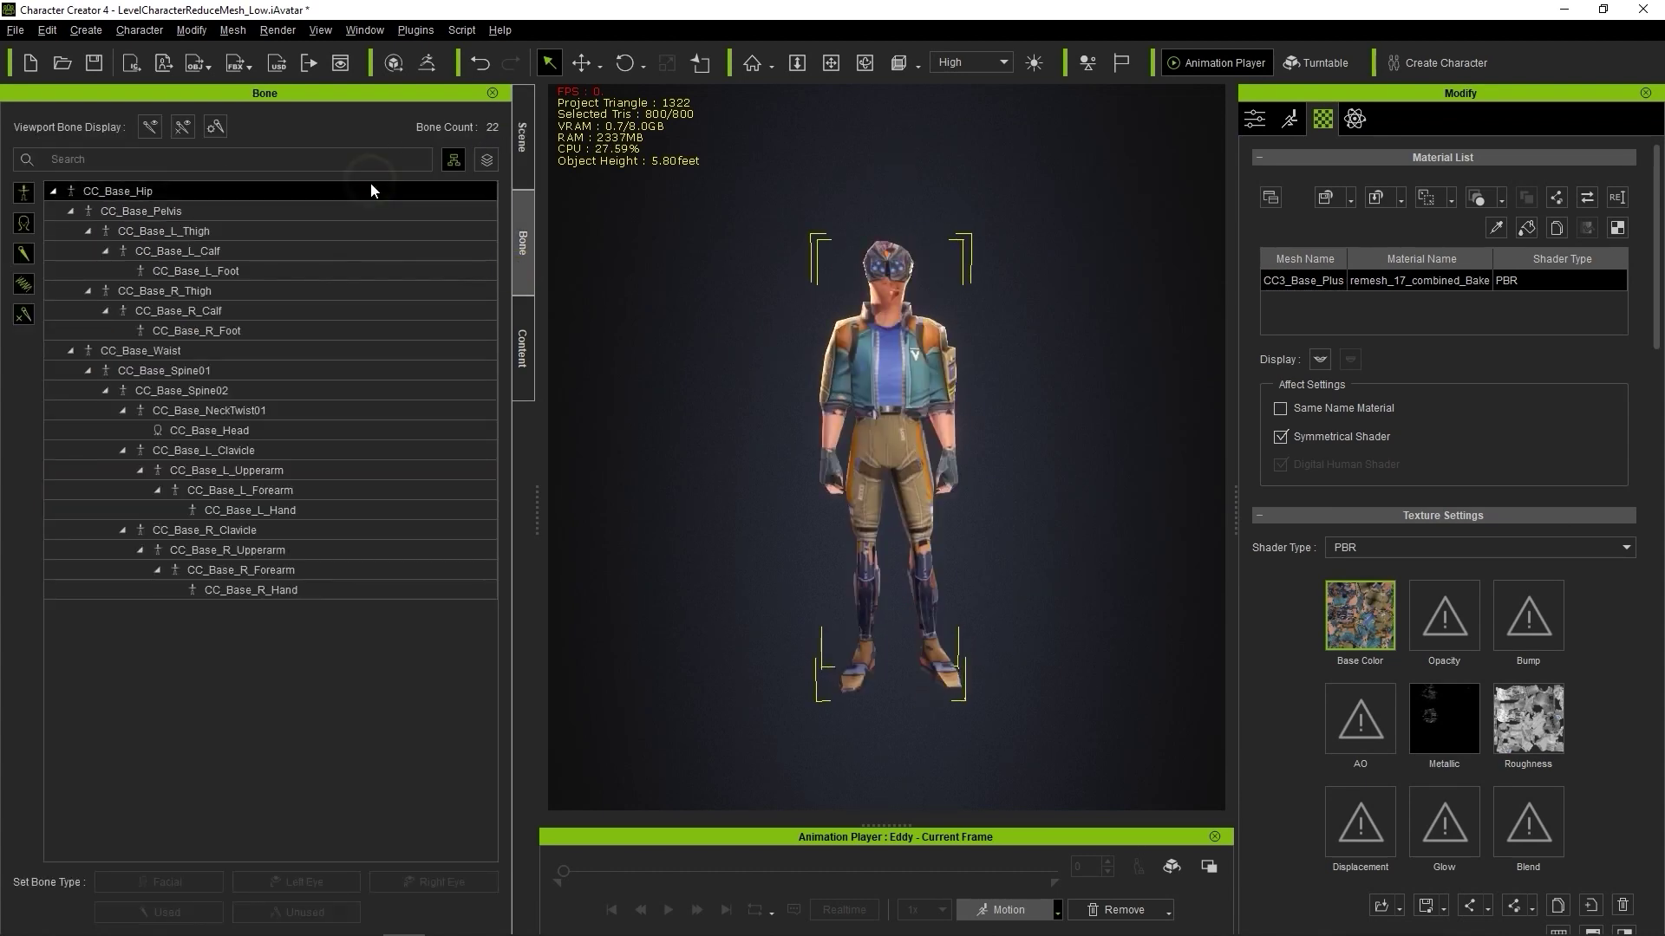
pyautogui.keyDown('shift'); pyautogui.click(326, 593); pyautogui.keyUp('shift')
pyautogui.scroll(3, 893, 416)
pyautogui.moveTo(893, 416)
pyautogui.mouseDown(button='right')
pyautogui.moveTo(980, 416)
pyautogui.moveTo(893, 416)
pyautogui.mouseUp(button='right')
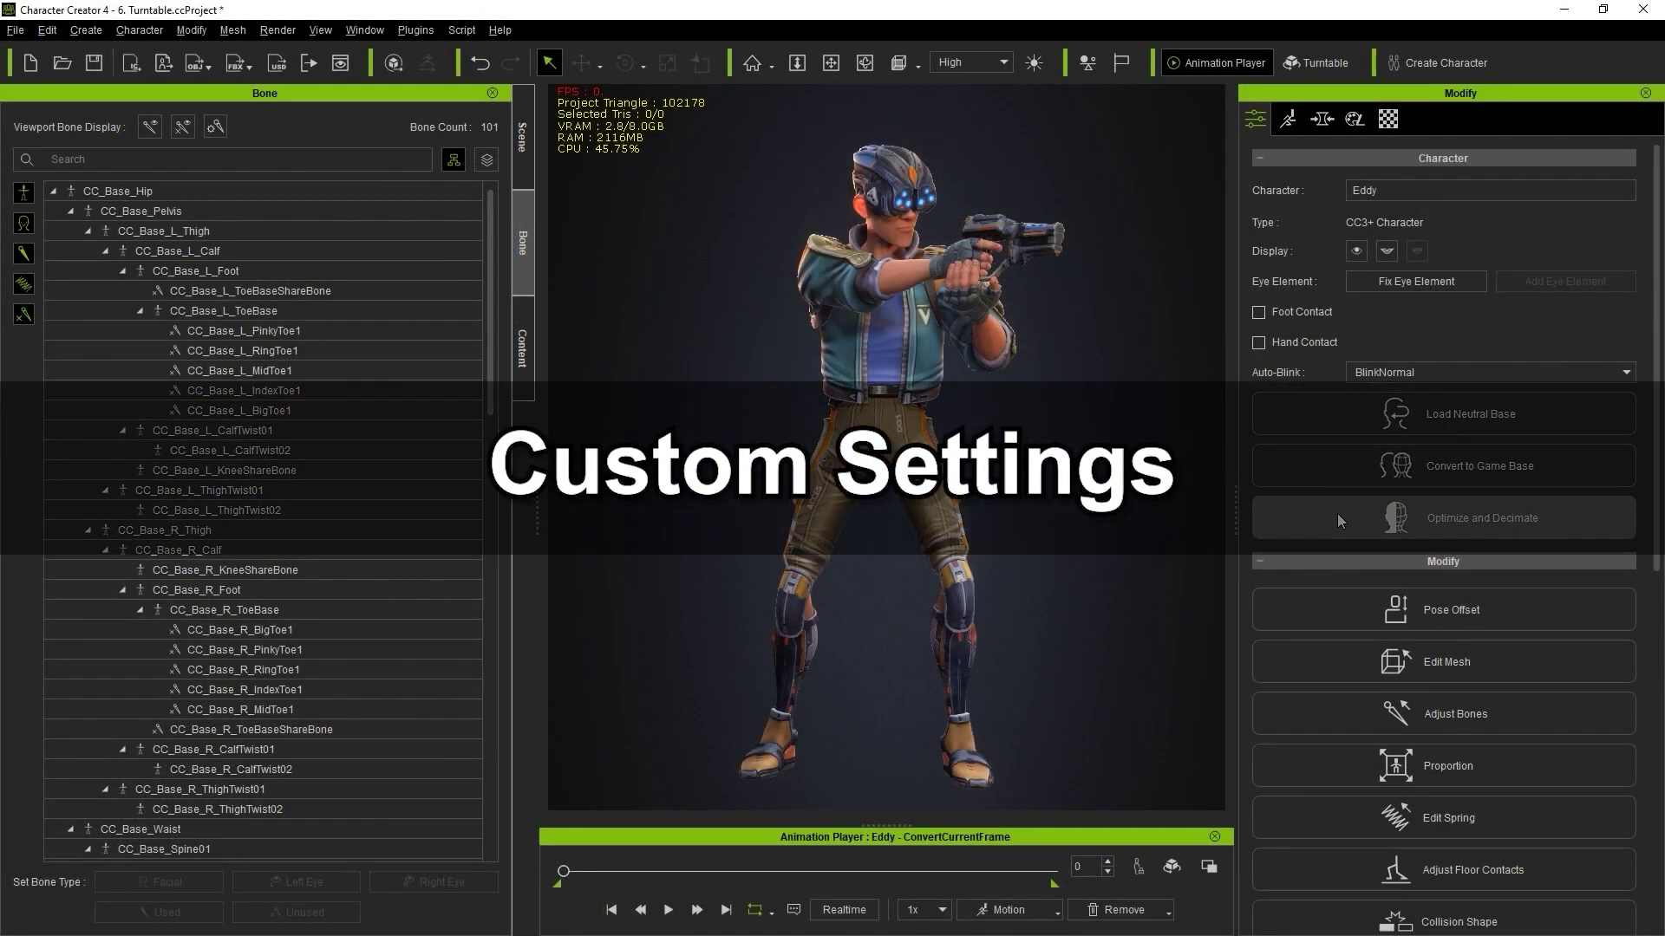
# Step: Choose the Custom LOD preset and review its Skeleton, Mesh, Texture and Facial settings
pyautogui.click(1337, 518)
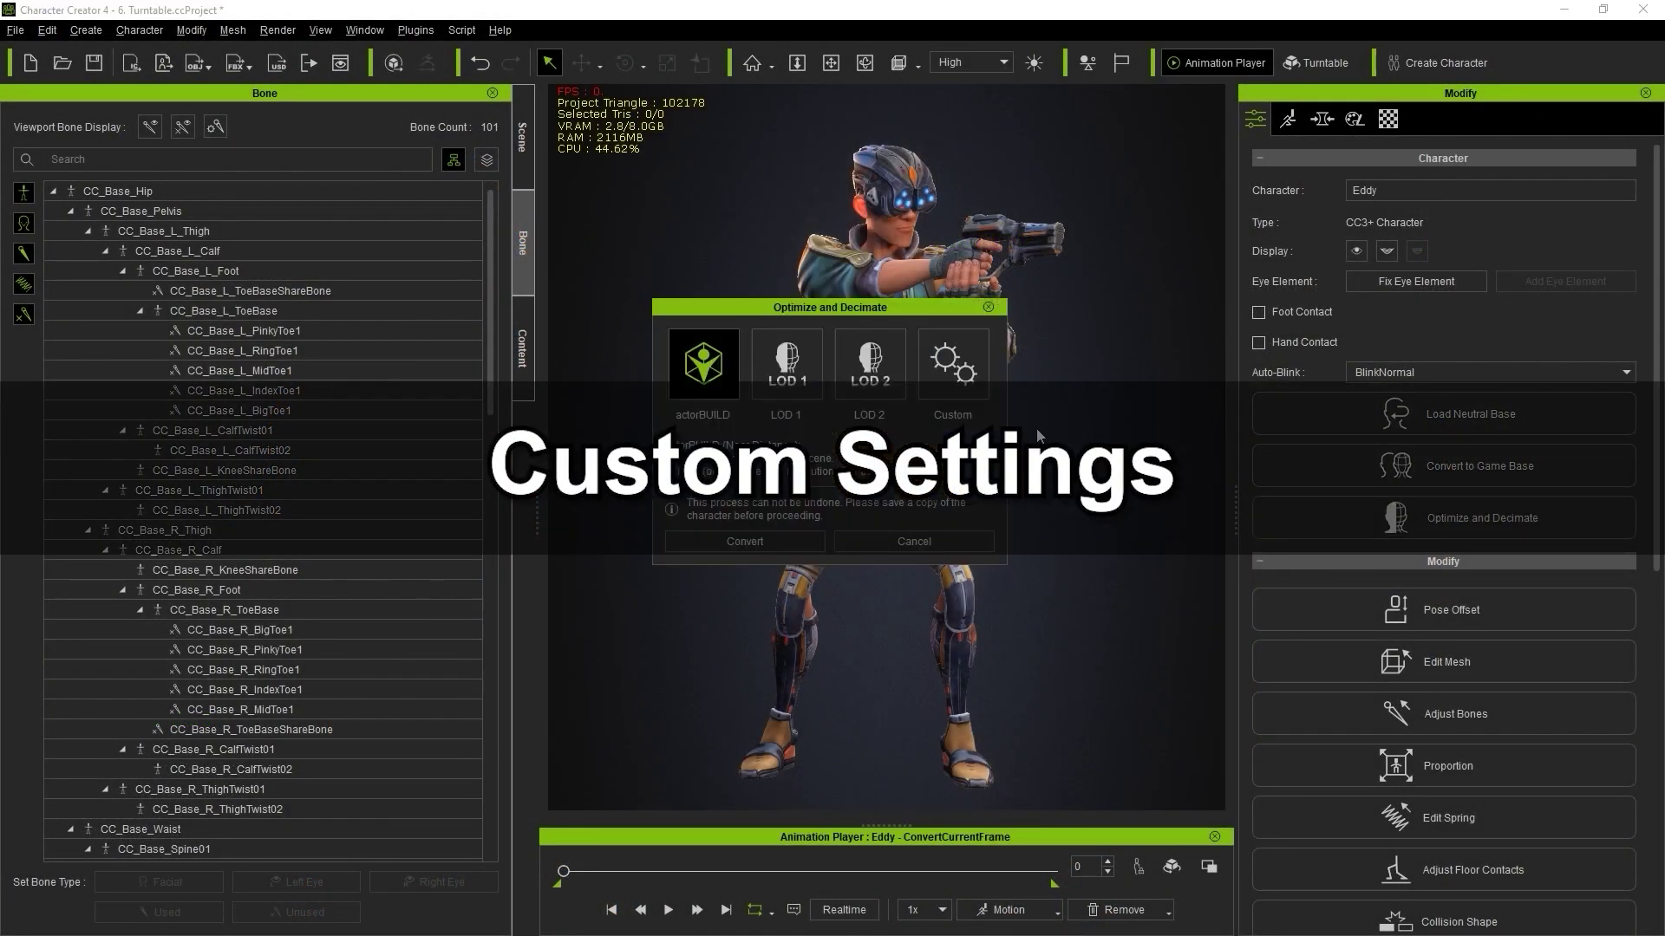
pyautogui.click(920, 367)
pyautogui.click(800, 535)
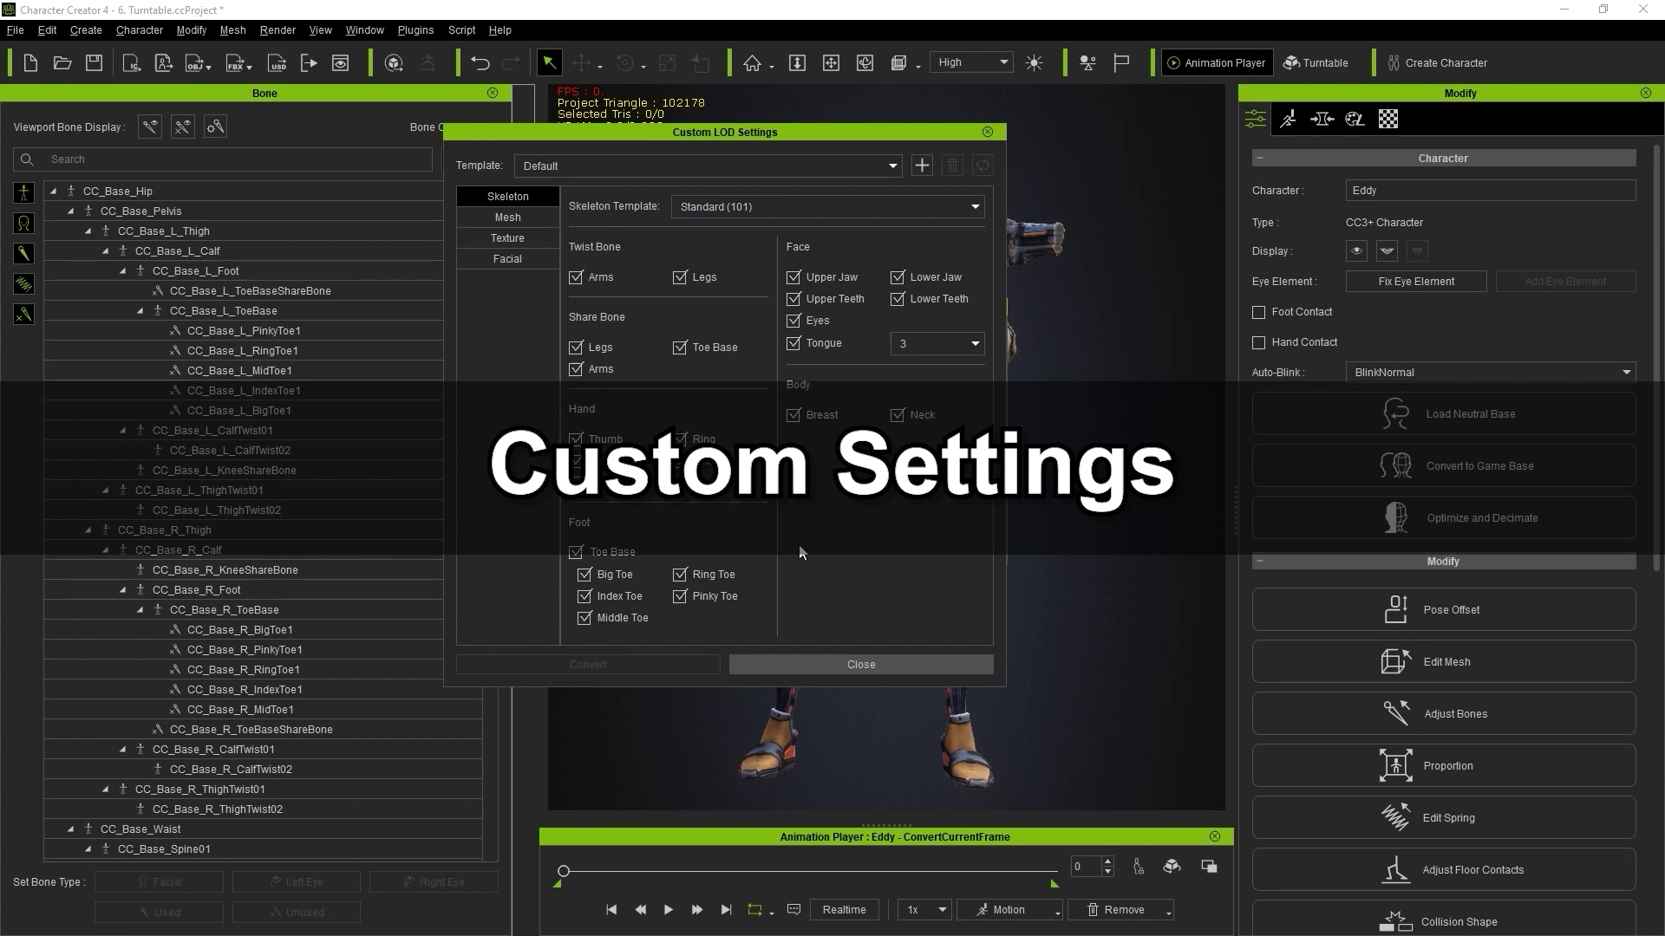
pyautogui.click(532, 199)
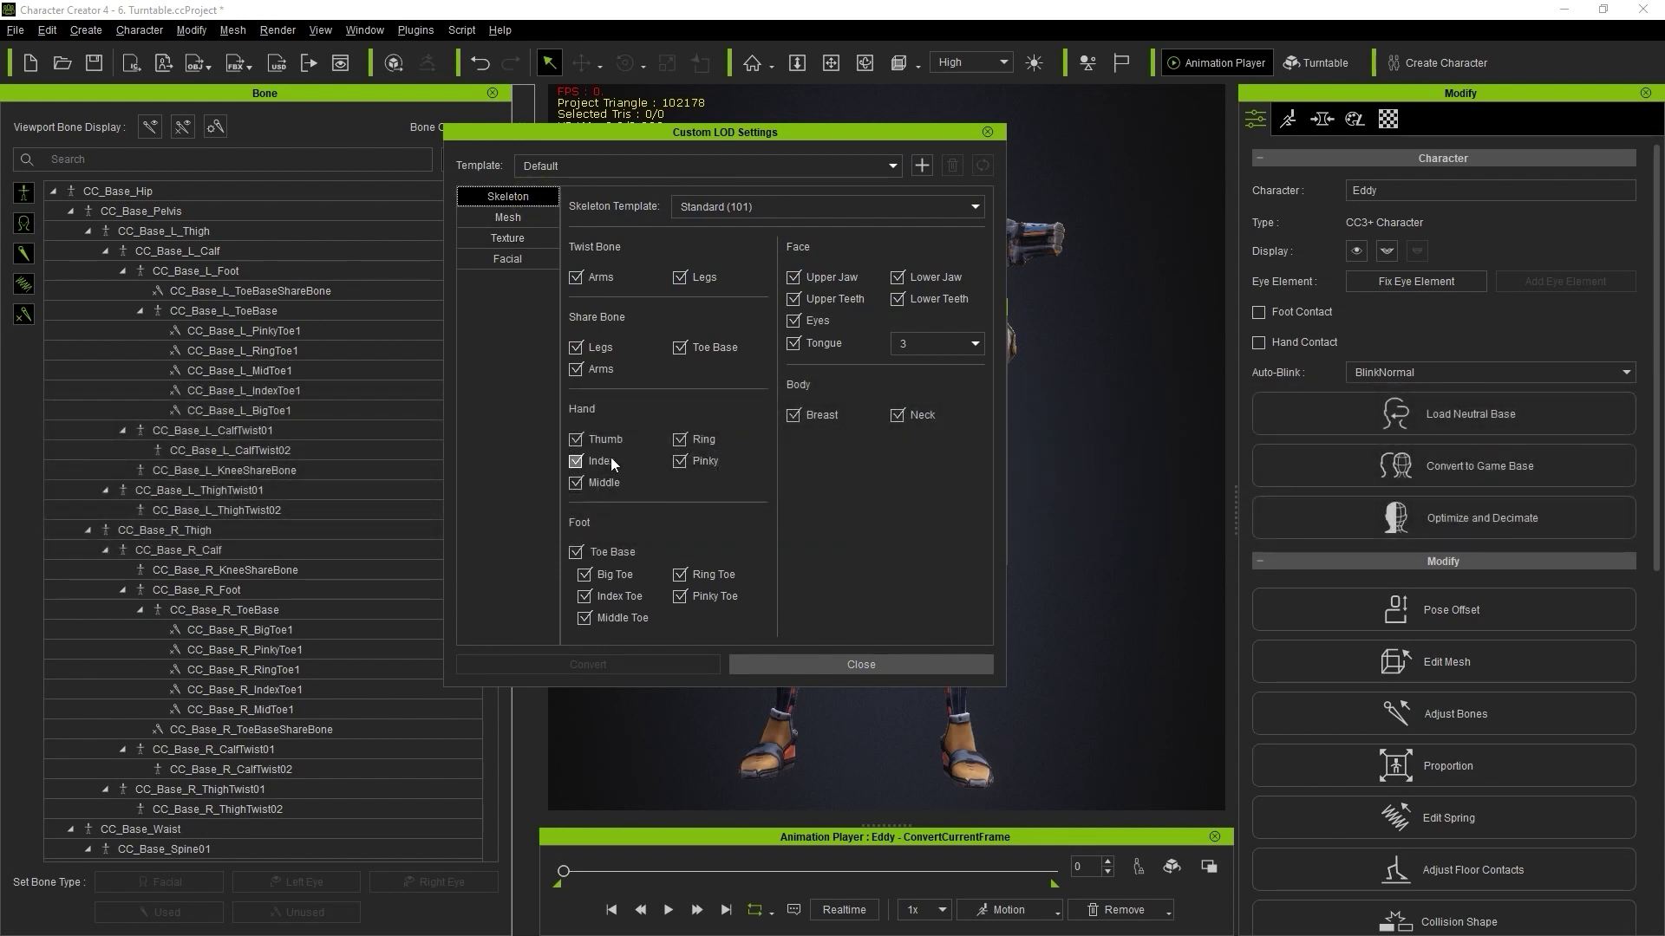
pyautogui.click(541, 216)
pyautogui.click(543, 237)
pyautogui.click(538, 257)
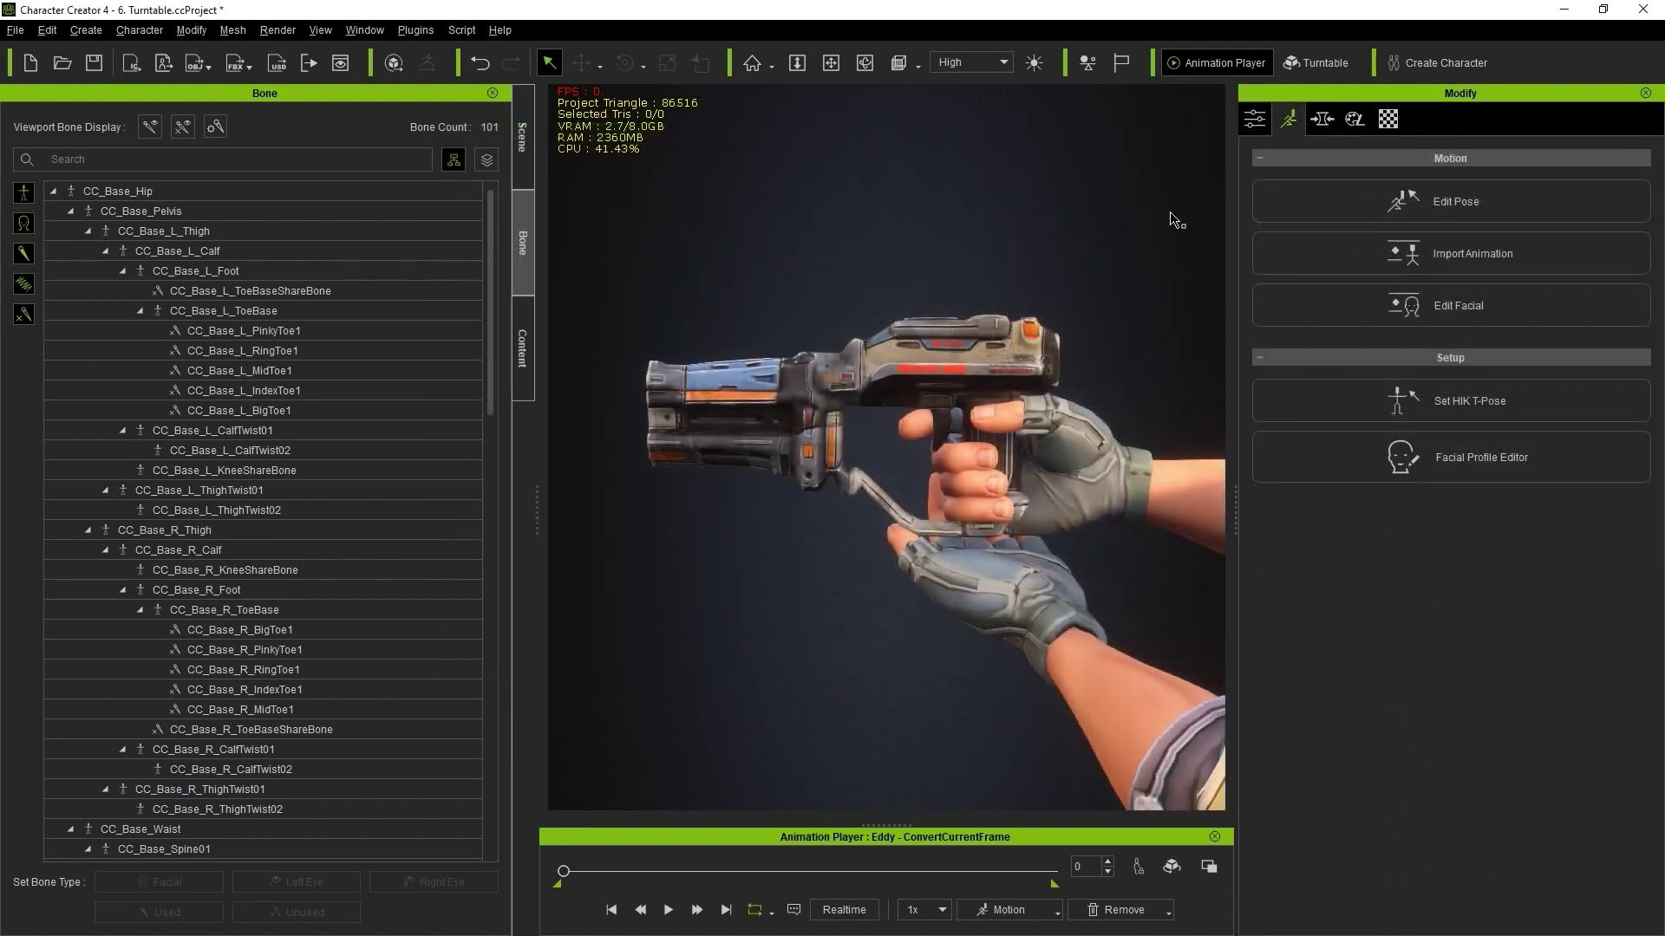
# Step: Zoom to the gun-gripping hands, show viewport bones, and inspect a left index finger bone
pyautogui.scroll(3, 1021, 444)
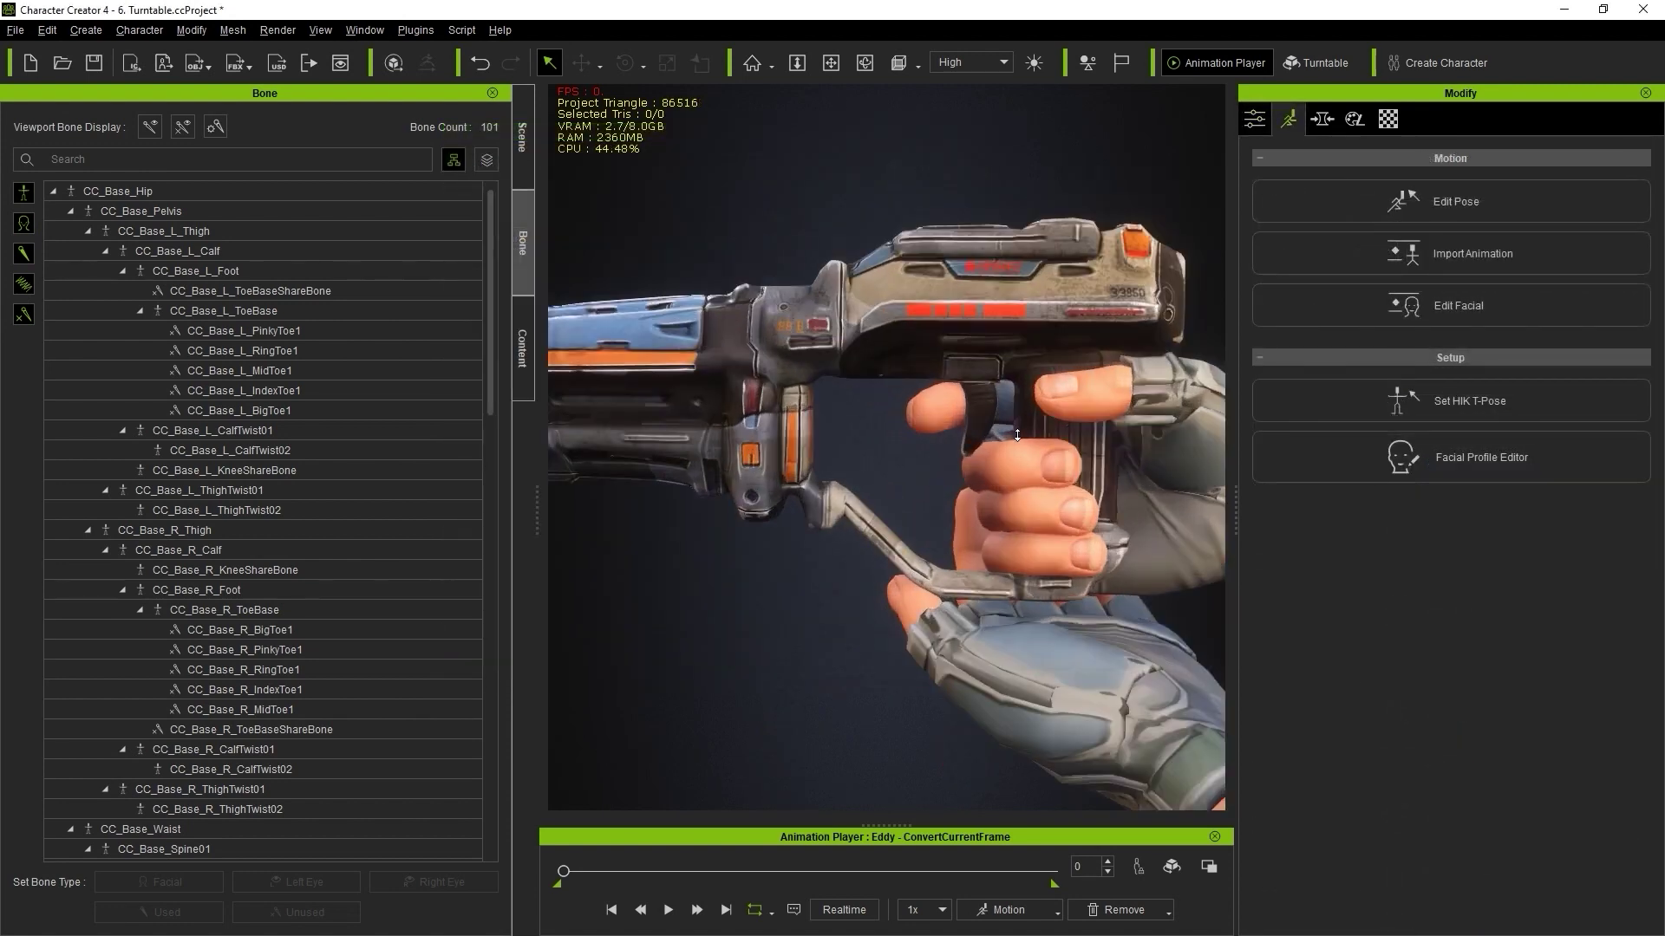
pyautogui.scroll(3, 808, 397)
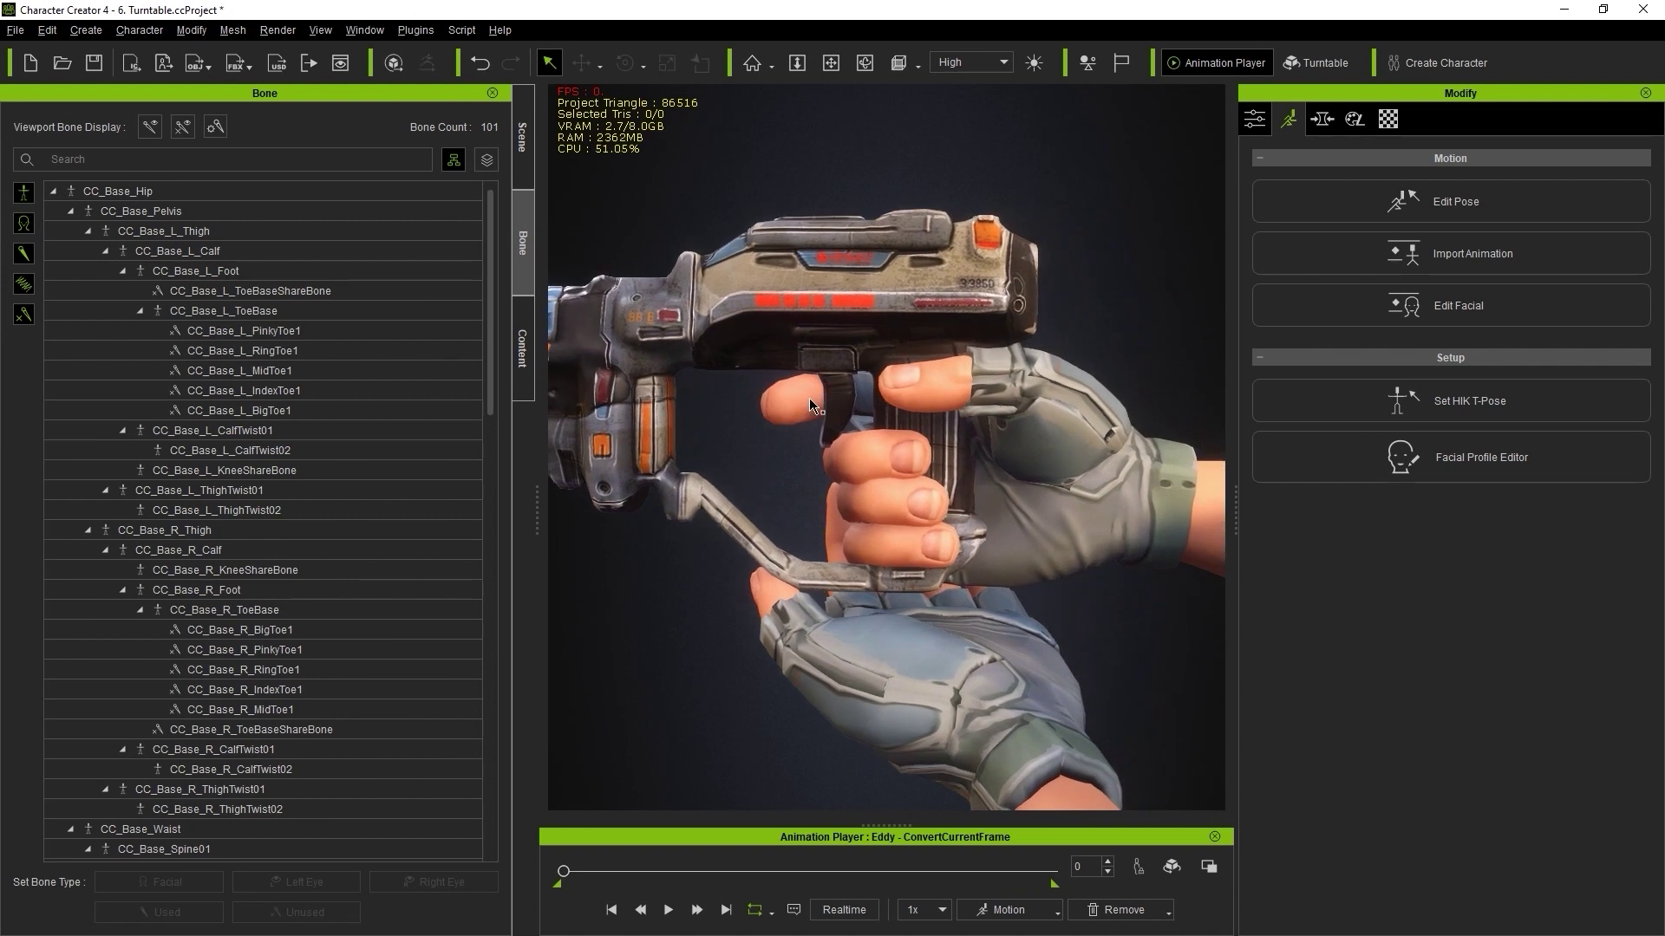
pyautogui.click(149, 128)
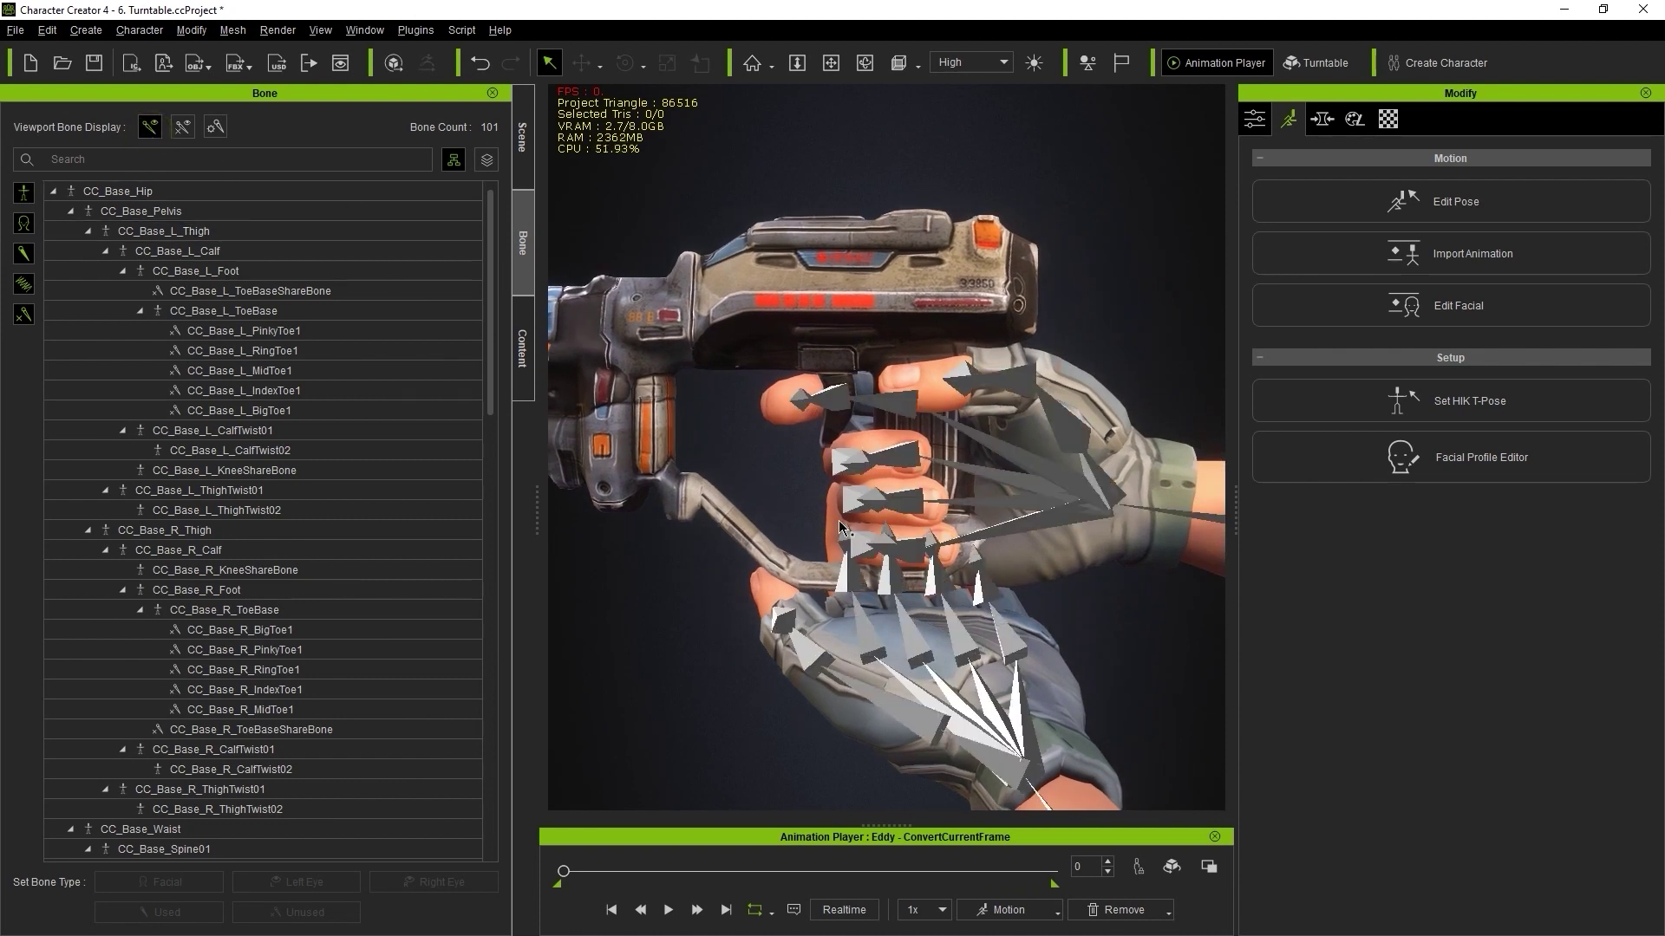
pyautogui.click(1366, 220)
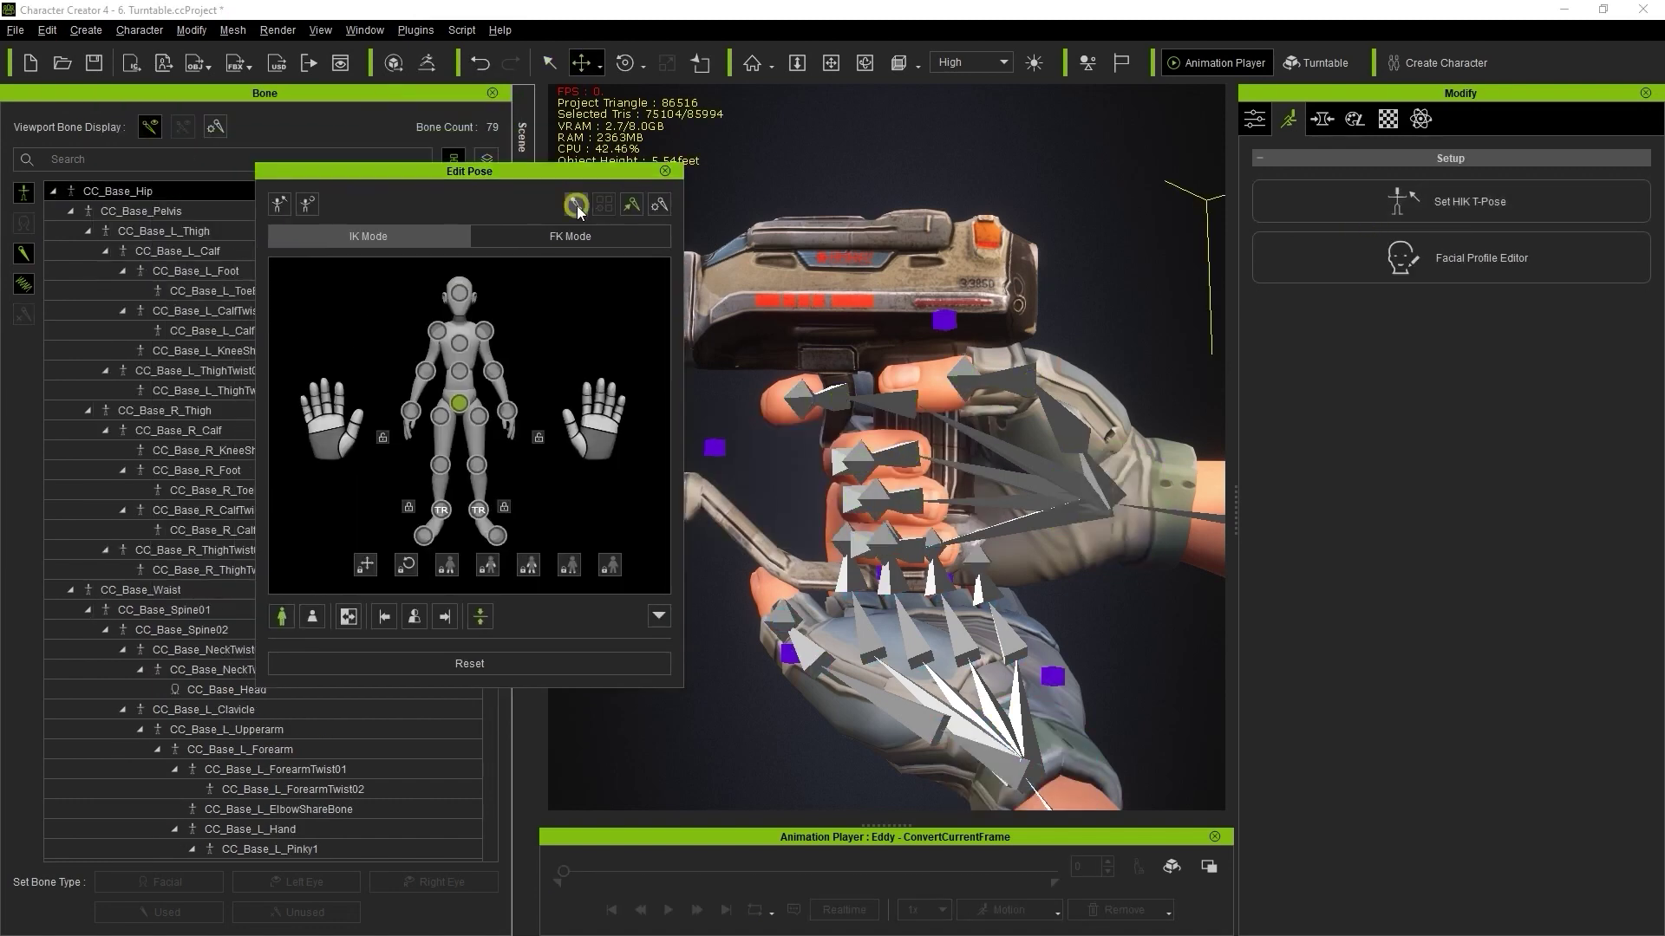
pyautogui.click(339, 391)
pyautogui.press('Escape')
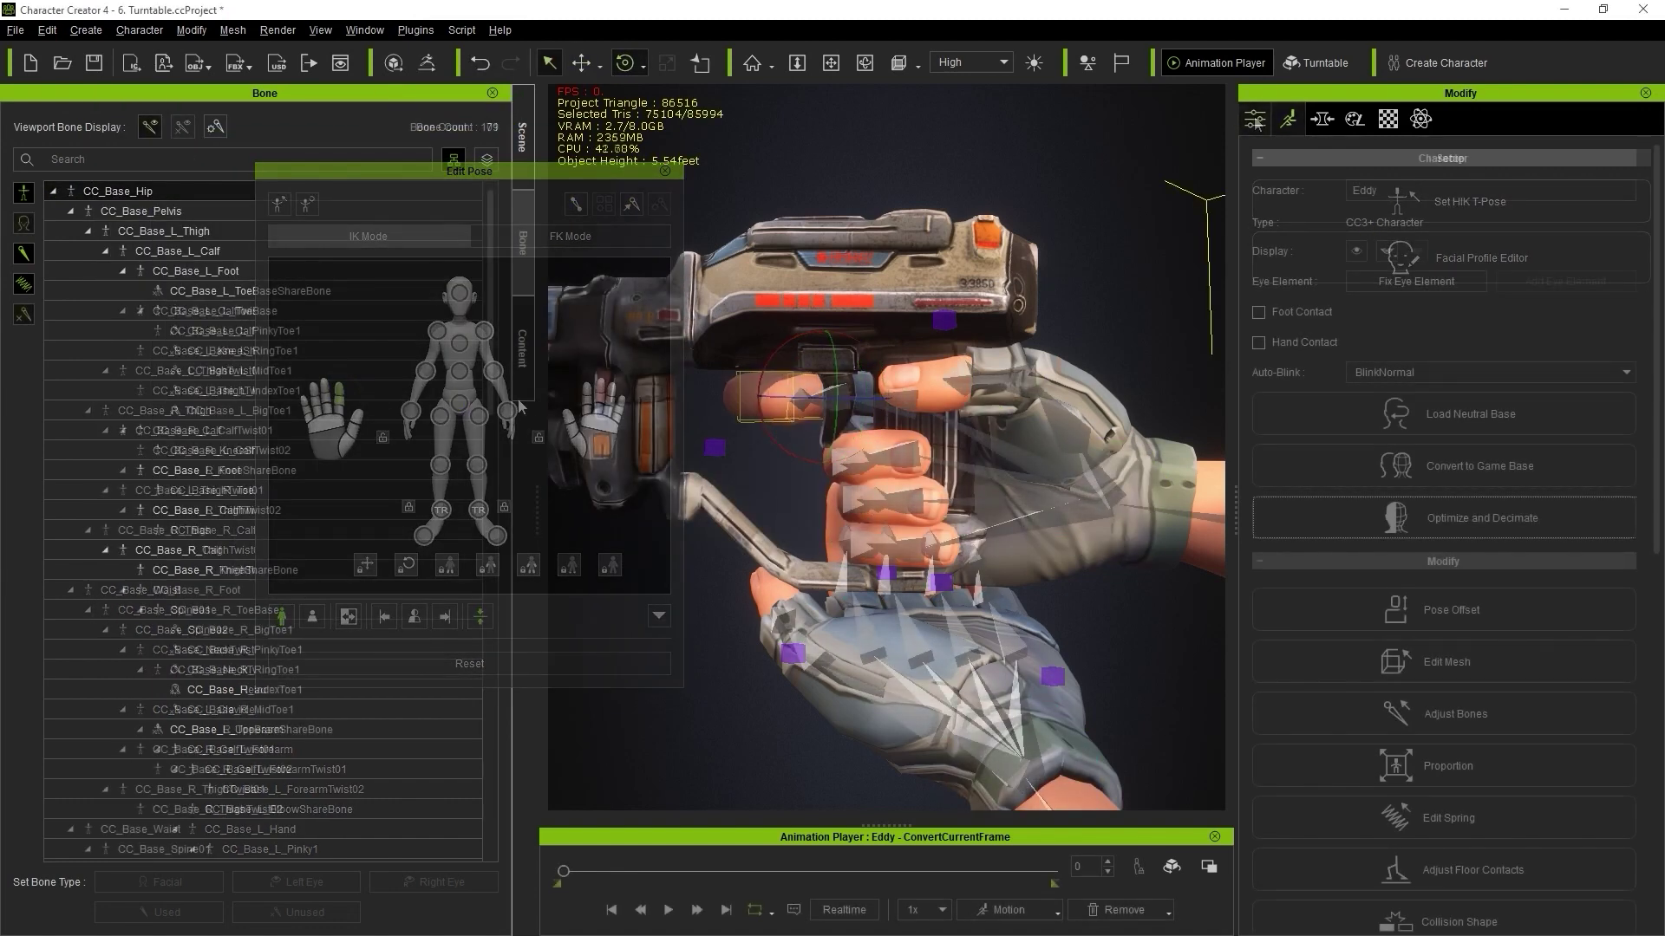
# Step: Start a Custom LOD and uncheck the Thumb, Ring, Pinky and Middle finger bones
pyautogui.click(1404, 518)
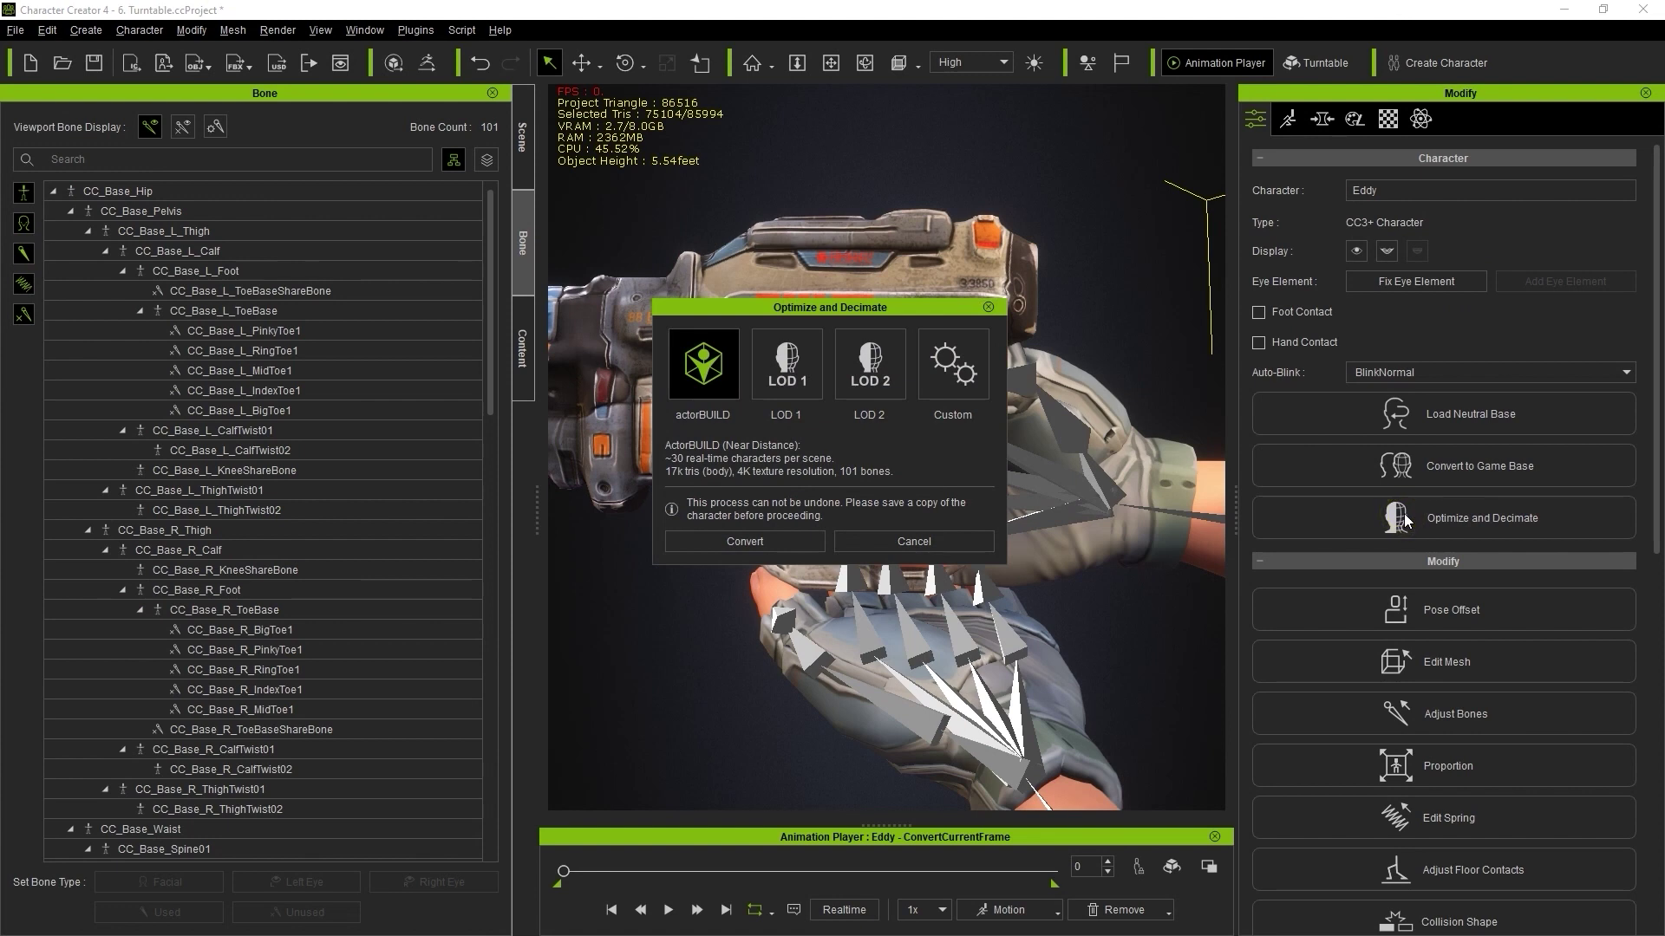
pyautogui.click(955, 359)
pyautogui.click(799, 538)
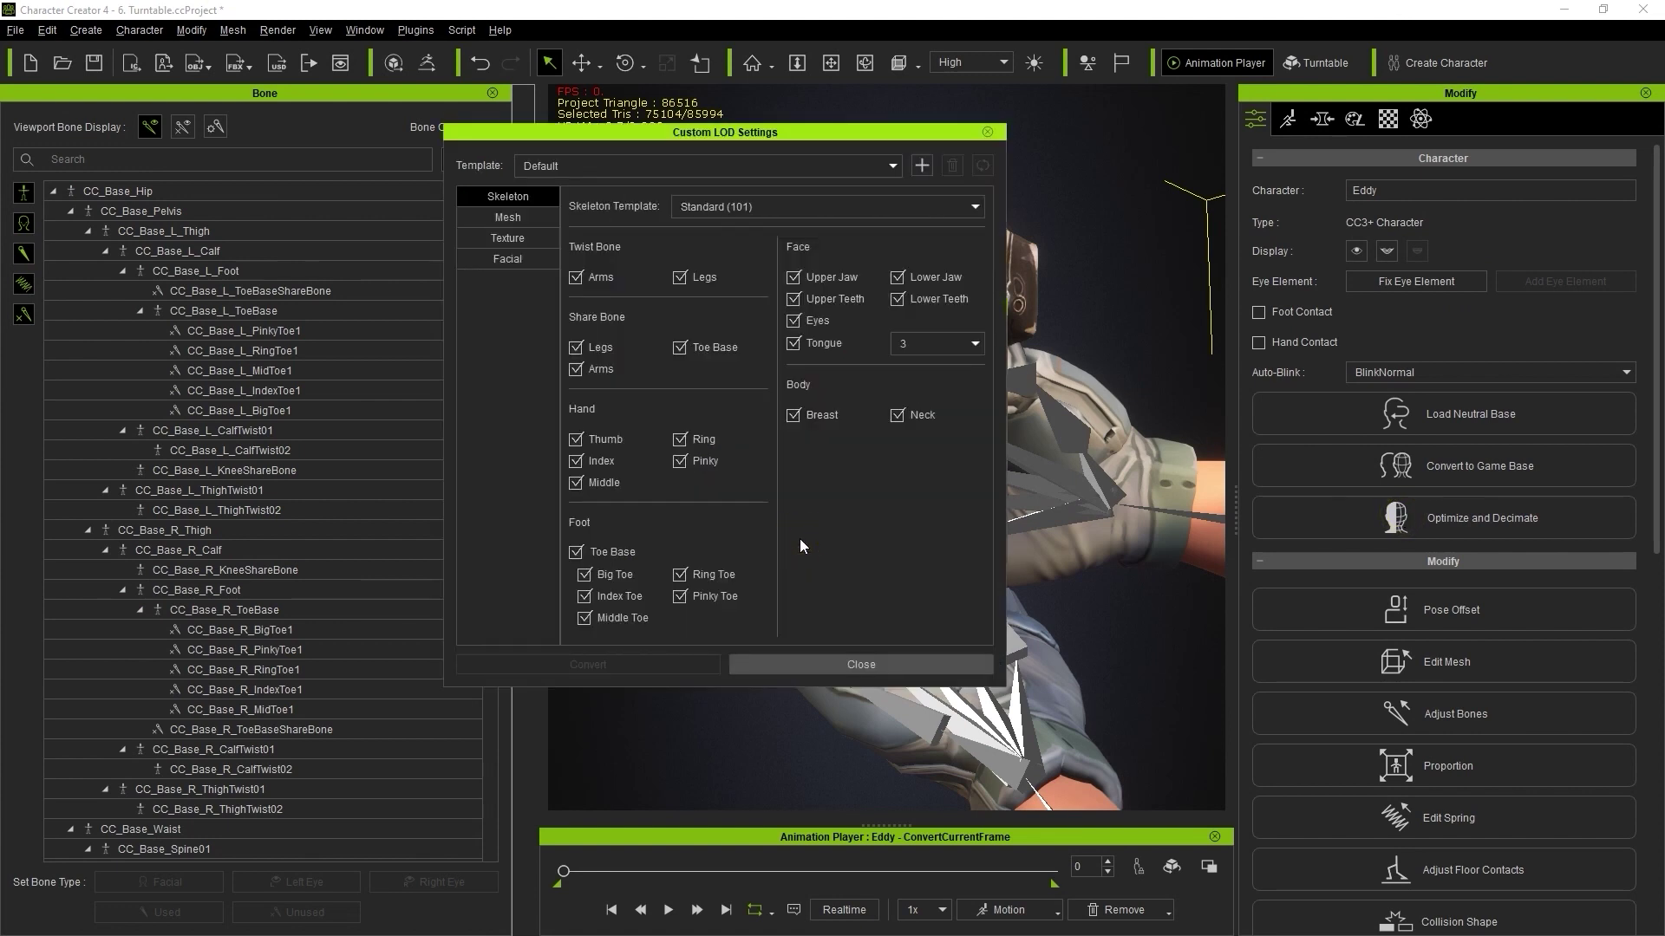
pyautogui.click(576, 439)
pyautogui.click(679, 440)
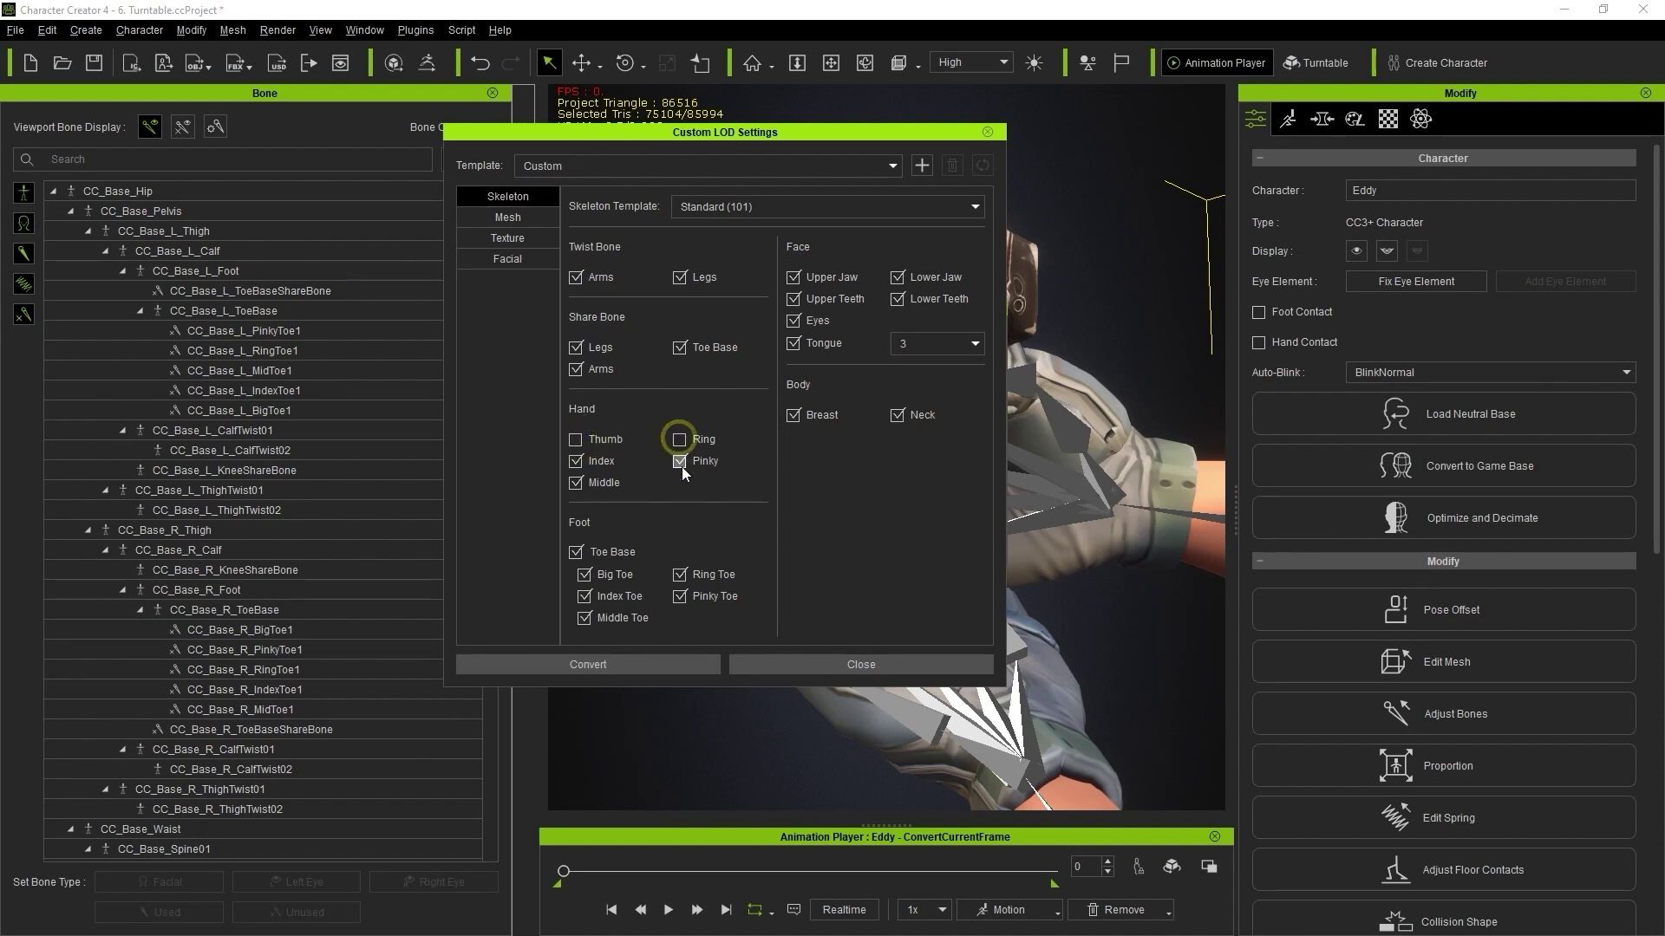
pyautogui.click(680, 461)
pyautogui.click(576, 484)
# Step: Keep the Current static hand shape, check texture and facial options, and convert
pyautogui.click(529, 211)
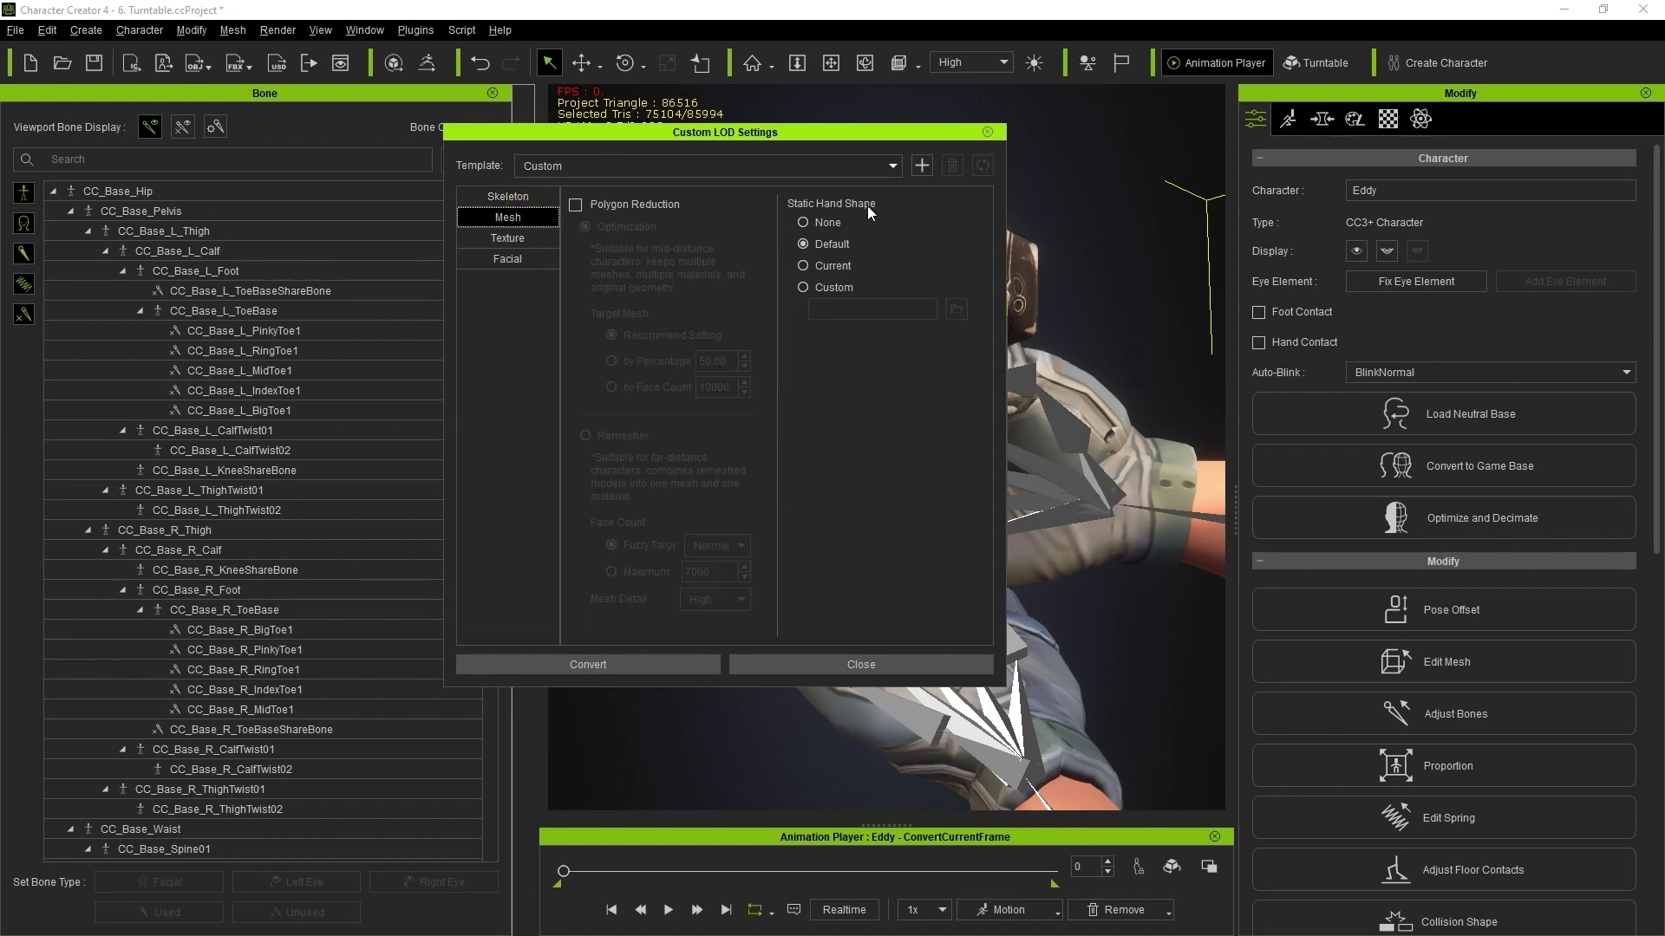
pyautogui.moveTo(858, 132); pyautogui.dragTo(489, 131)
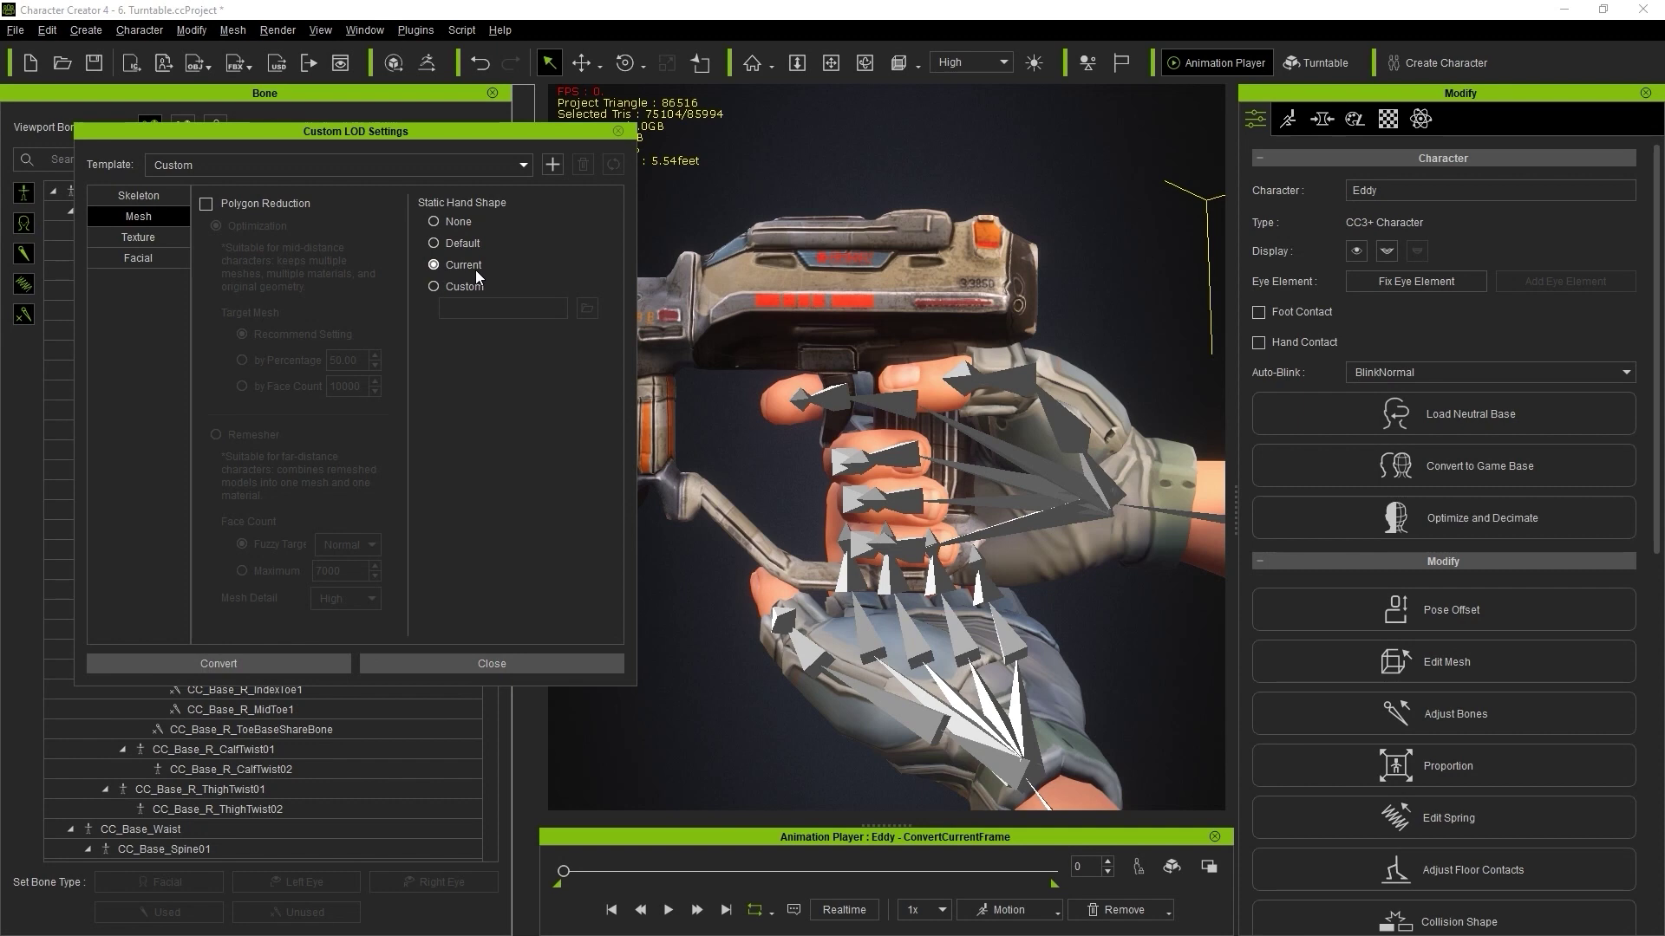
pyautogui.click(142, 242)
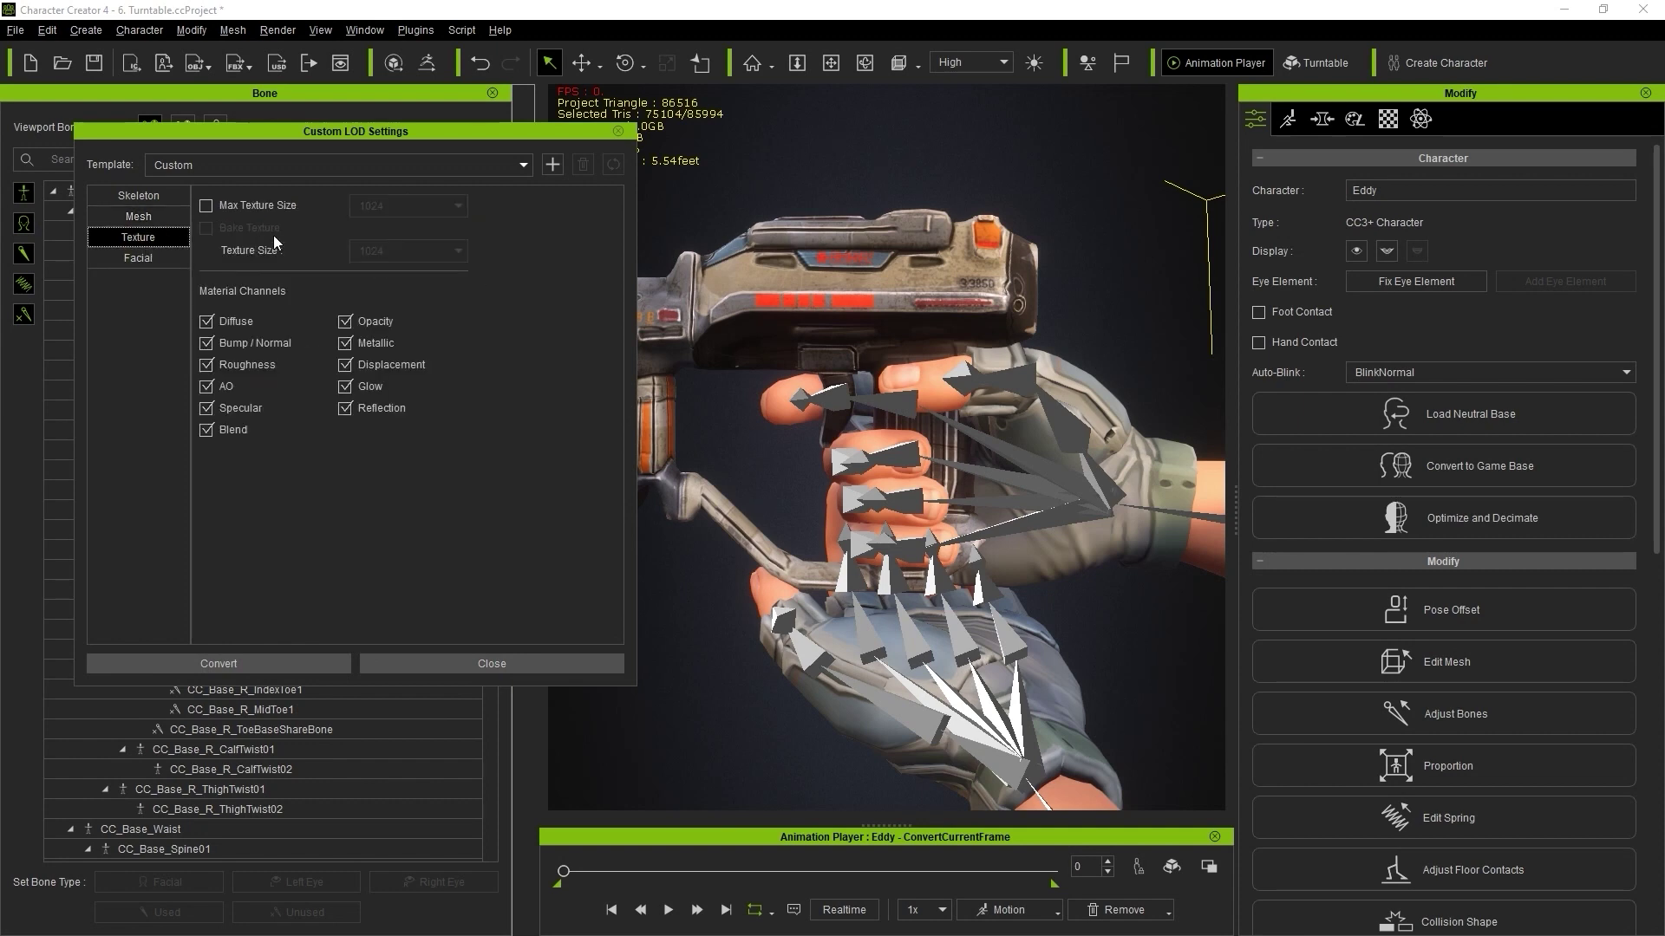
pyautogui.click(159, 258)
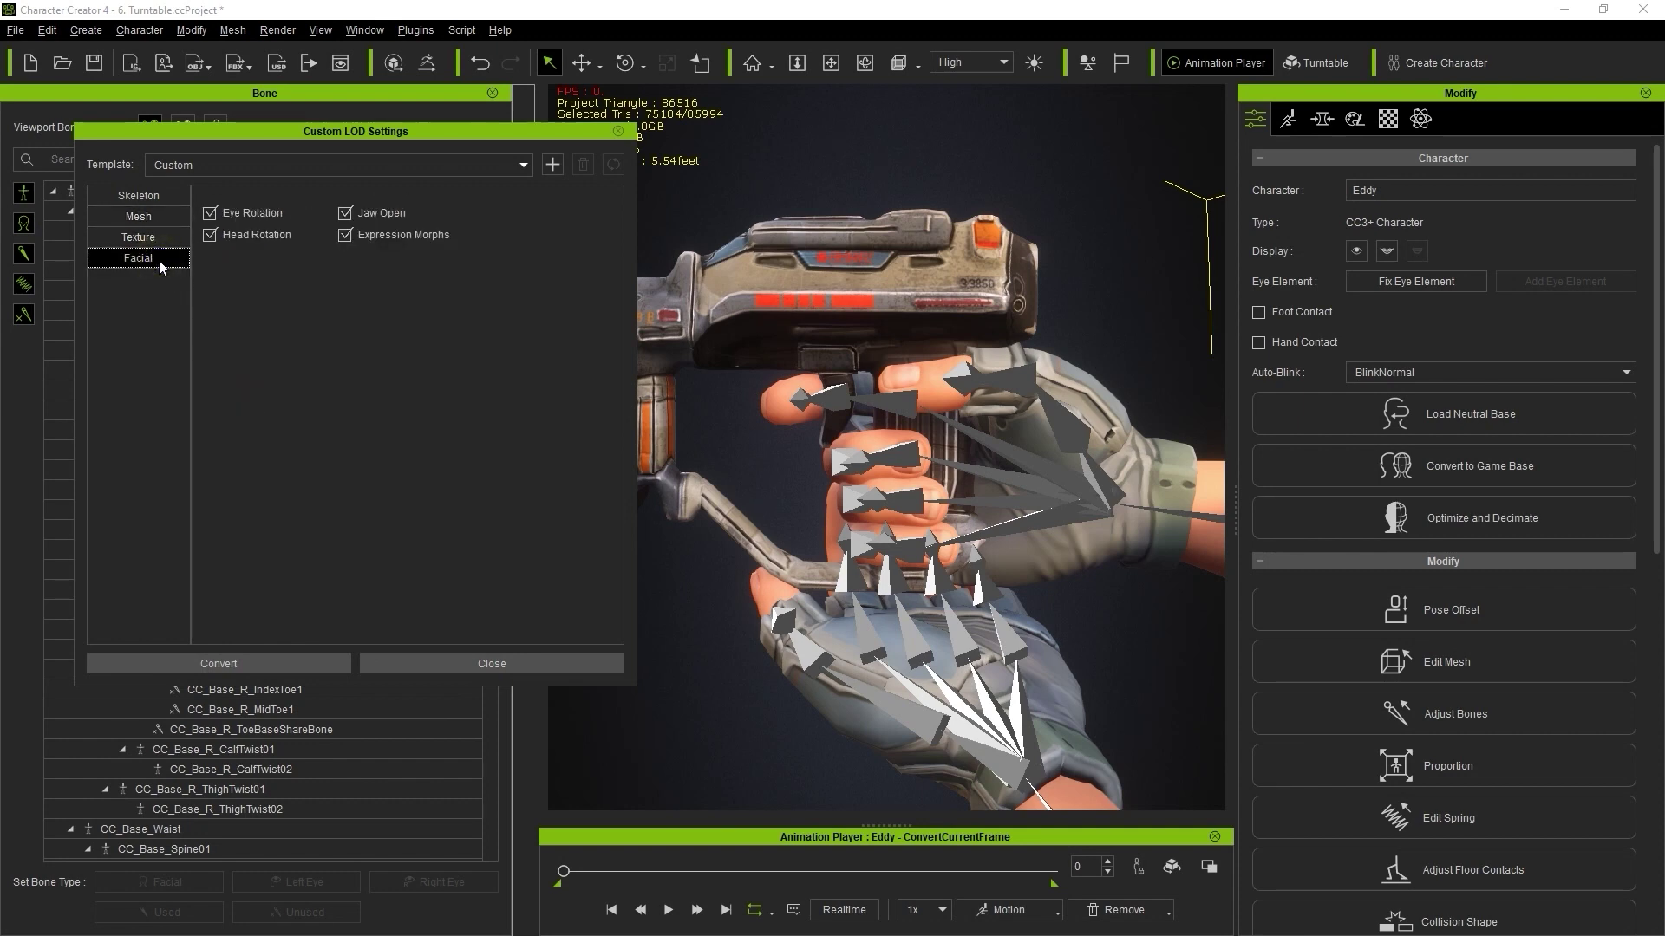
pyautogui.click(290, 662)
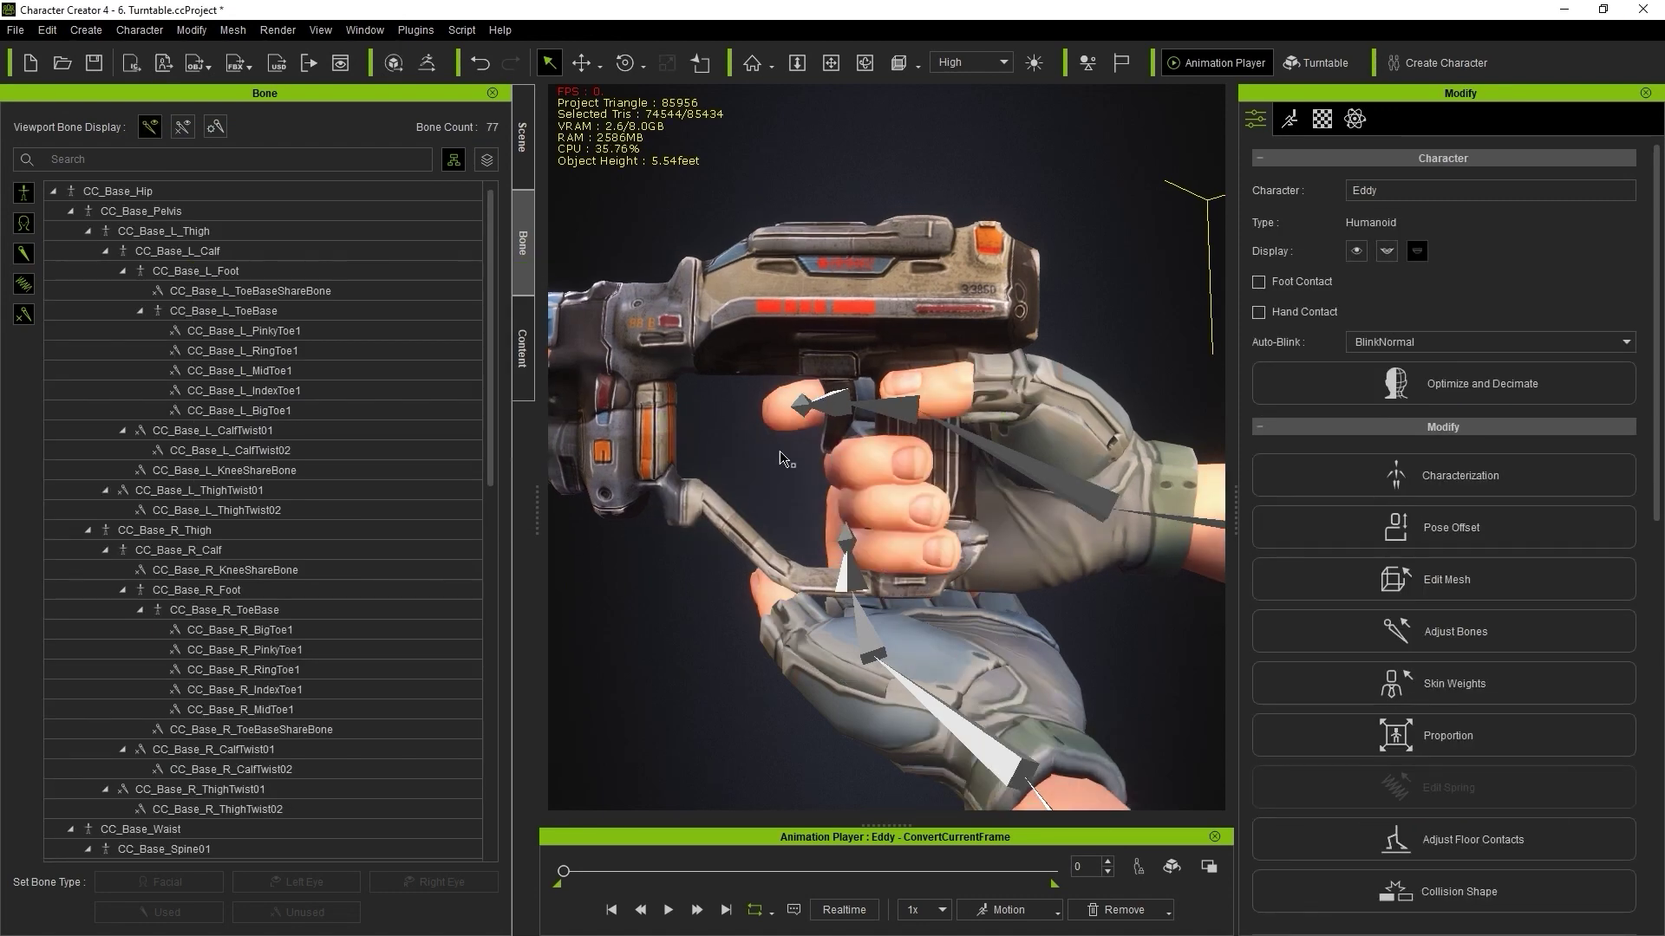
# Step: Open Edit Pose on the custom-LOD Eddy, then select and deselect the left hand
pyautogui.moveTo(786, 460); pyautogui.dragTo(613, 521, button='right')
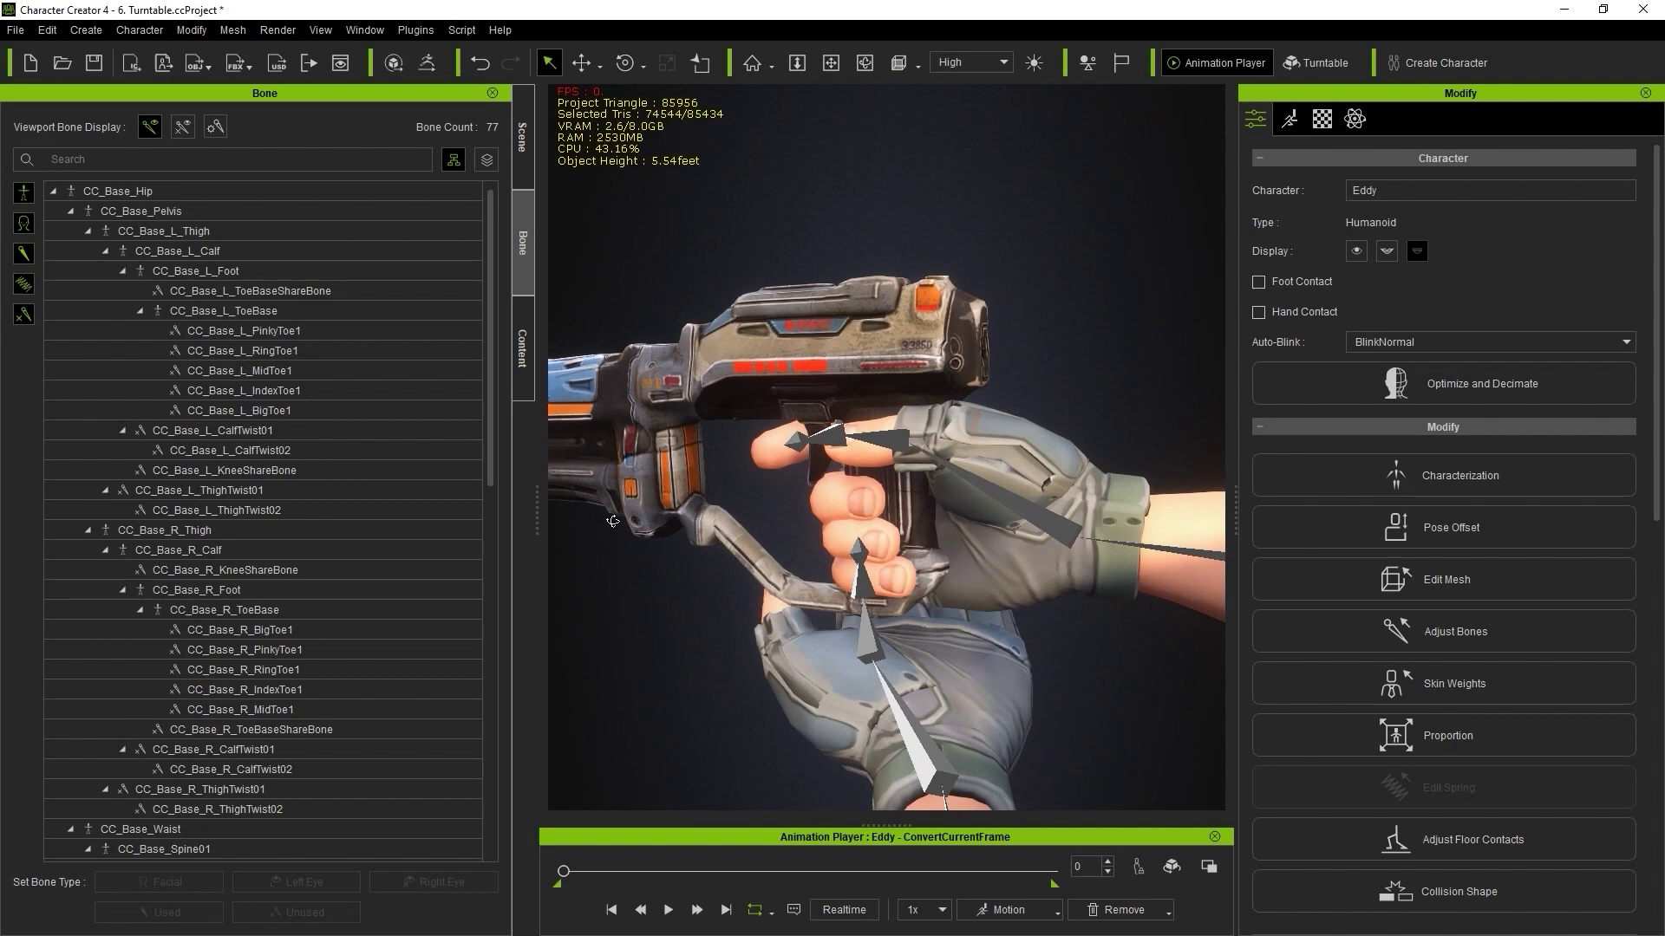
pyautogui.click(1292, 120)
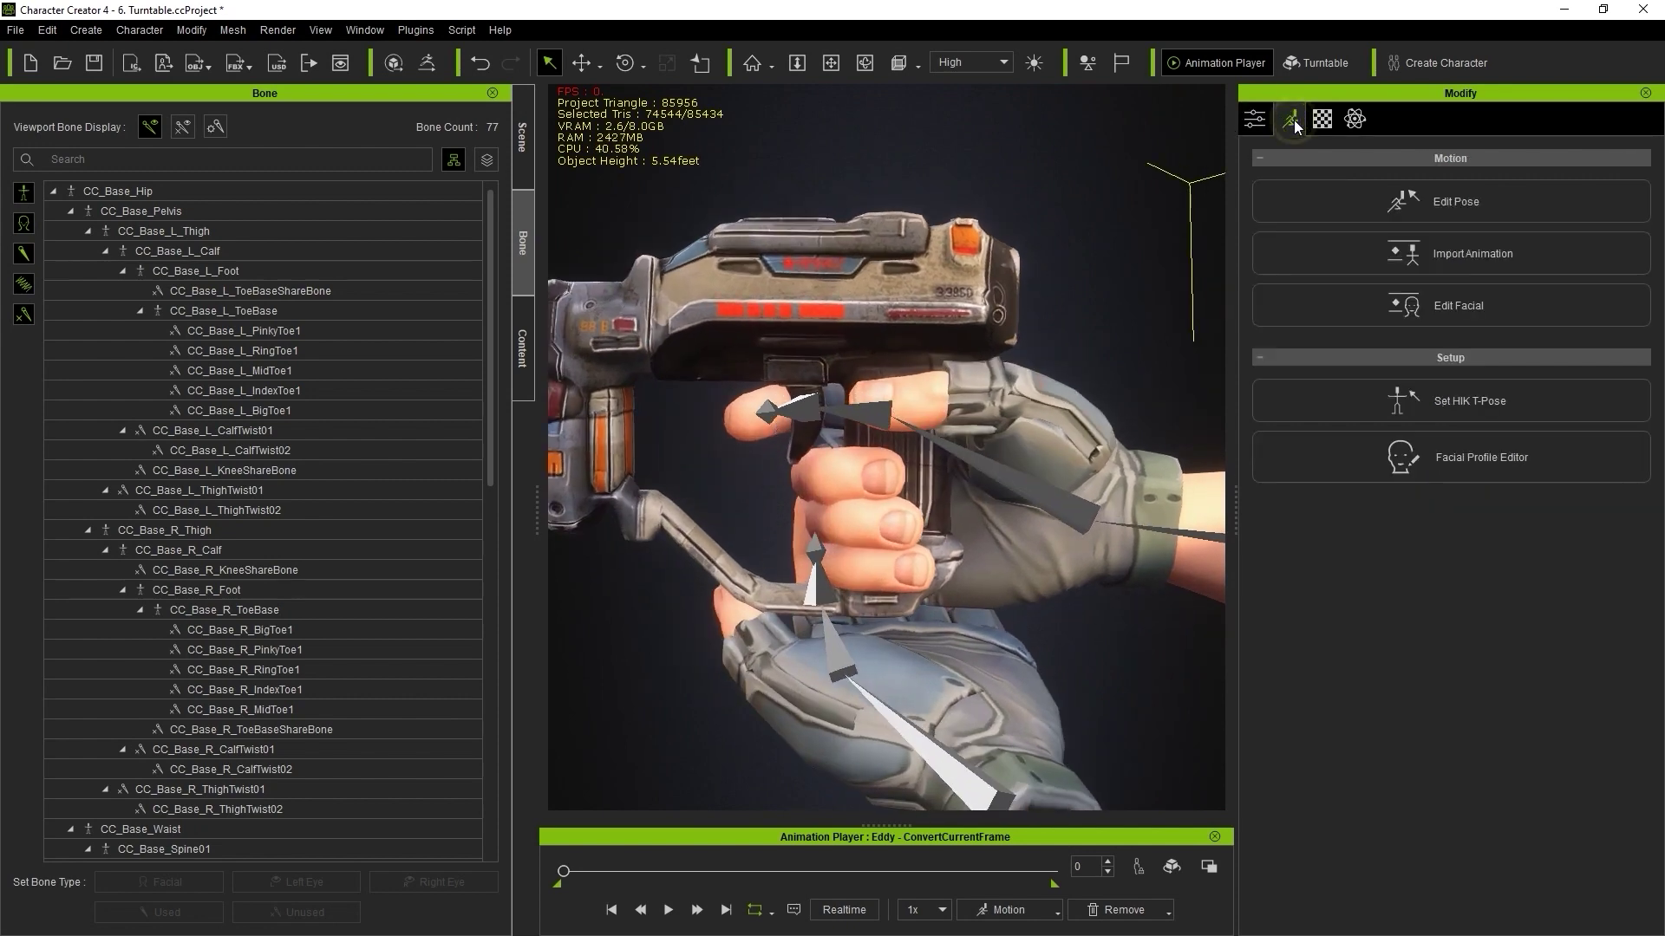
pyautogui.click(1339, 201)
pyautogui.moveTo(527, 179); pyautogui.dragTo(433, 163)
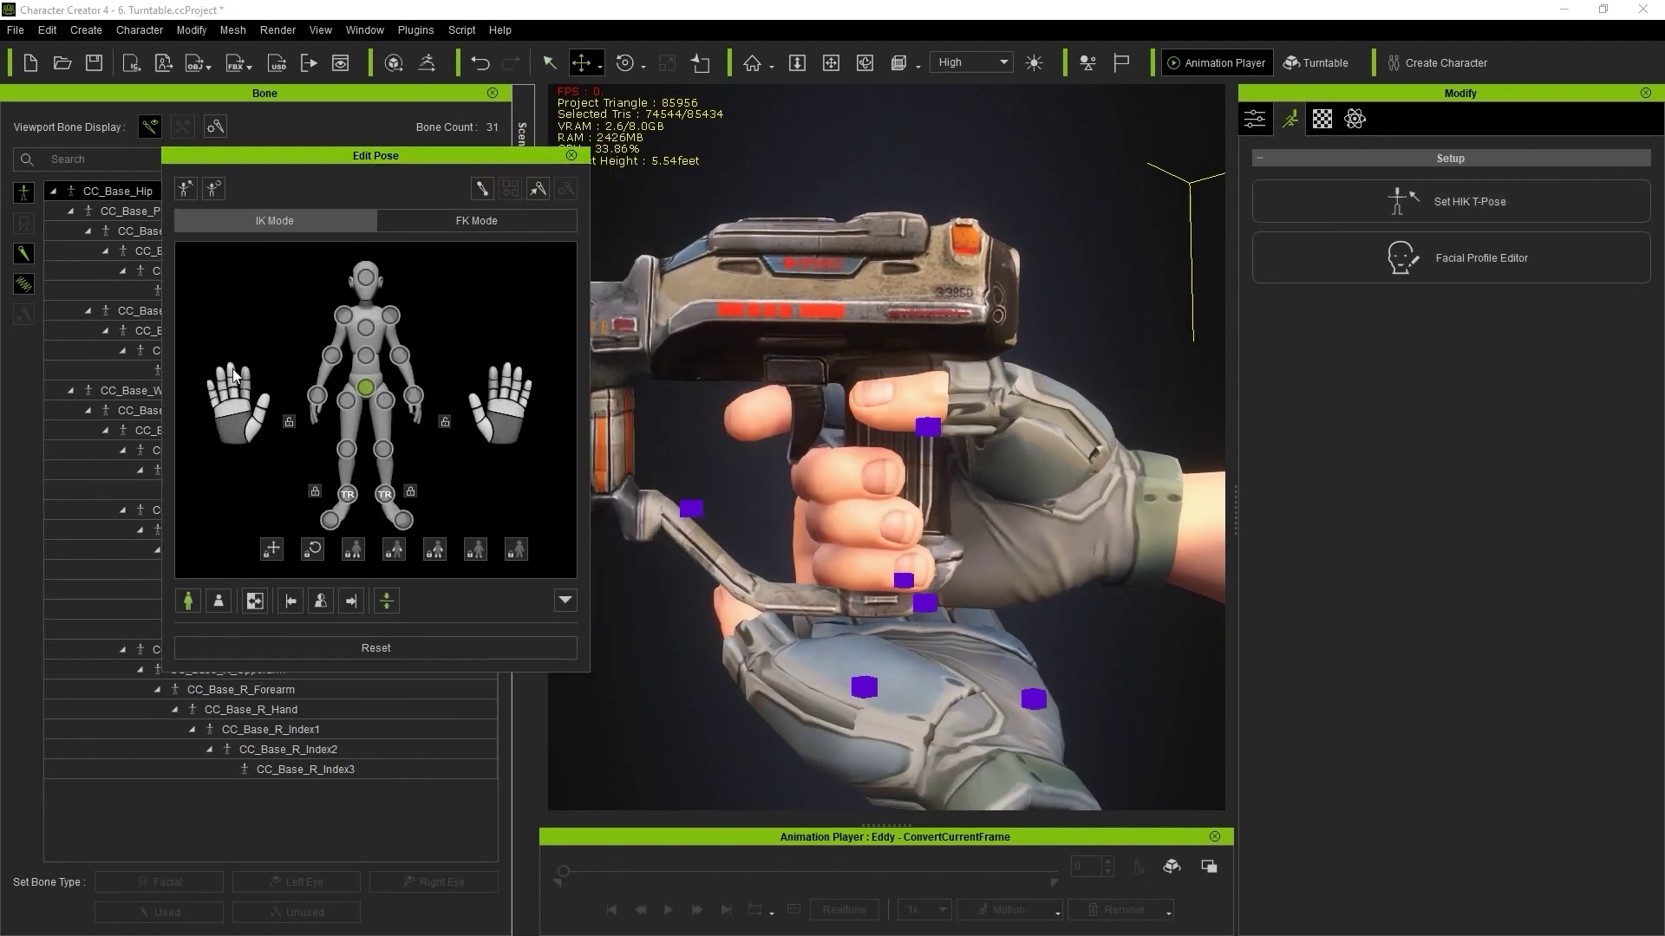
pyautogui.click(234, 404)
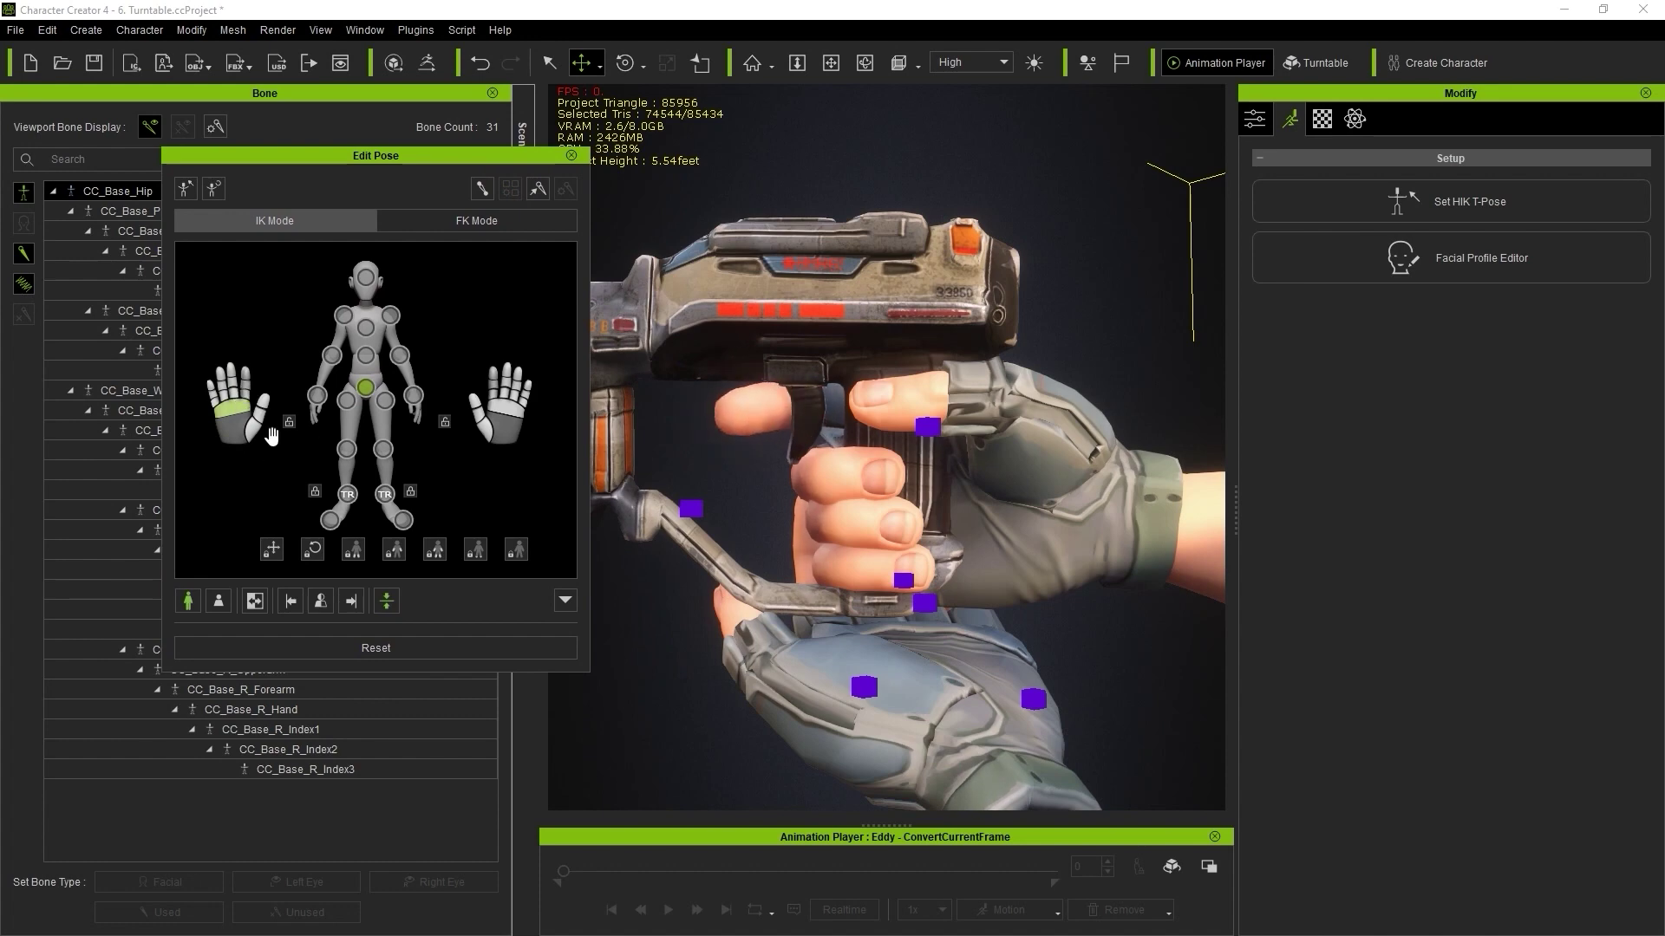
pyautogui.click(332, 482)
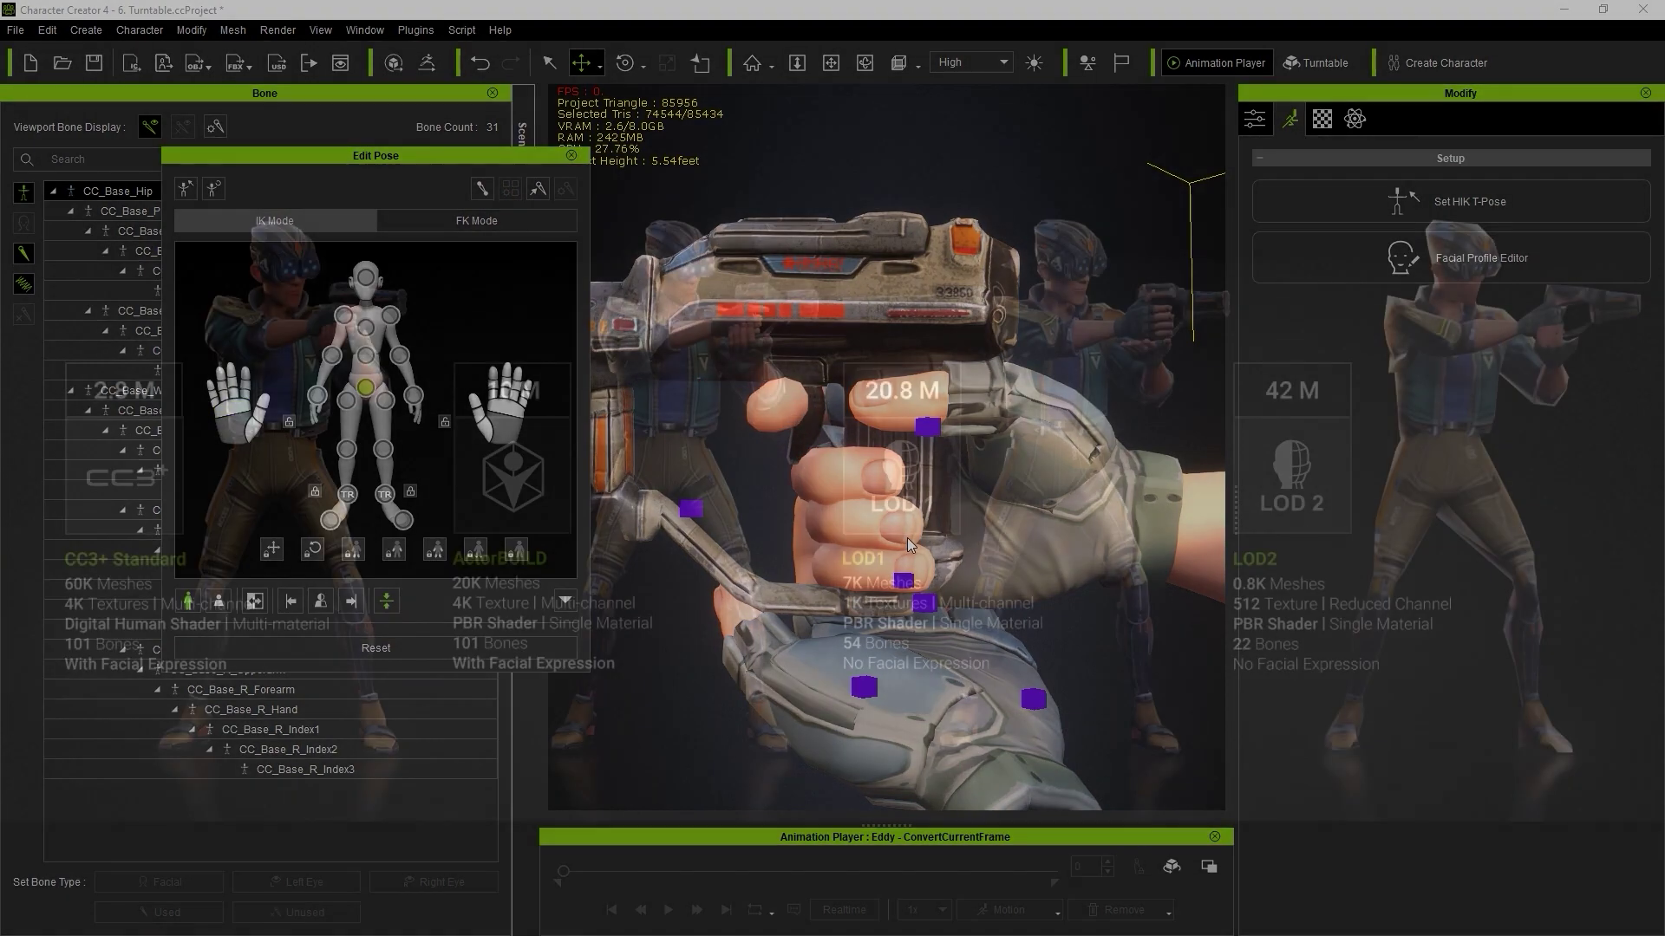